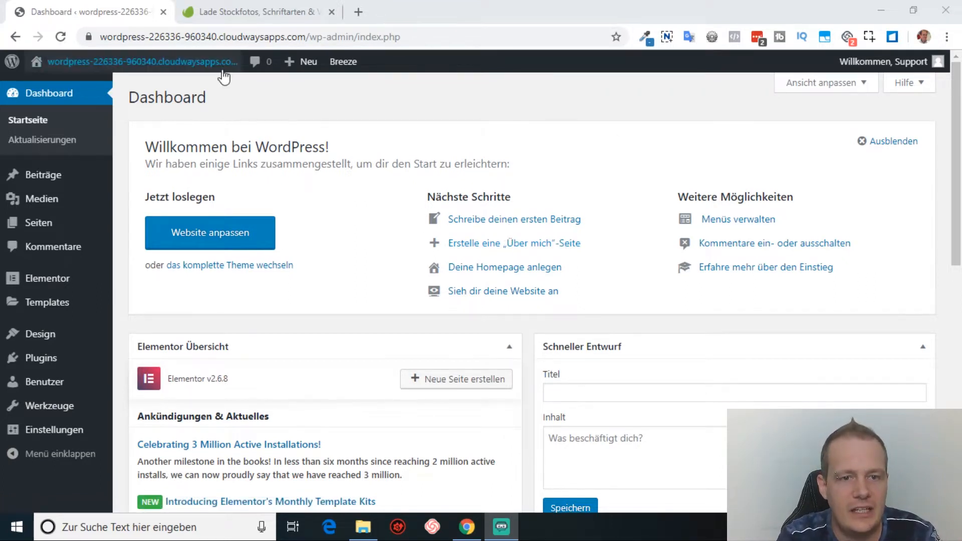
# Open the live website in a separate browser tab to view its front page, and return to the WordPress dashboard.
pyautogui.moveTo(75, 63)
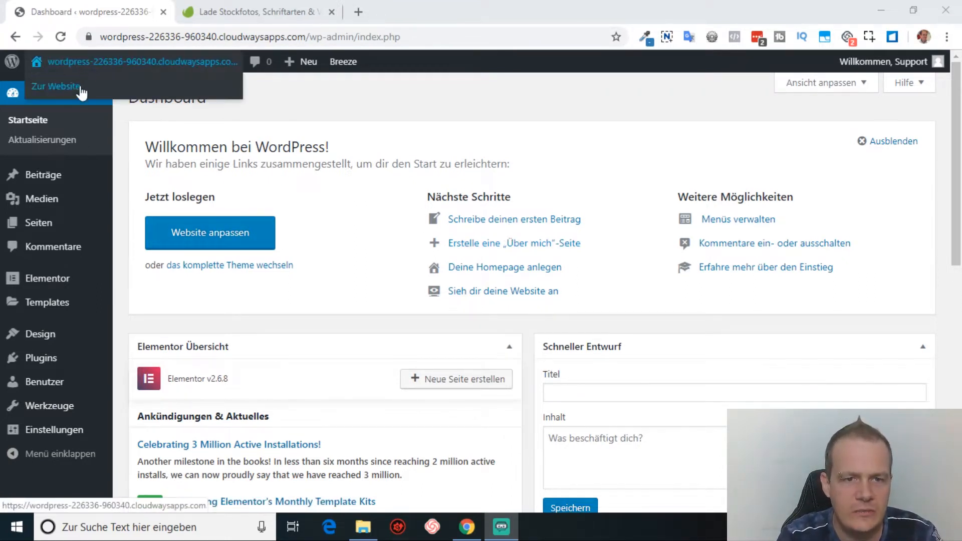
pyautogui.rightClick(76, 88)
pyautogui.click(107, 99)
pyautogui.hotkey('ctrl', 'Tab')
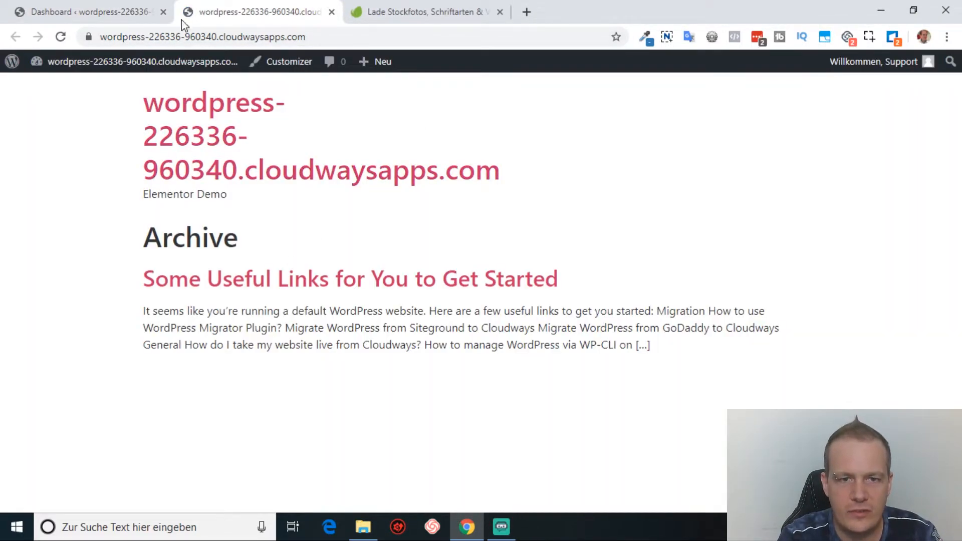
pyautogui.click(123, 19)
# Check the installed plugins and the installed themes of the WordPress site.
pyautogui.moveTo(64, 363)
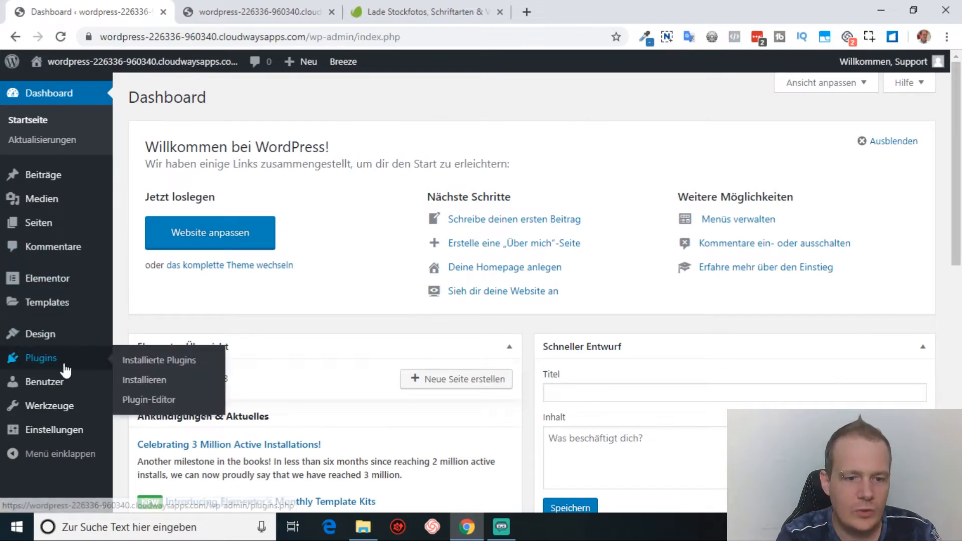
pyautogui.click(161, 368)
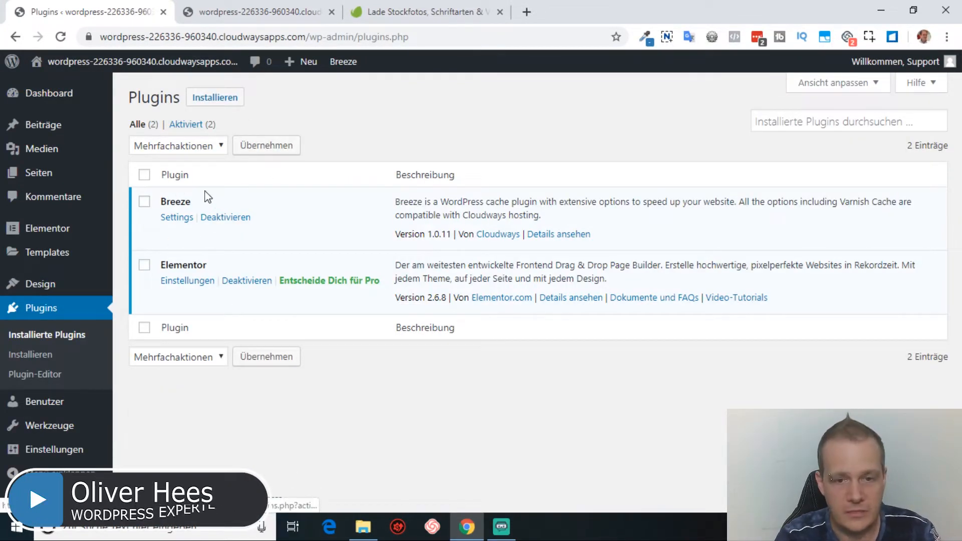
pyautogui.moveTo(69, 286)
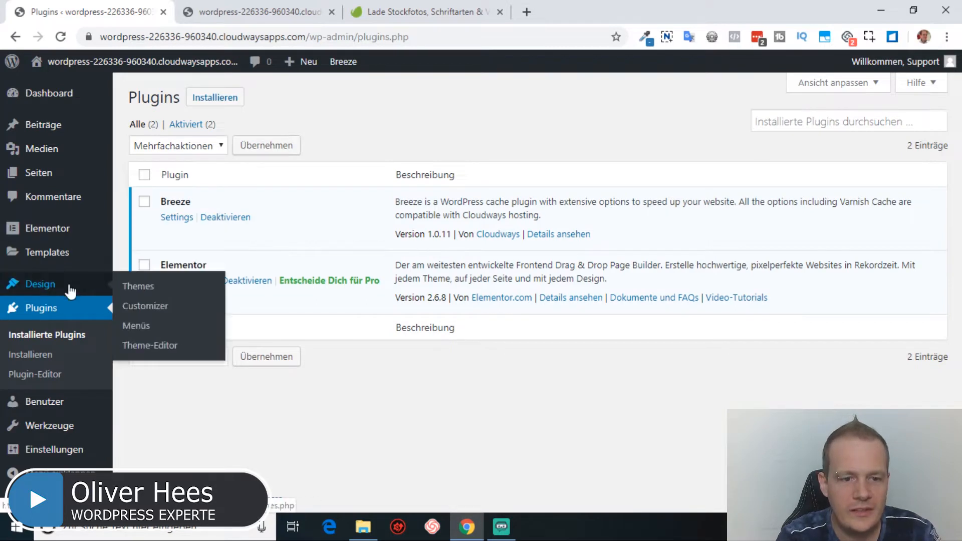
pyautogui.click(137, 287)
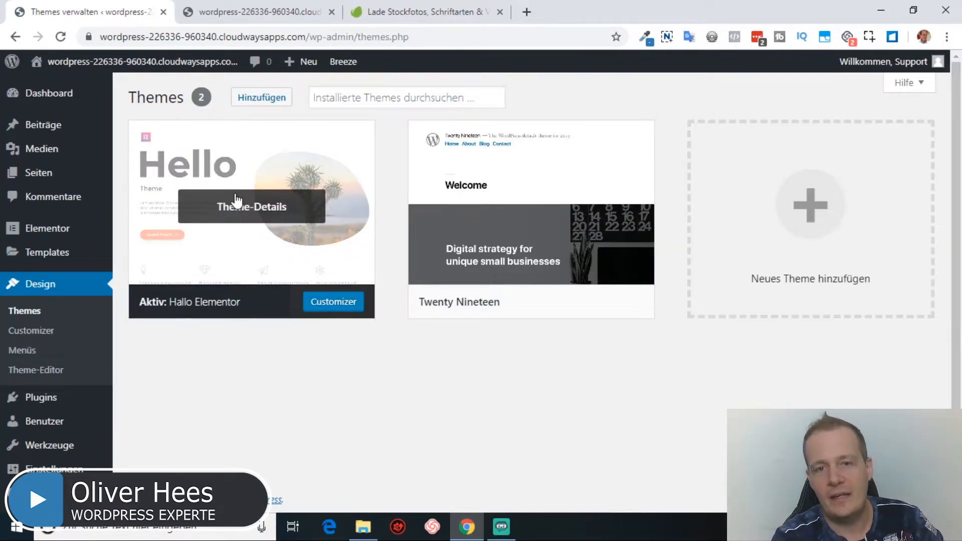
pyautogui.moveTo(85, 403)
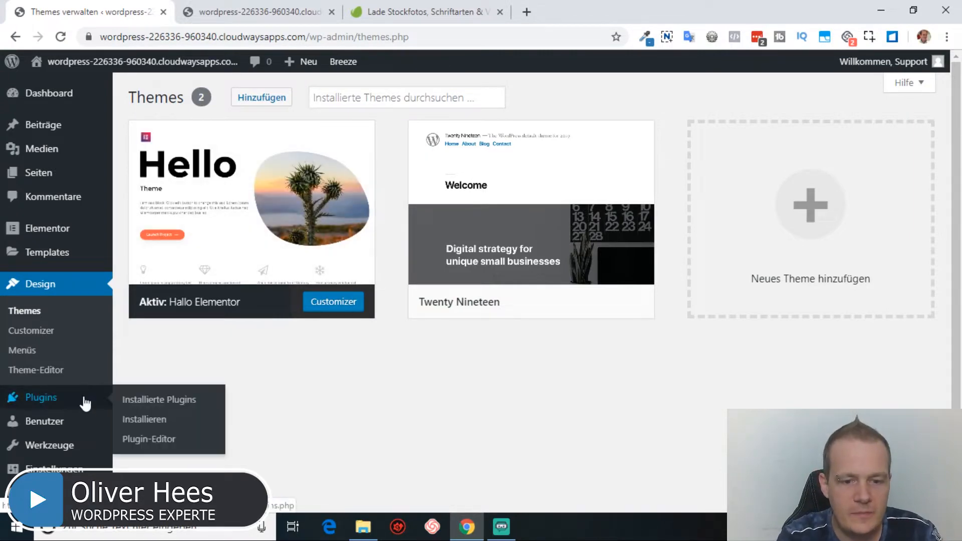
pyautogui.moveTo(86, 231)
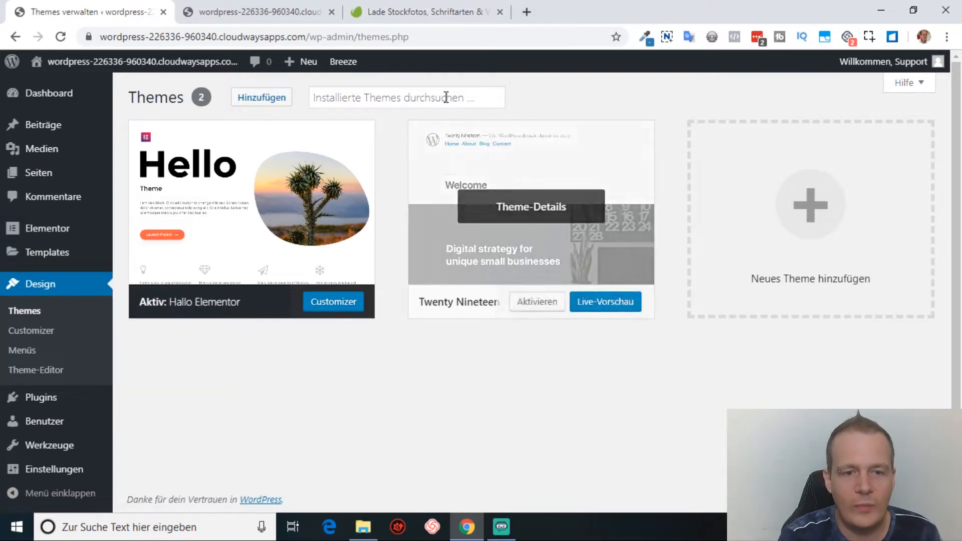
# Search the plugin directory for "envato elements", and install and activate the Envato Elements – Photos & Elementor Templates plugin.
pyautogui.click(184, 401)
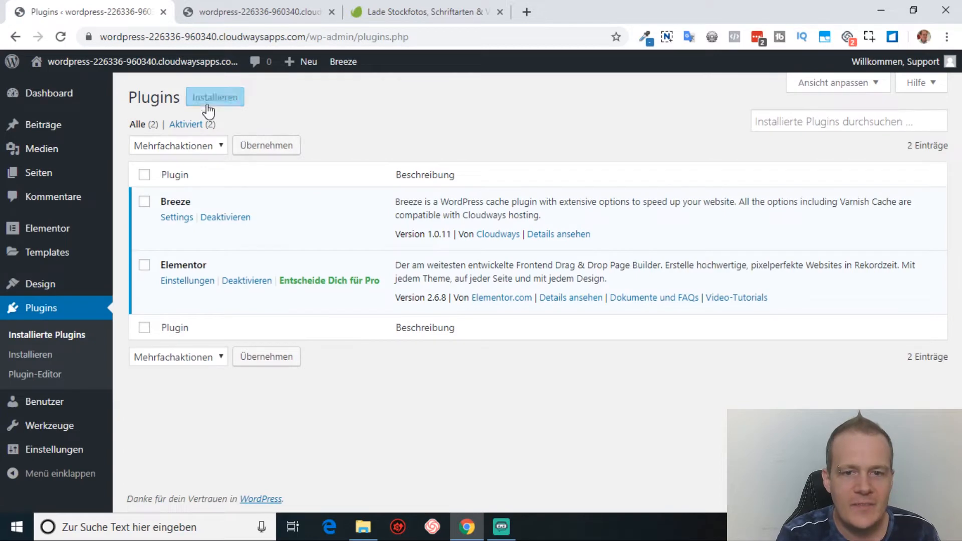
pyautogui.click(219, 100)
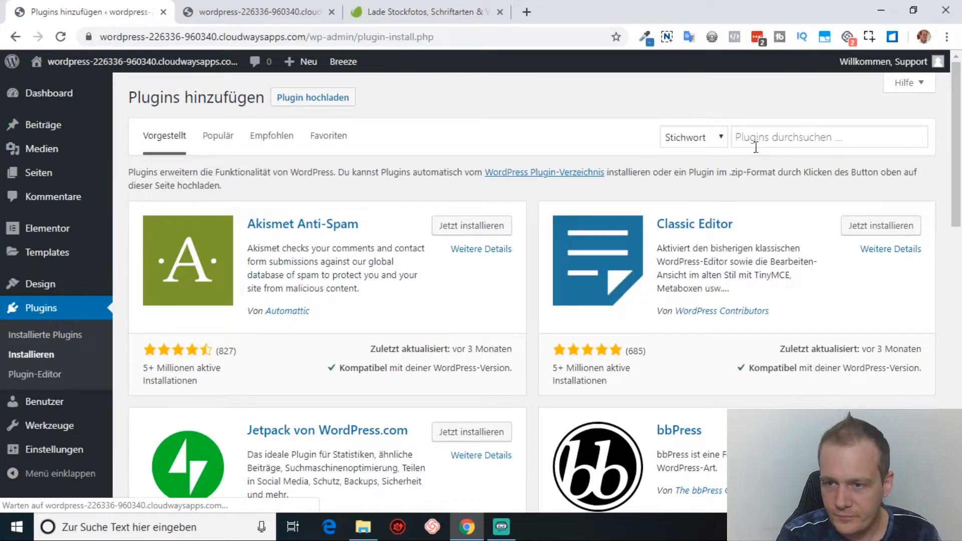
pyautogui.click(760, 146)
pyautogui.write('envato elements')
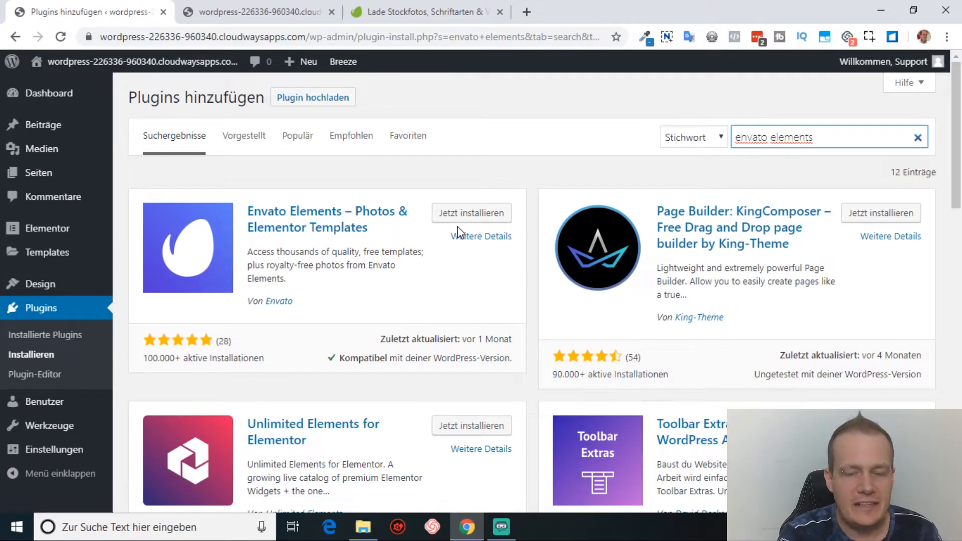
pyautogui.click(472, 215)
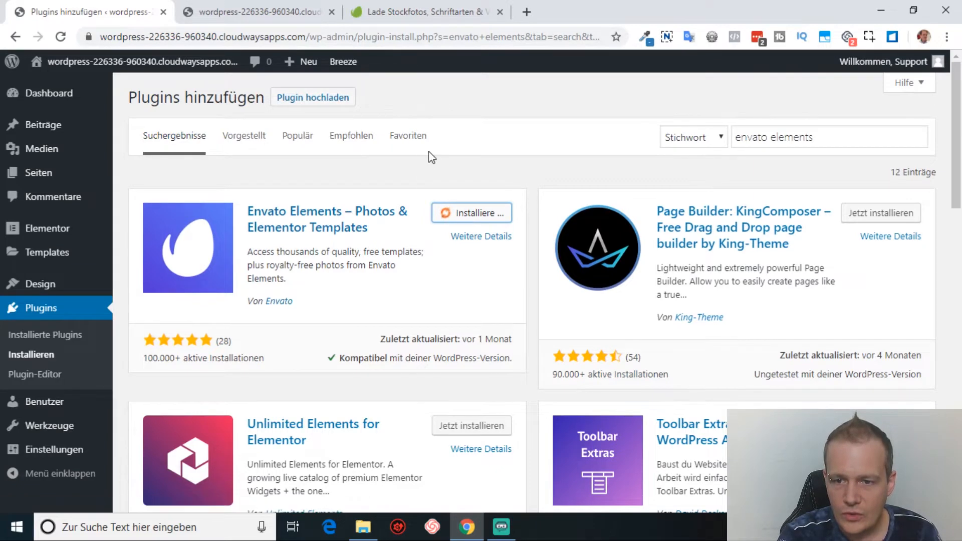
pyautogui.click(498, 213)
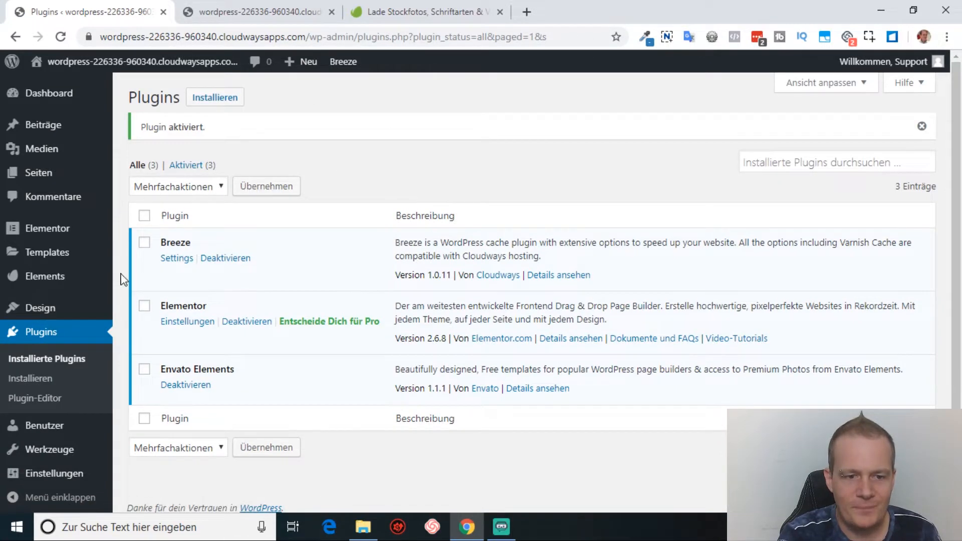
# Register the Envato Elements plugin with the prefilled e-mail address, accepting the terms and opting in to promo emails.
pyautogui.click(64, 283)
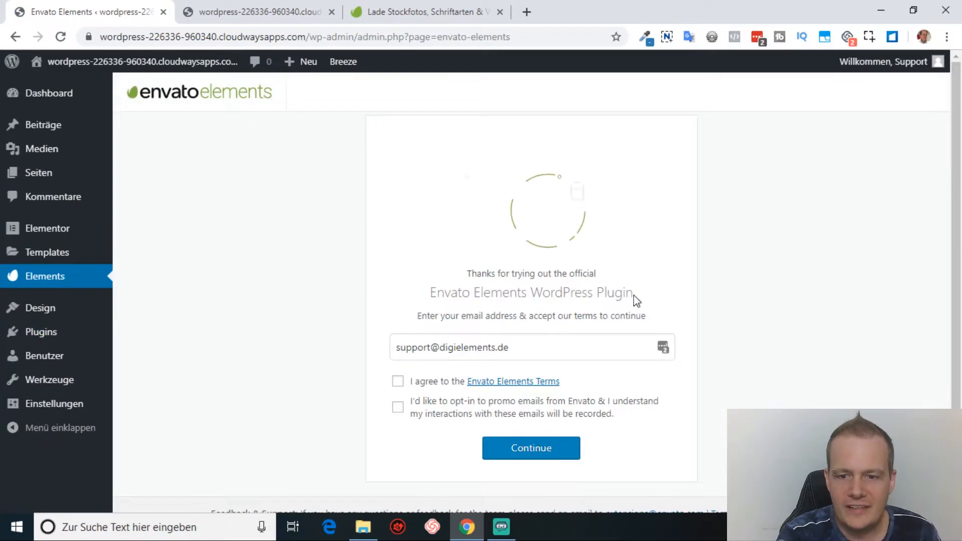
pyautogui.scroll(-1, 939, 216)
pyautogui.moveTo(548, 329); pyautogui.dragTo(340, 327)
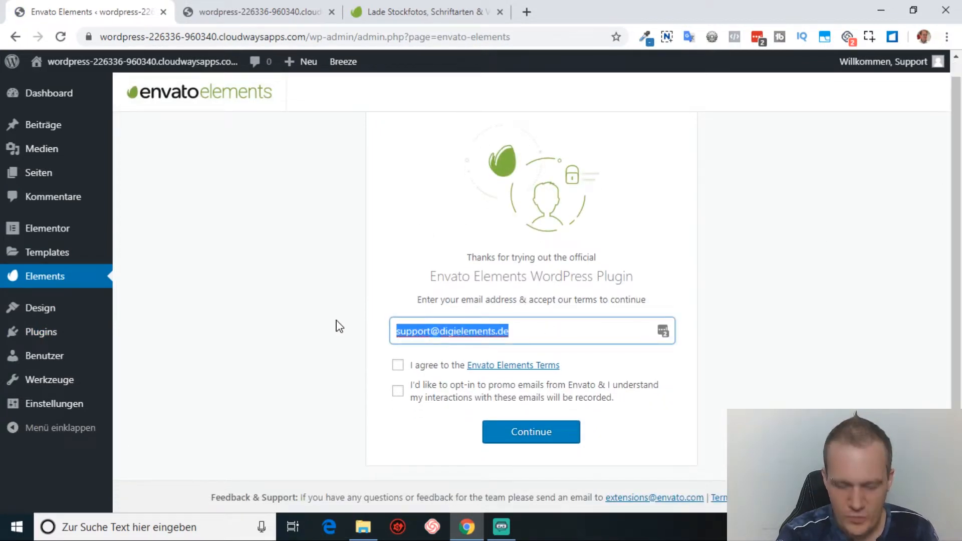
pyautogui.click(398, 366)
pyautogui.click(397, 391)
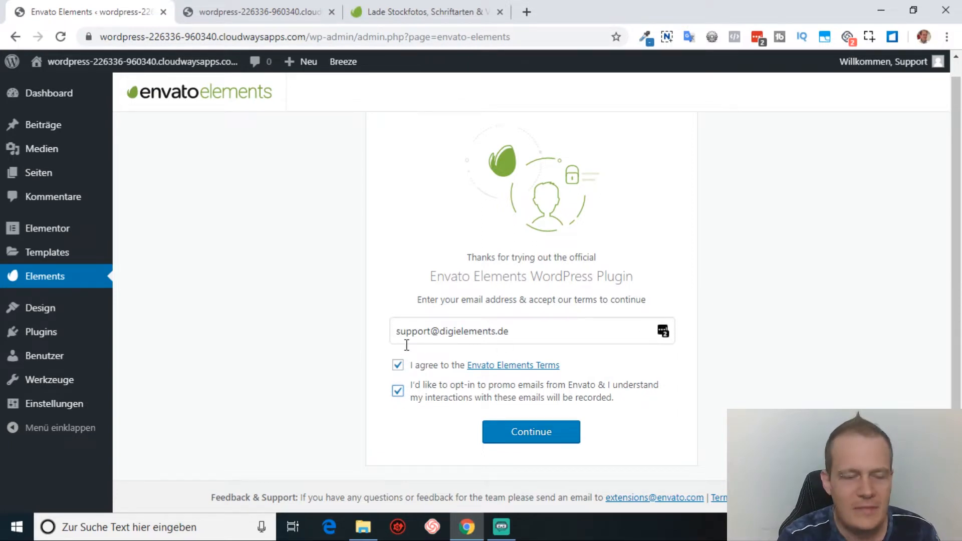
pyautogui.click(533, 431)
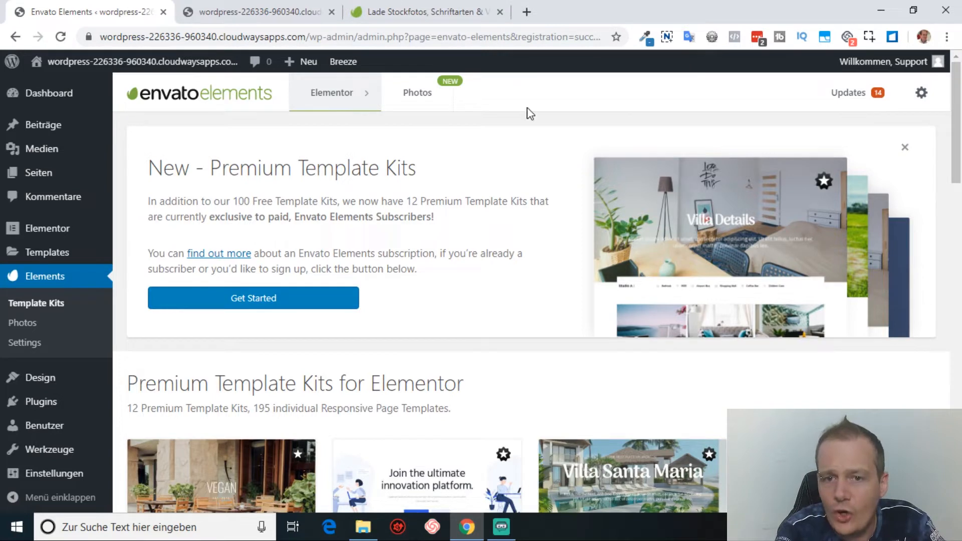
# Look through the premium template kits for Elementor offered on the Envato Elements page.
pyautogui.moveTo(958, 130); pyautogui.dragTo(946, 187)
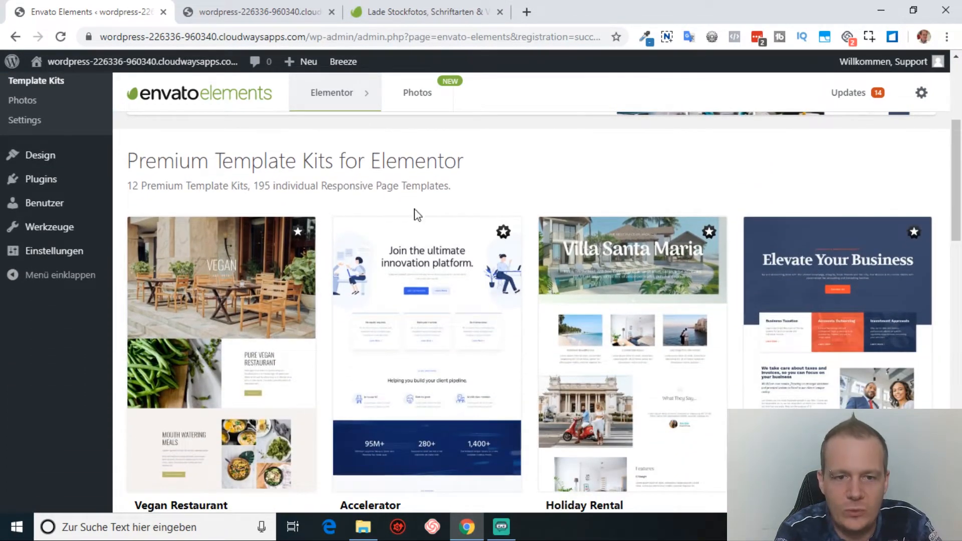
pyautogui.moveTo(956, 163); pyautogui.dragTo(960, 198)
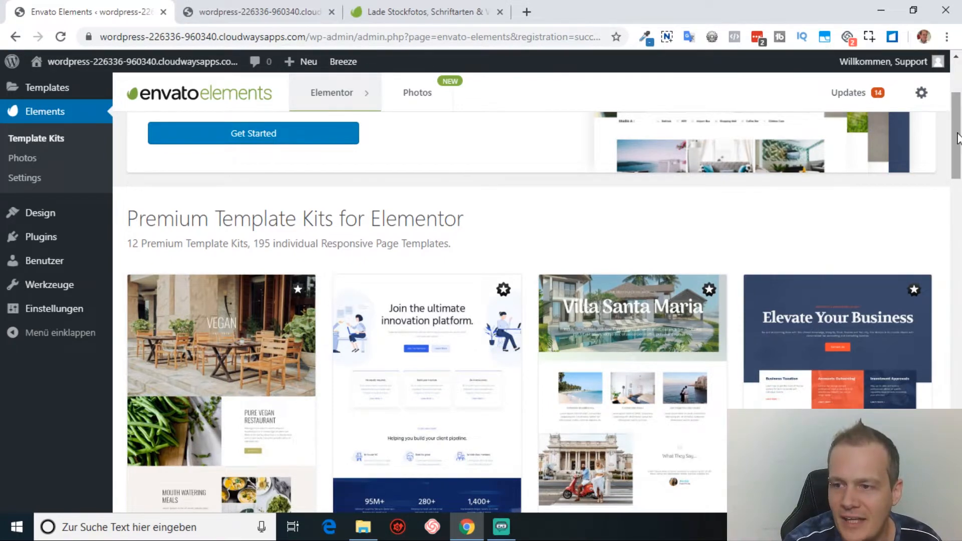
pyautogui.scroll(3, 957, 135)
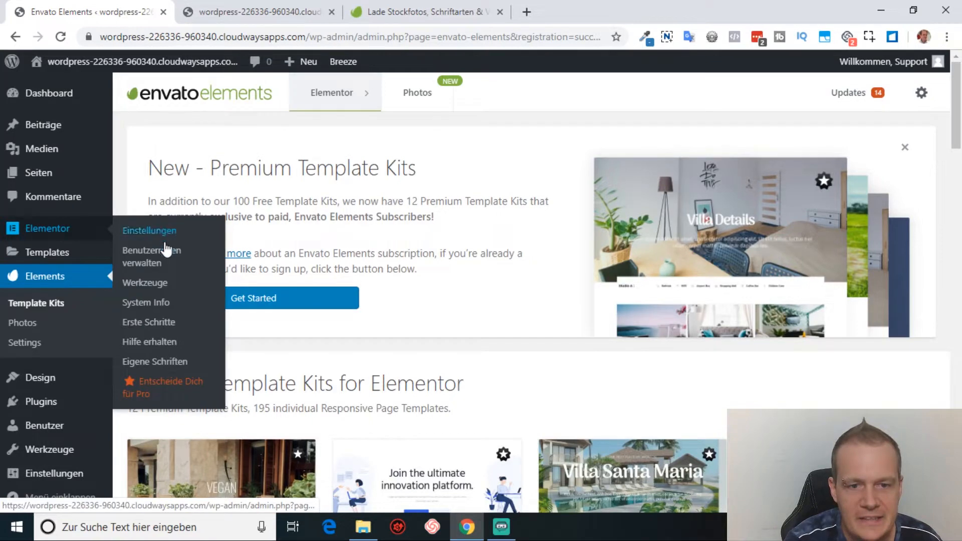
# Open the Sample Page from the list of all pages and edit it with Elementor.
pyautogui.moveTo(48, 185)
pyautogui.click(145, 173)
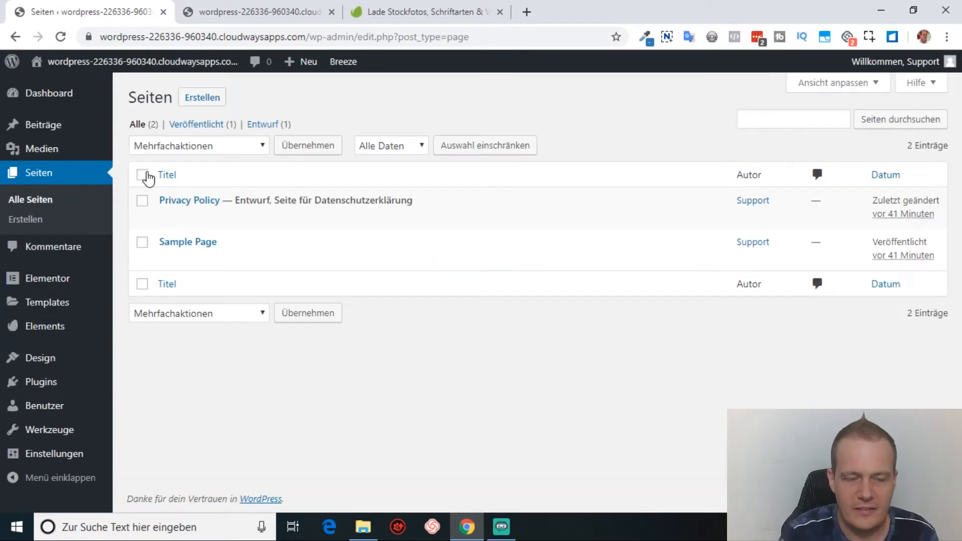
pyautogui.click(180, 261)
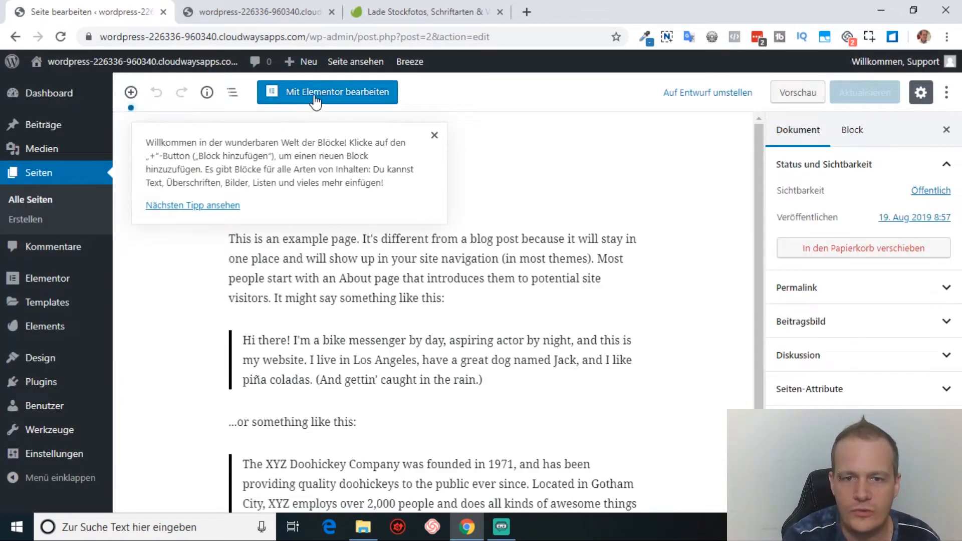
pyautogui.click(315, 95)
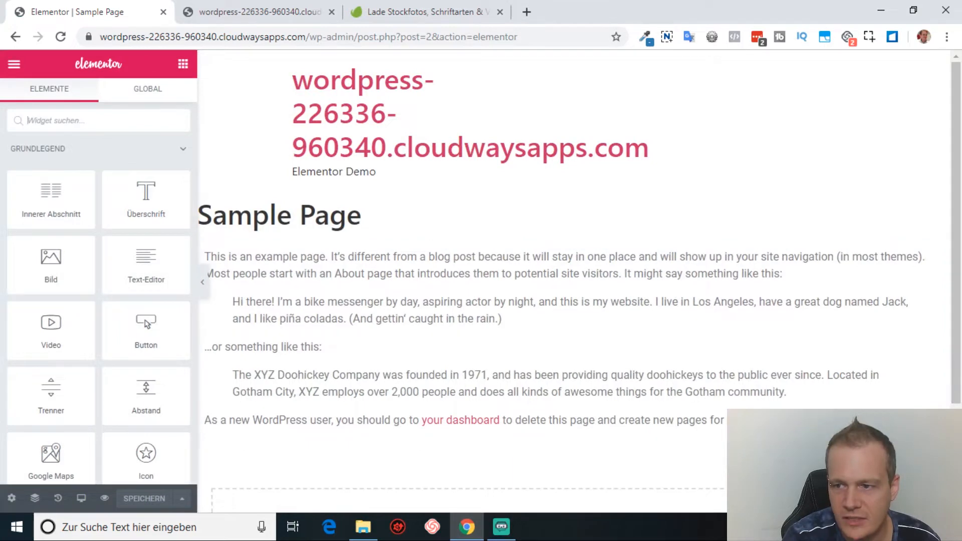
# Open Elementor's template library from the section below the page content, browse the page templates, and close the library.
pyautogui.scroll(-3, 597, 351)
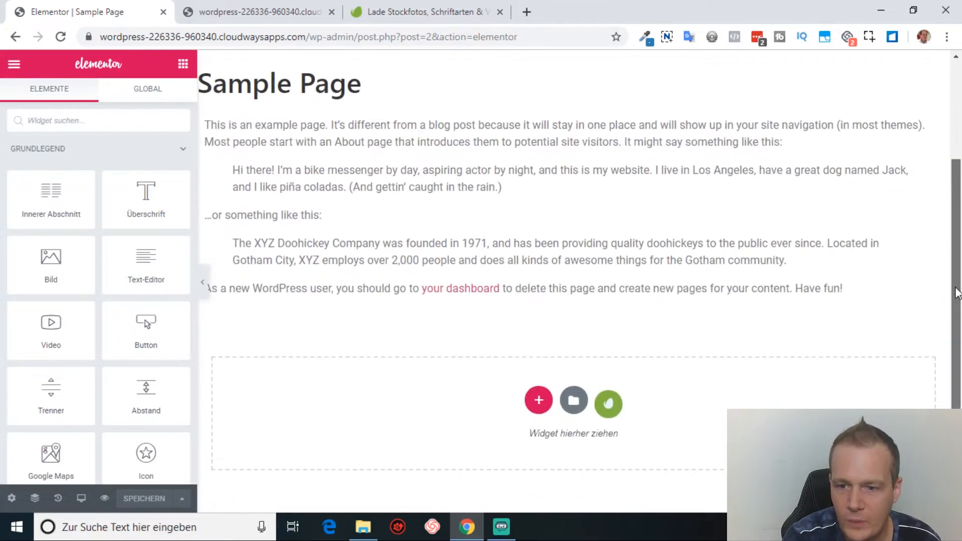
pyautogui.click(562, 407)
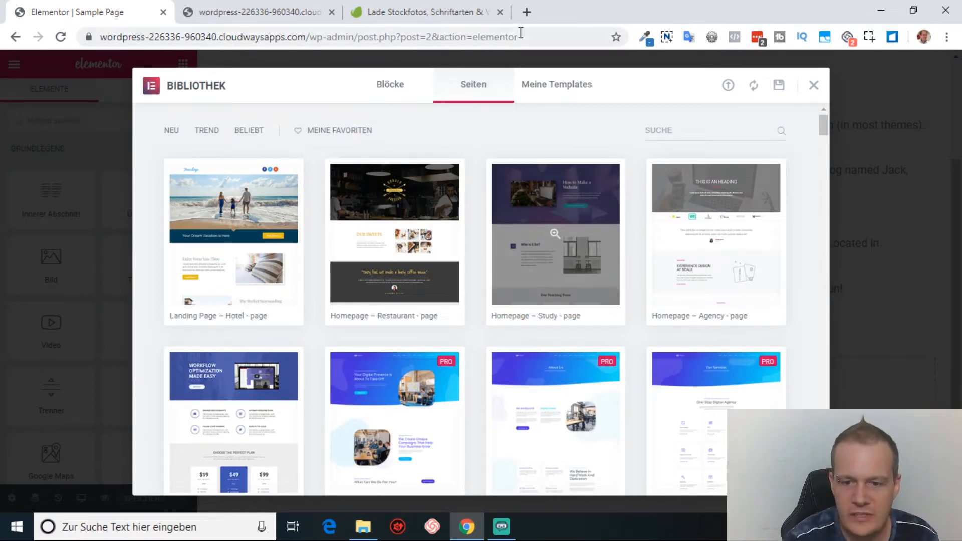
pyautogui.moveTo(820, 120)
pyautogui.mouseDown()
pyautogui.moveTo(820, 150)
pyautogui.moveTo(820, 131)
pyautogui.mouseUp()
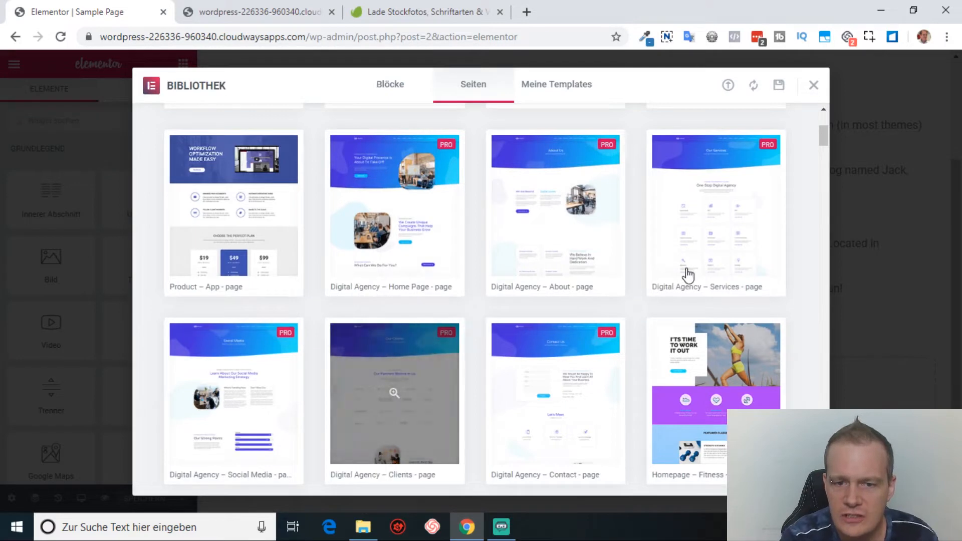
pyautogui.scroll(2, 825, 137)
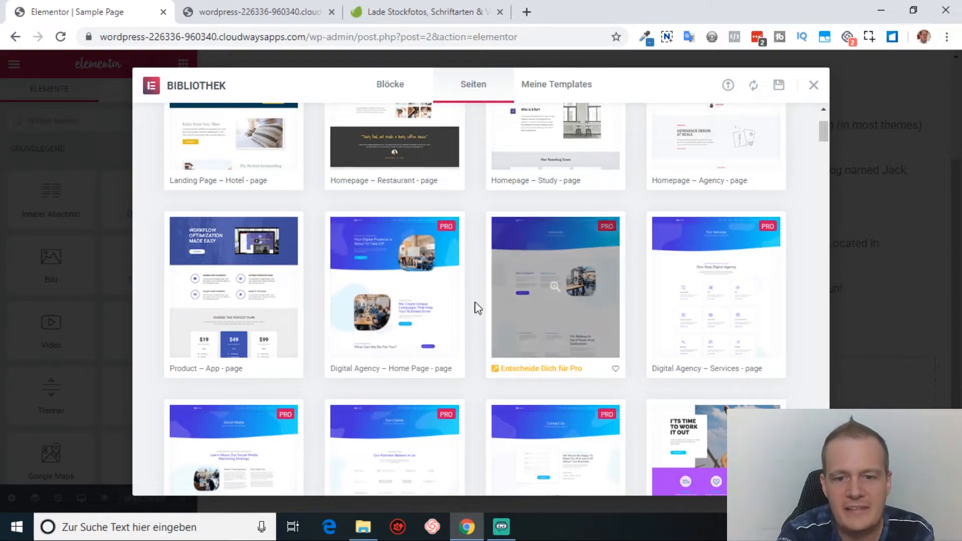
pyautogui.scroll(-15, 822, 137)
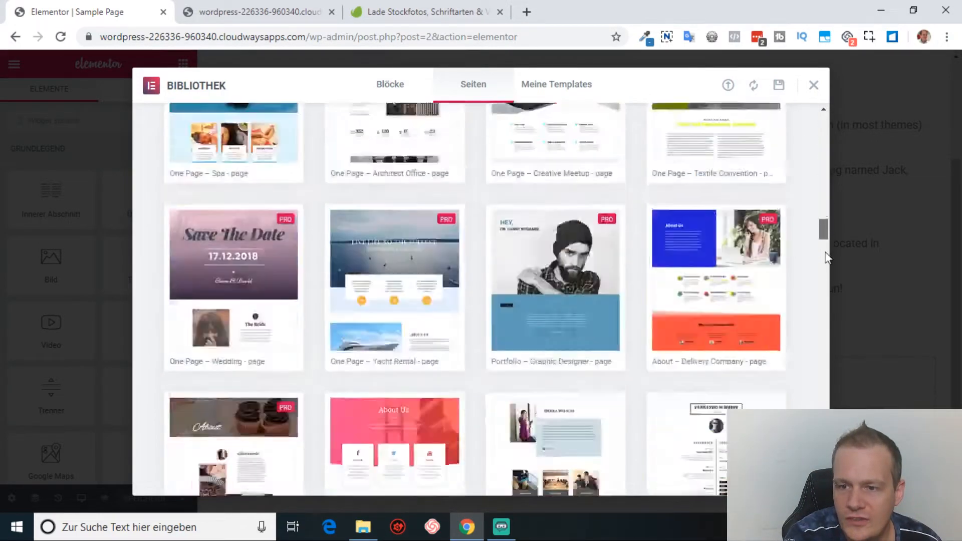
pyautogui.moveTo(826, 258); pyautogui.dragTo(823, 109)
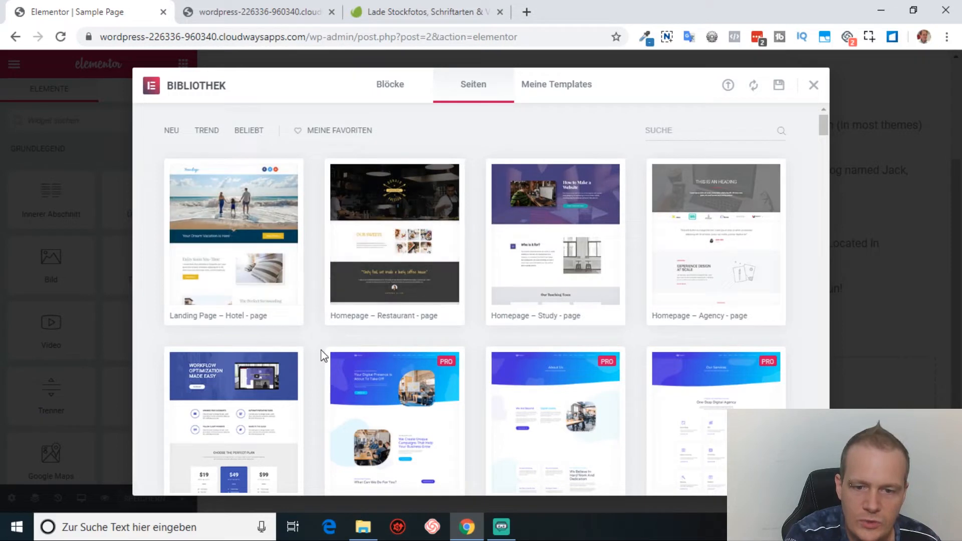
pyautogui.moveTo(391, 259)
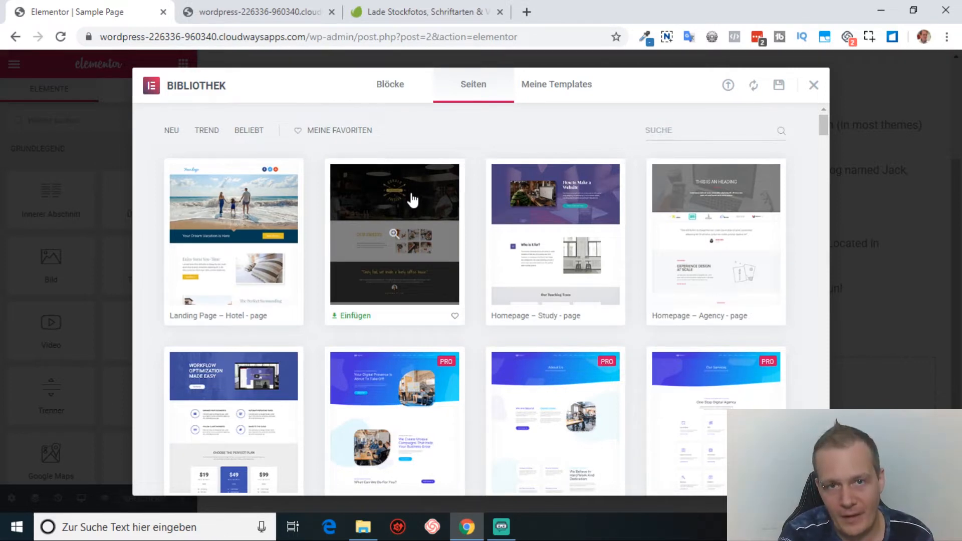
pyautogui.click(813, 85)
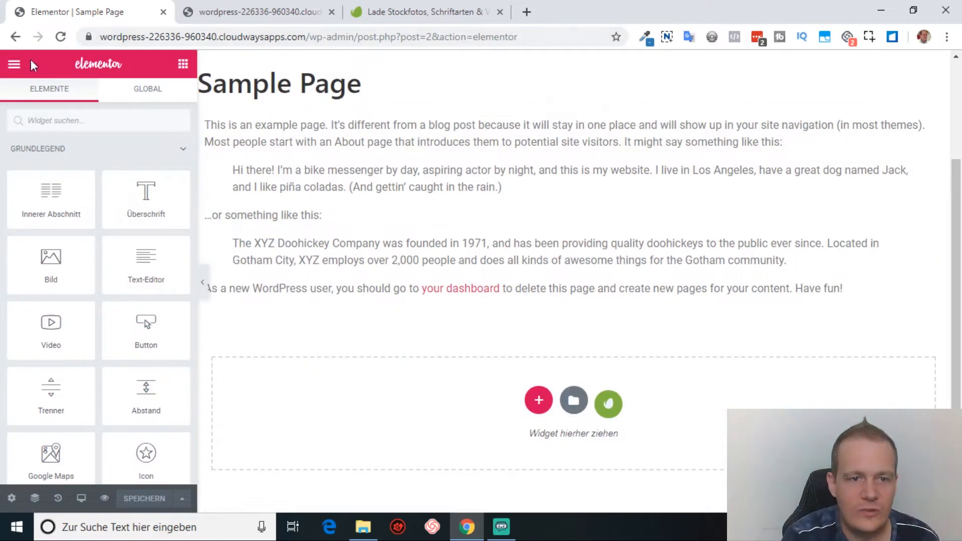
# Exit the Elementor editor to the WordPress backend and browse the template kits in Envato Elements.
pyautogui.click(14, 65)
pyautogui.click(114, 424)
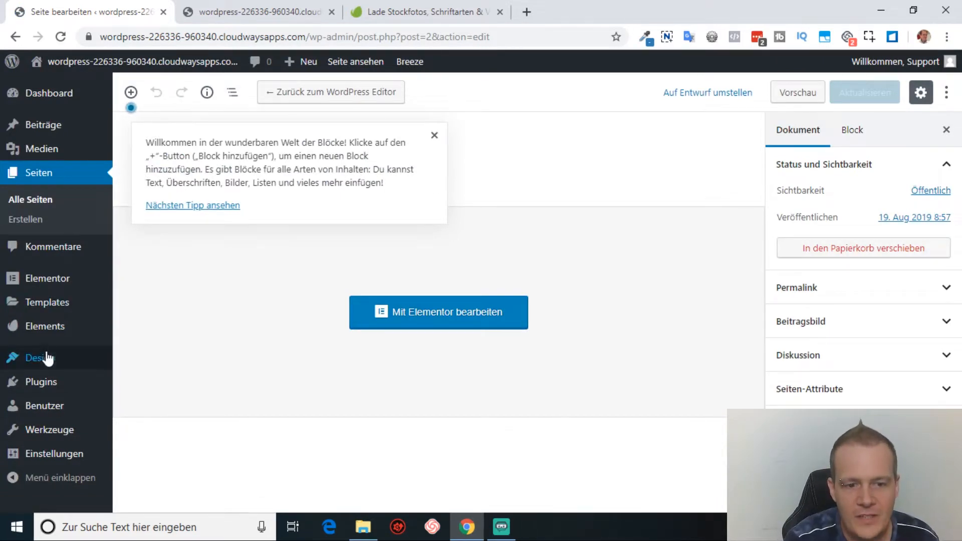
pyautogui.moveTo(85, 337)
pyautogui.click(139, 334)
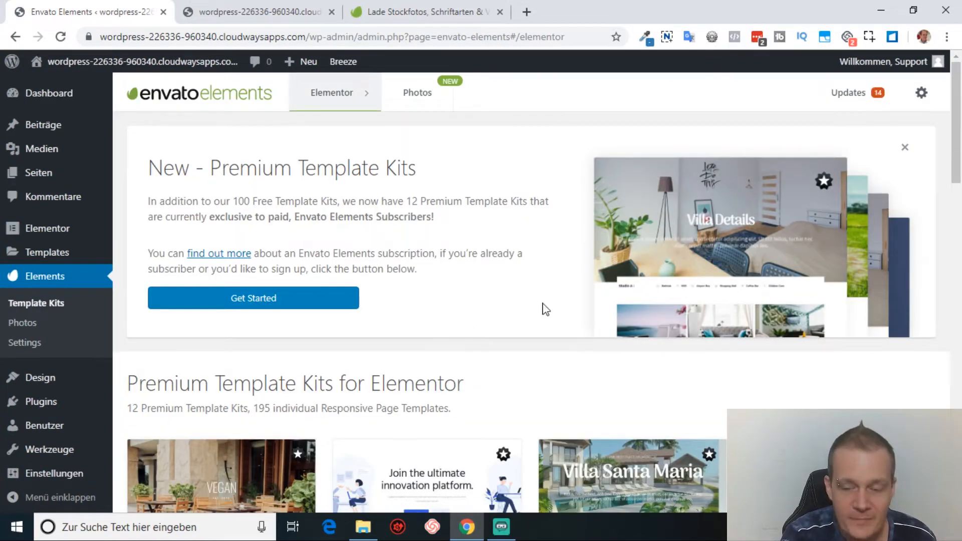
pyautogui.scroll(-6, 933, 126)
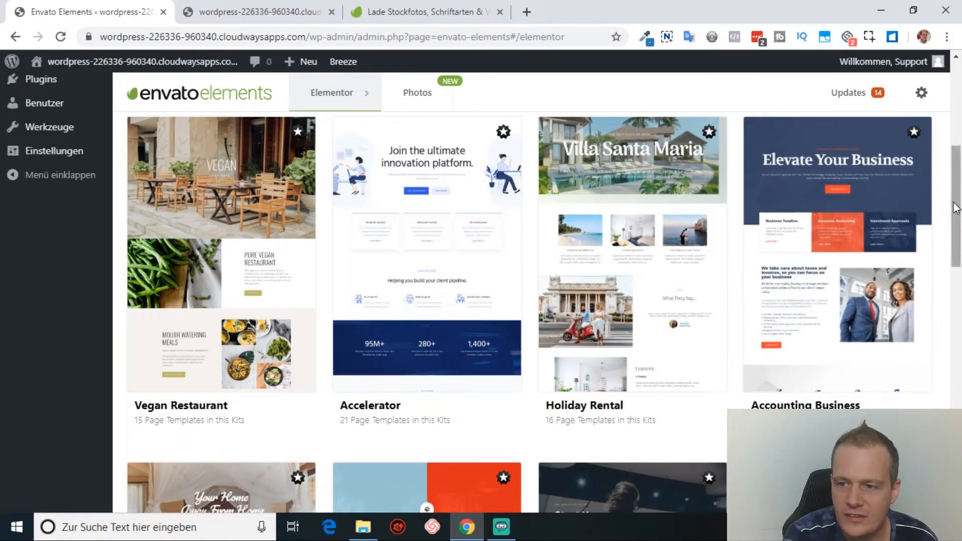
pyautogui.moveTo(956, 209); pyautogui.dragTo(956, 195)
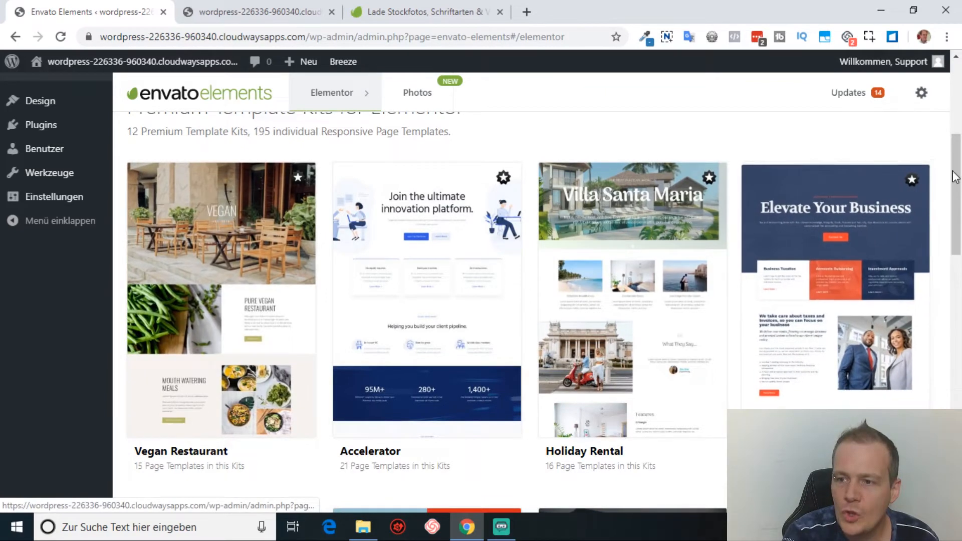
# Look through the premium and free template kits for Elementor and the number of free page templates offered.
pyautogui.scroll(-5, 651, 236)
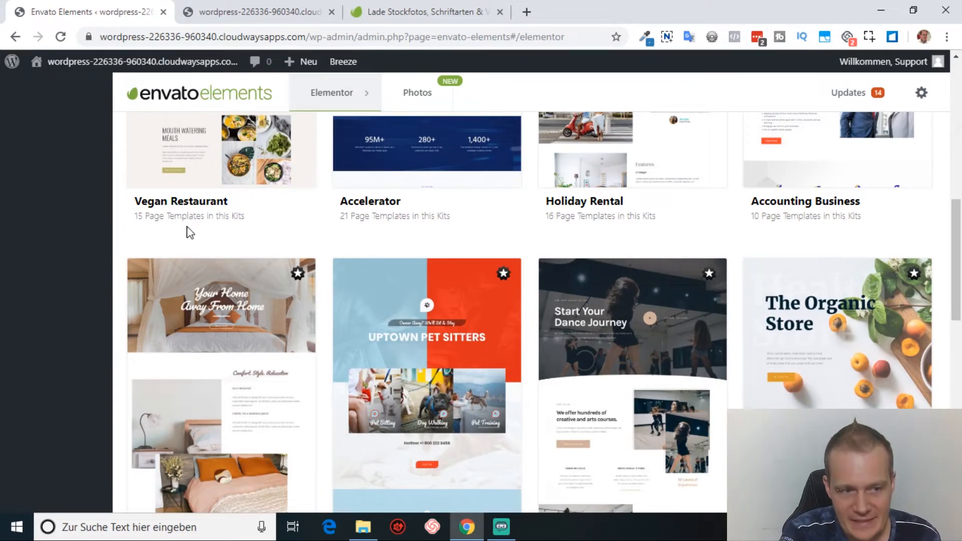
pyautogui.moveTo(957, 248); pyautogui.dragTo(953, 350)
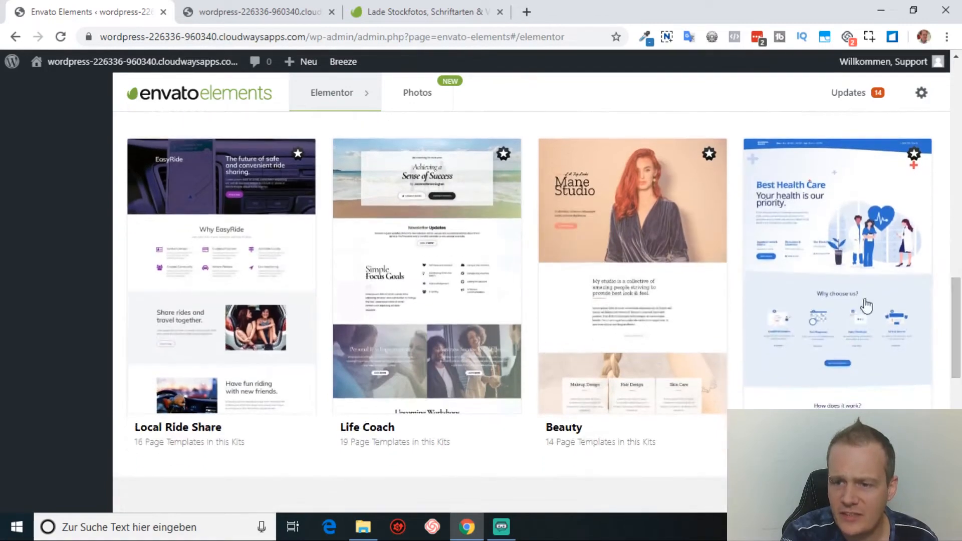
pyautogui.moveTo(957, 298); pyautogui.dragTo(952, 343)
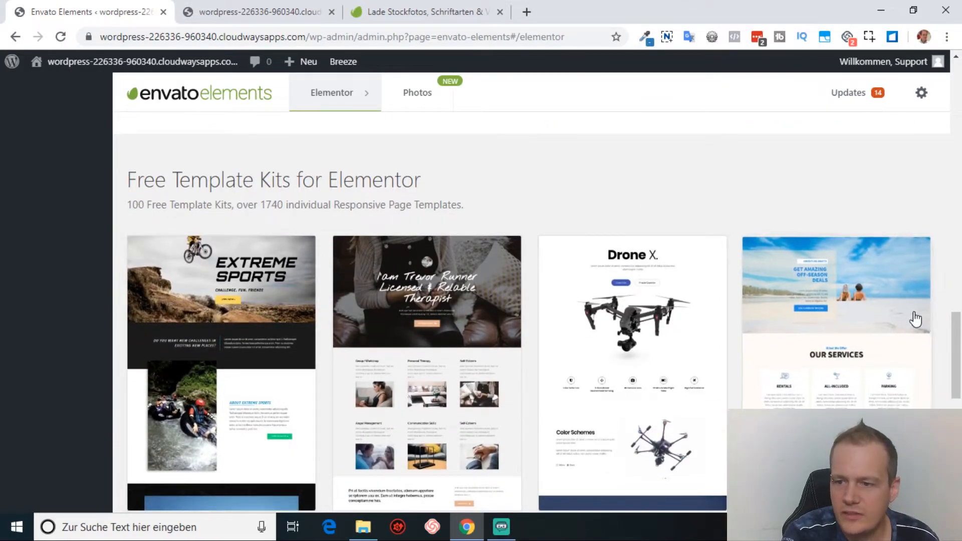
pyautogui.scroll(15, 446, 385)
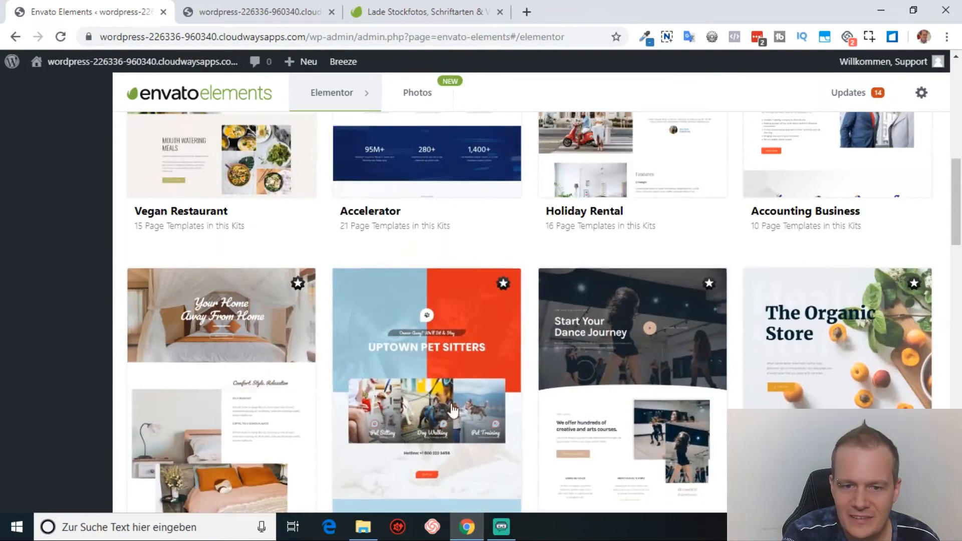
pyautogui.moveTo(953, 228); pyautogui.dragTo(957, 152)
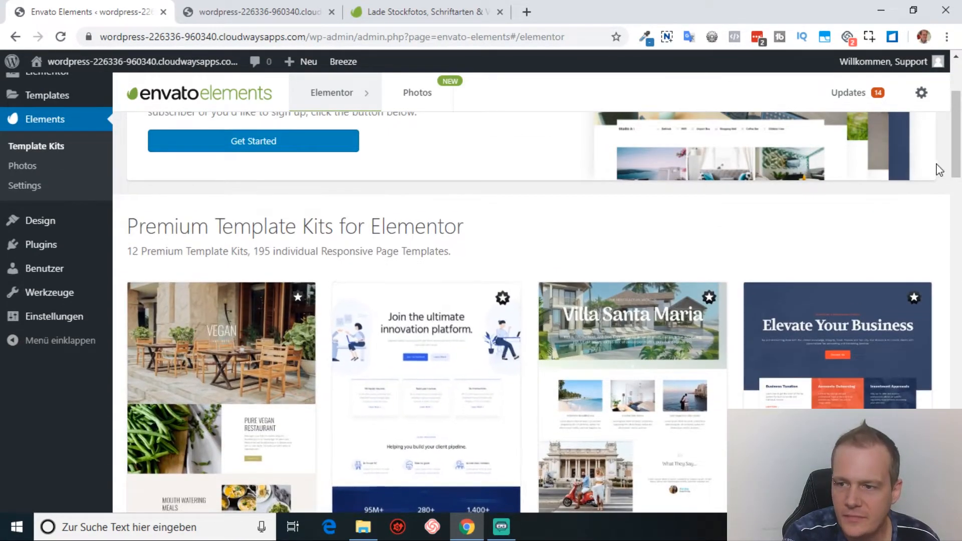
pyautogui.moveTo(956, 170); pyautogui.dragTo(956, 396)
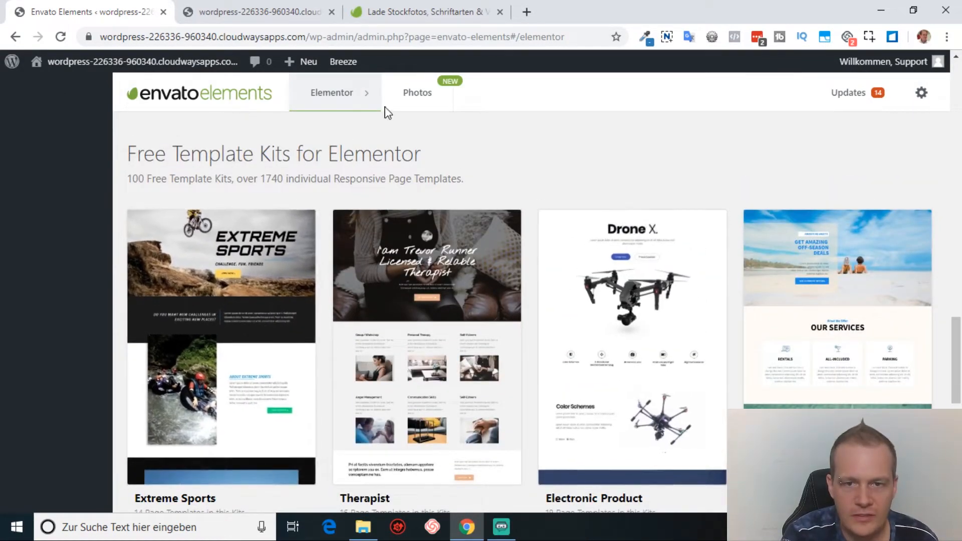
pyautogui.moveTo(954, 326)
pyautogui.mouseDown()
pyautogui.moveTo(955, 343)
pyautogui.moveTo(949, 327)
pyautogui.mouseUp()
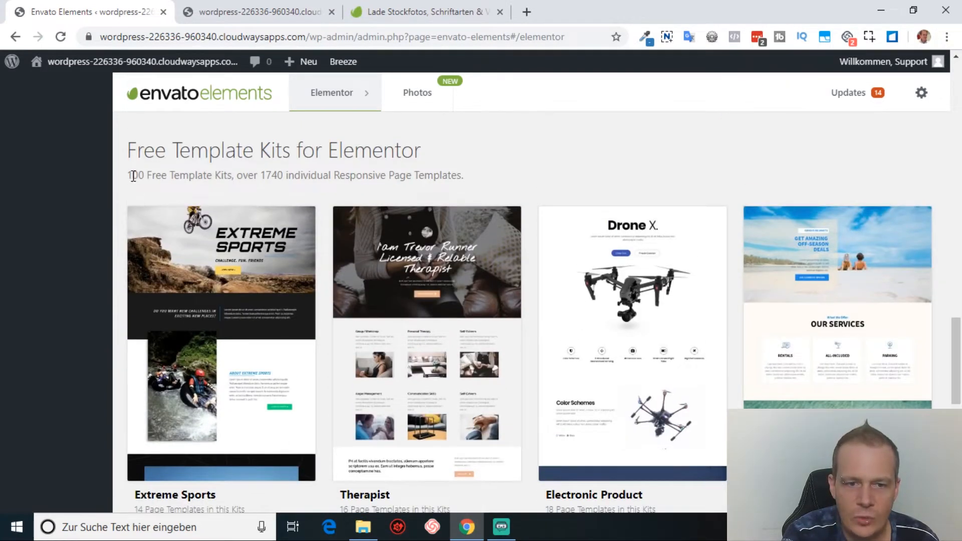
pyautogui.moveTo(149, 175); pyautogui.dragTo(275, 175)
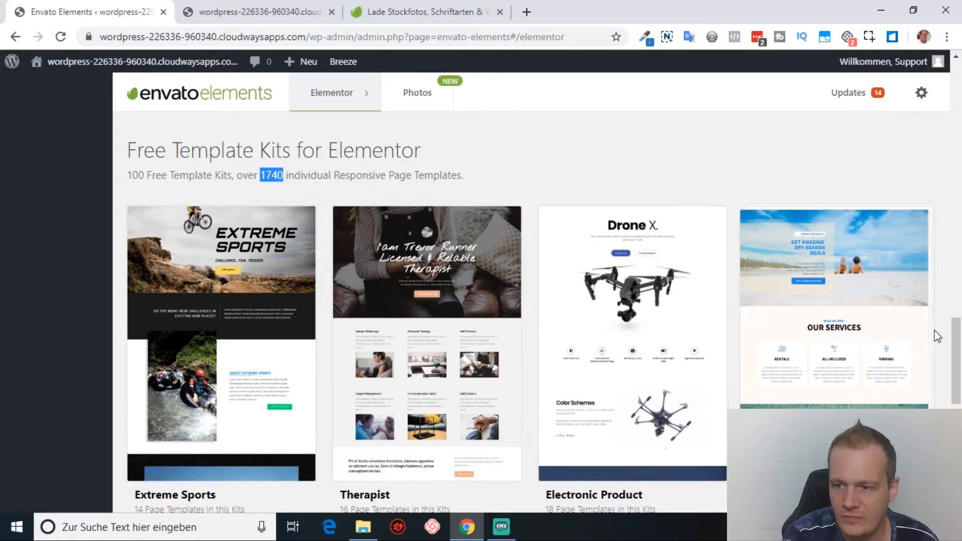
pyautogui.moveTo(956, 333); pyautogui.dragTo(954, 420)
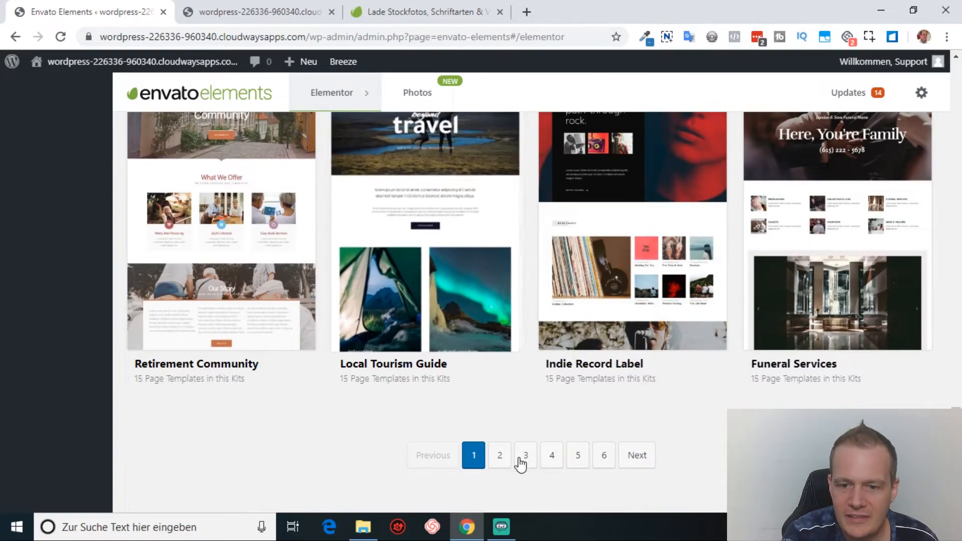
# Open the Recipe kit from the second page of free template kits and look through its page templates.
pyautogui.click(501, 464)
pyautogui.moveTo(957, 150); pyautogui.dragTo(957, 413)
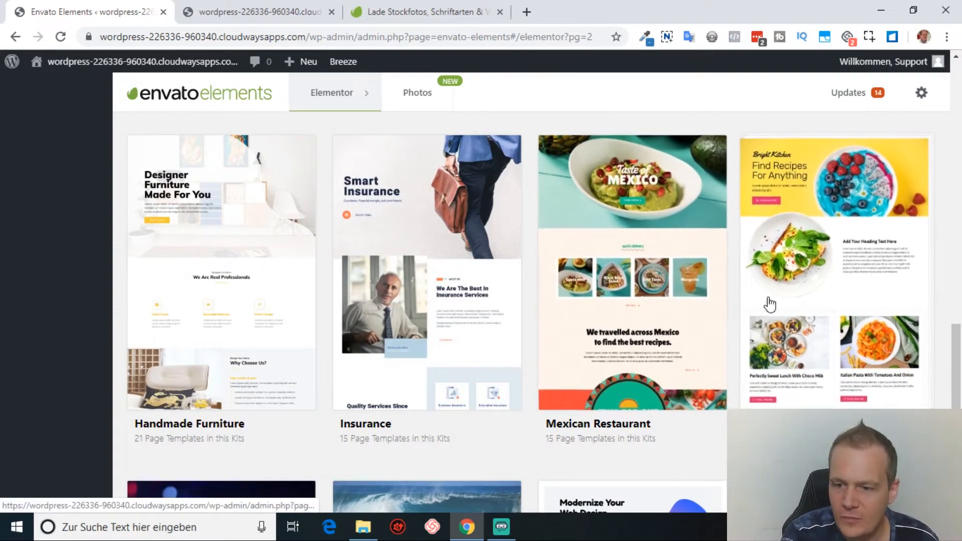
pyautogui.click(833, 292)
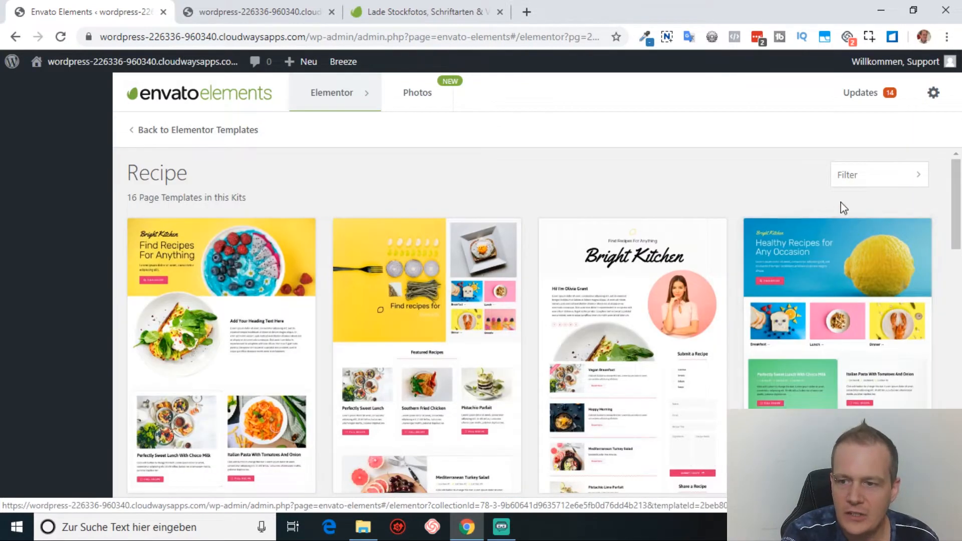
pyautogui.moveTo(956, 198); pyautogui.dragTo(951, 440)
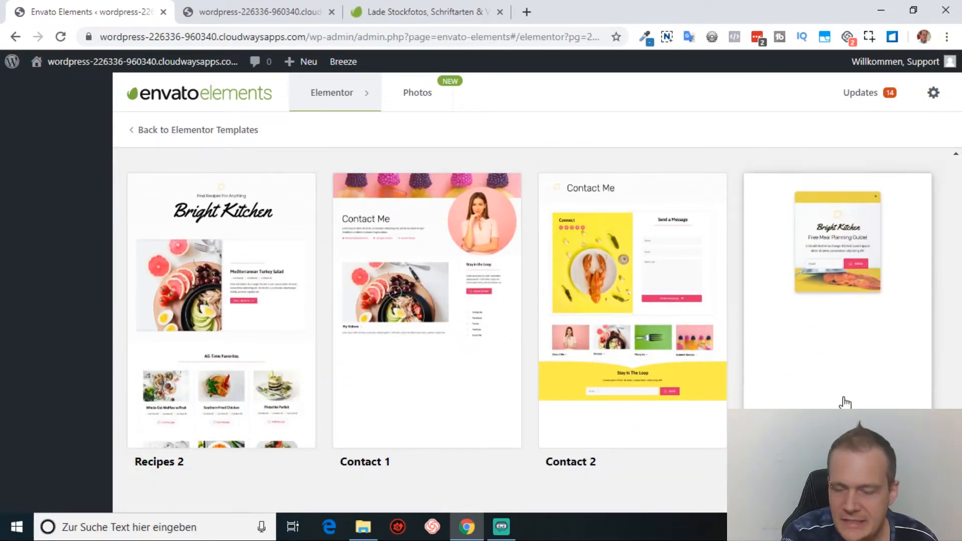
pyautogui.moveTo(957, 456); pyautogui.dragTo(957, 242)
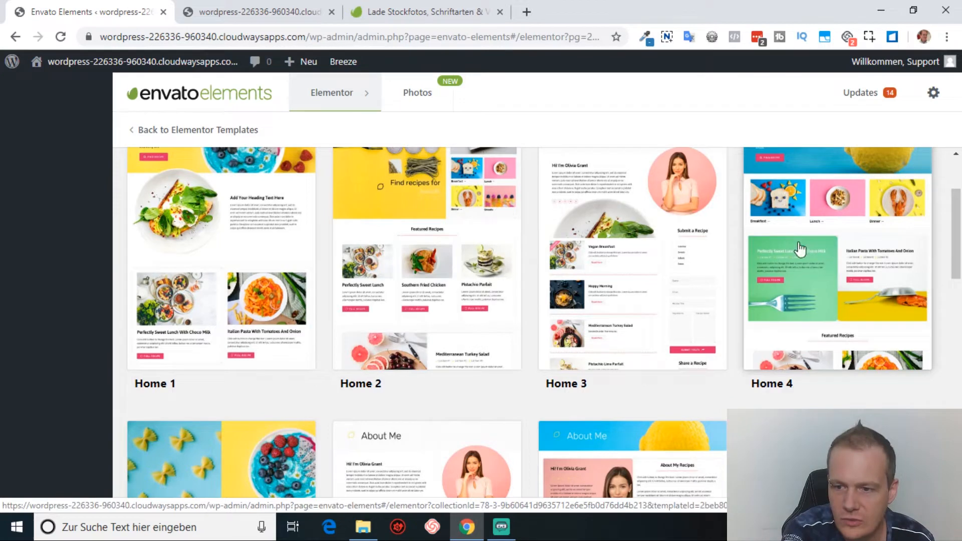
pyautogui.moveTo(955, 223); pyautogui.dragTo(947, 203)
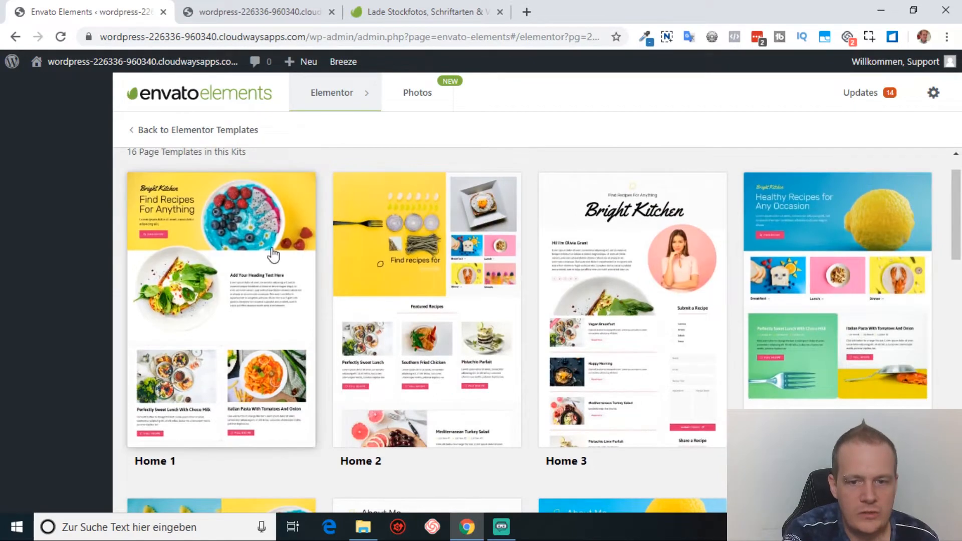
# Preview the Recipe kit's Home 1 and Home 2 templates and return to the kit overview.
pyautogui.click(244, 316)
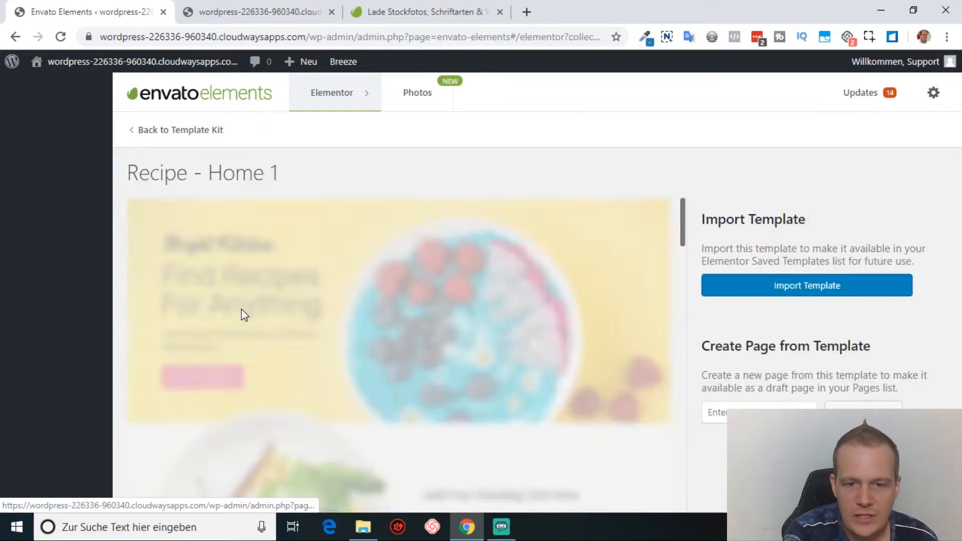
pyautogui.moveTo(682, 214)
pyautogui.mouseDown()
pyautogui.moveTo(690, 498)
pyautogui.moveTo(690, 209)
pyautogui.moveTo(672, 215)
pyautogui.mouseUp()
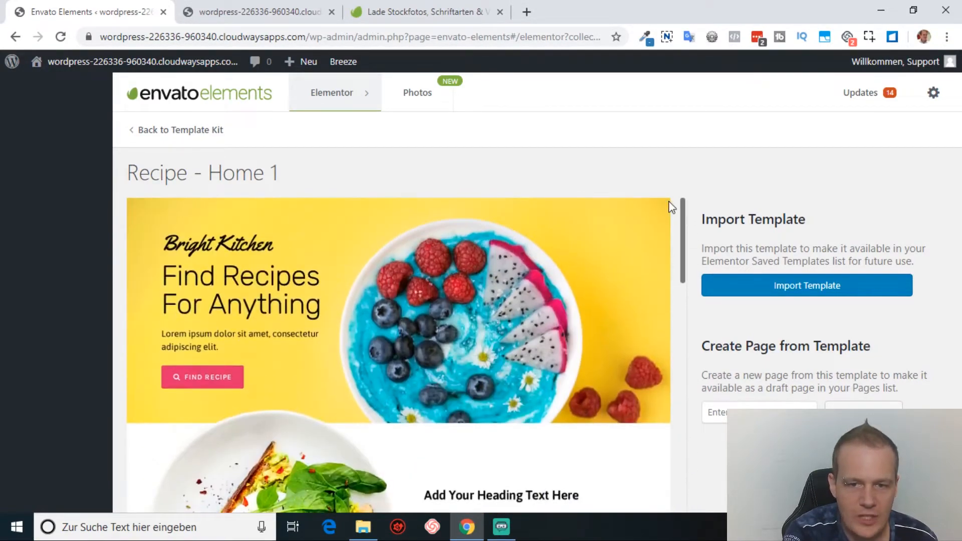
pyautogui.click(191, 134)
pyautogui.click(423, 268)
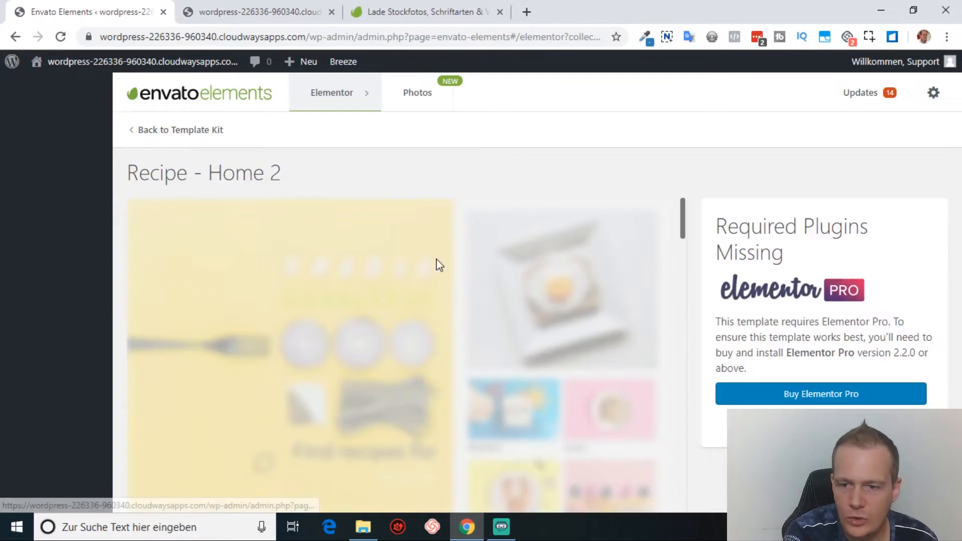
pyautogui.moveTo(685, 215)
pyautogui.mouseDown()
pyautogui.moveTo(688, 477)
pyautogui.moveTo(686, 206)
pyautogui.mouseUp()
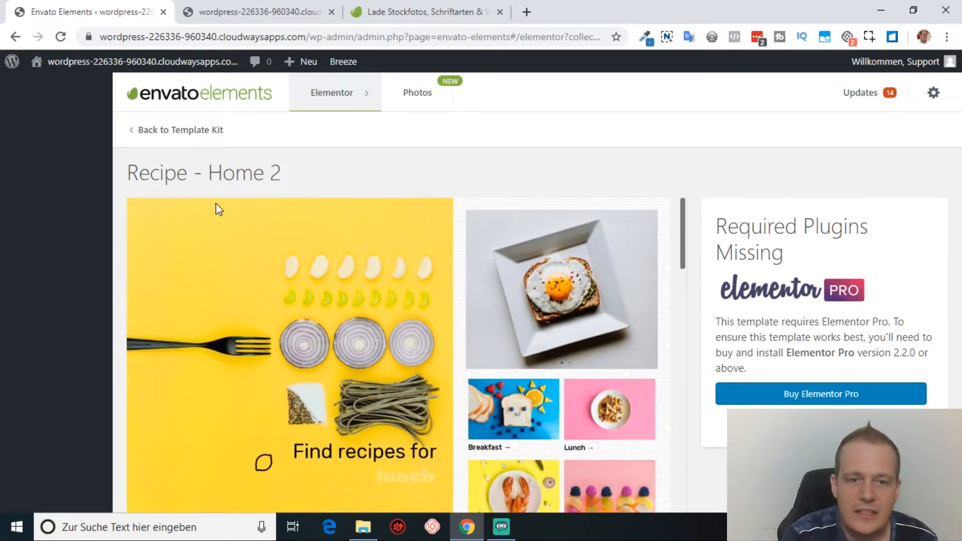
pyautogui.click(150, 131)
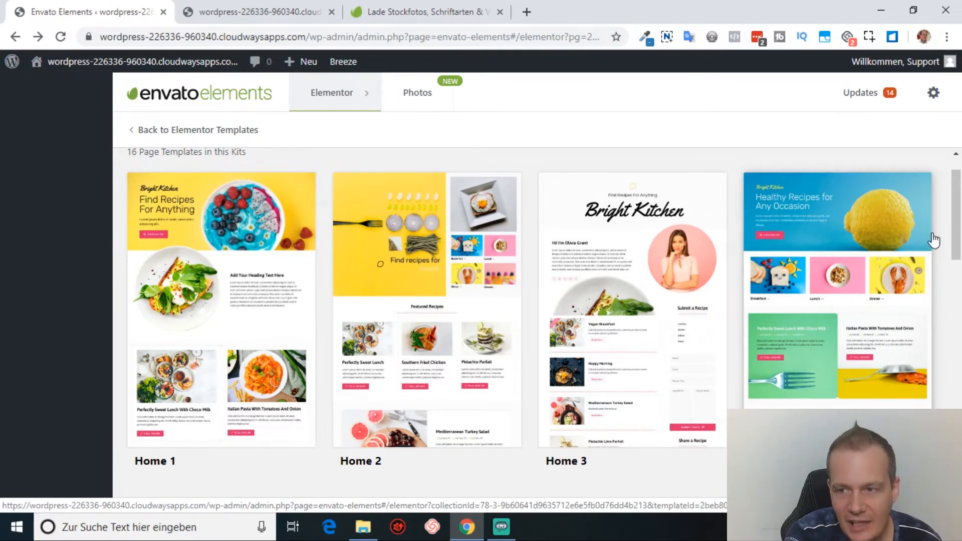
# Check the plugin requirements of the Recipe kit's Home 3, Home 4 and Home 5 templates, returning to the kit after each.
pyautogui.scroll(-4, 802, 235)
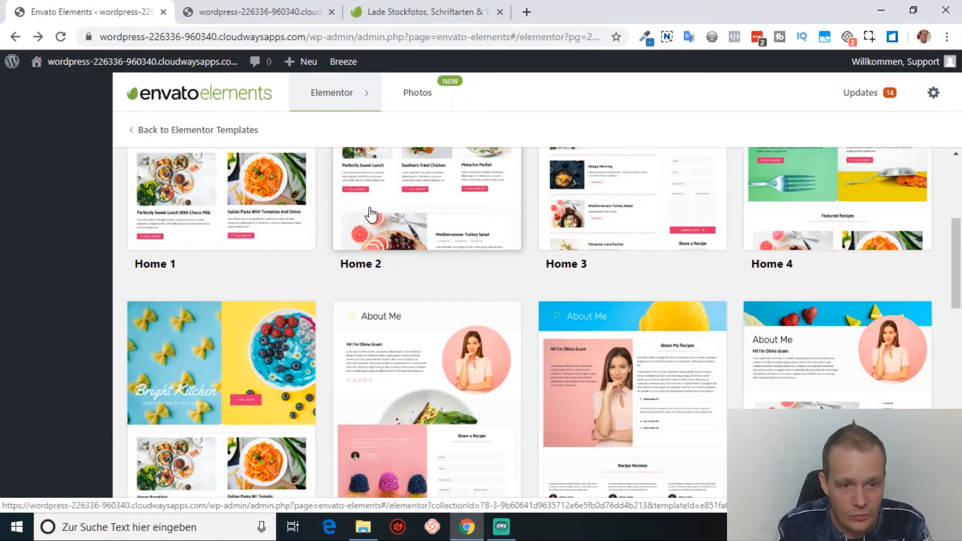
pyautogui.click(600, 217)
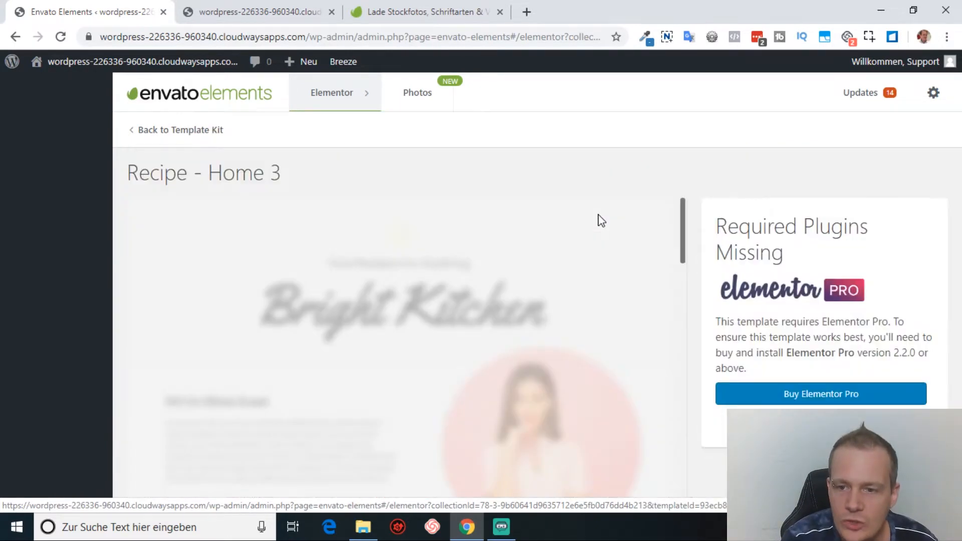
pyautogui.click(185, 132)
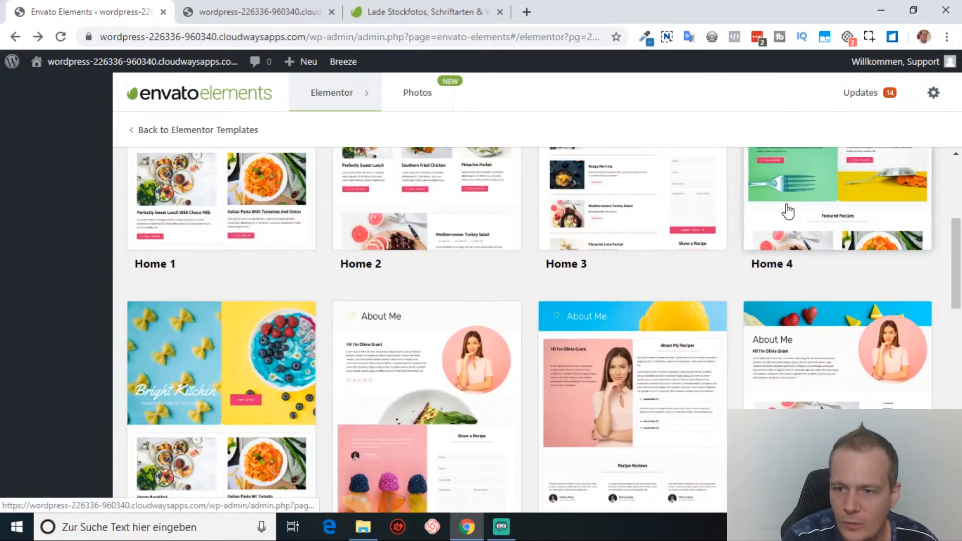
pyautogui.click(787, 210)
pyautogui.click(193, 130)
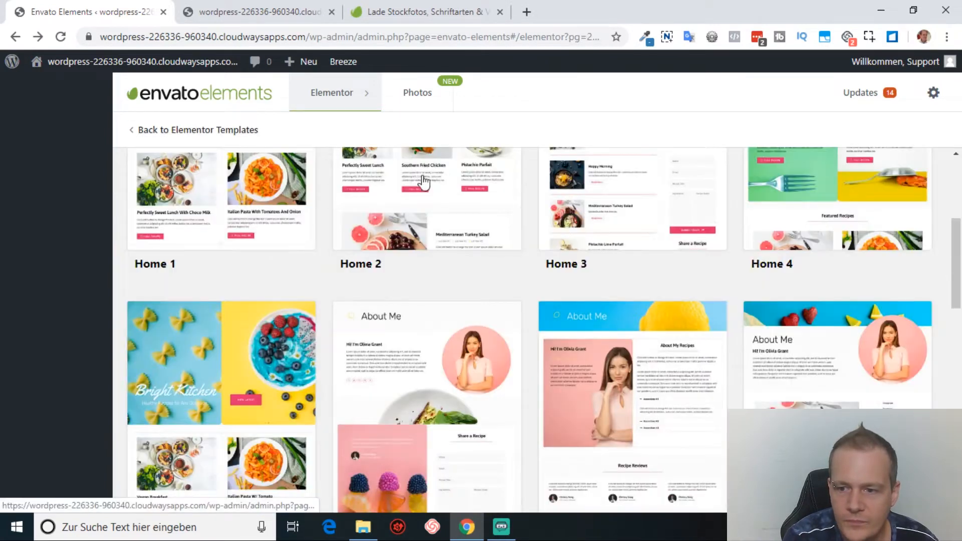
pyautogui.click(203, 405)
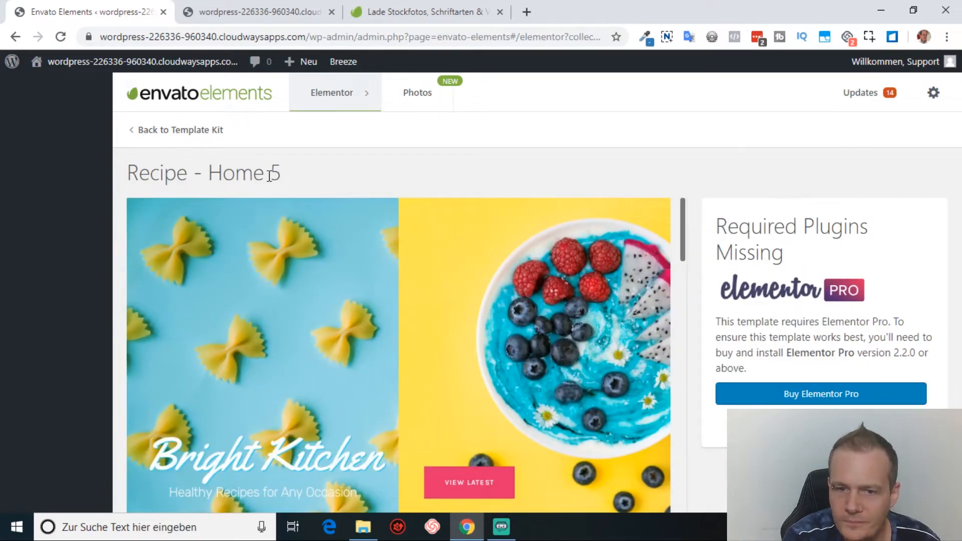
pyautogui.click(208, 131)
# Compare the import options of the Home 1 template with the plugin requirements of Home 2 and return to the kit.
pyautogui.click(215, 208)
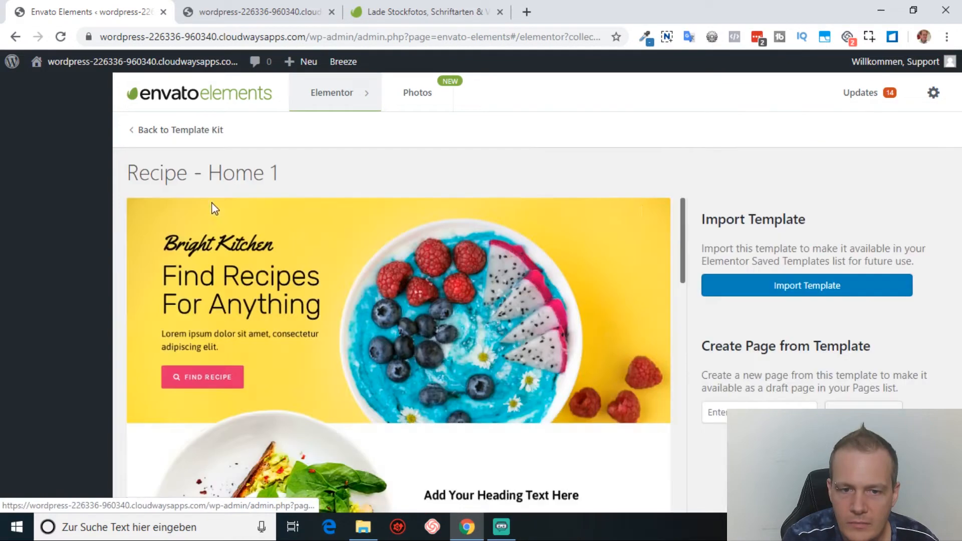
pyautogui.moveTo(683, 218); pyautogui.dragTo(698, 508)
pyautogui.moveTo(688, 458); pyautogui.dragTo(678, 197)
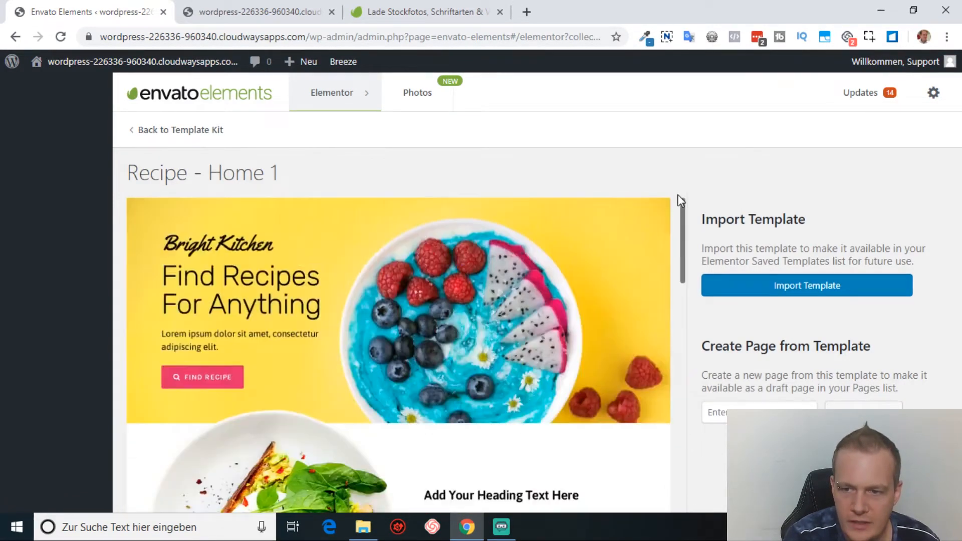
pyautogui.click(181, 131)
pyautogui.click(430, 212)
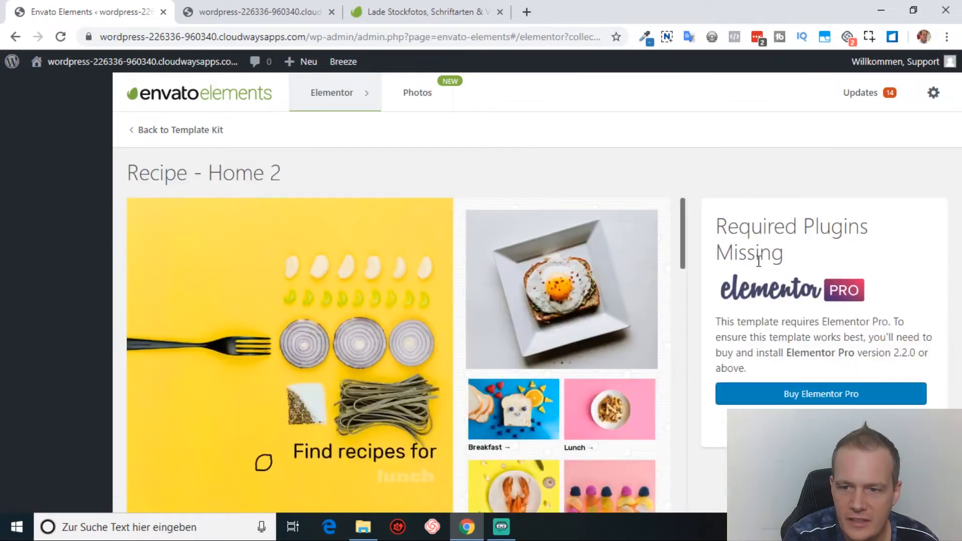
pyautogui.click(199, 143)
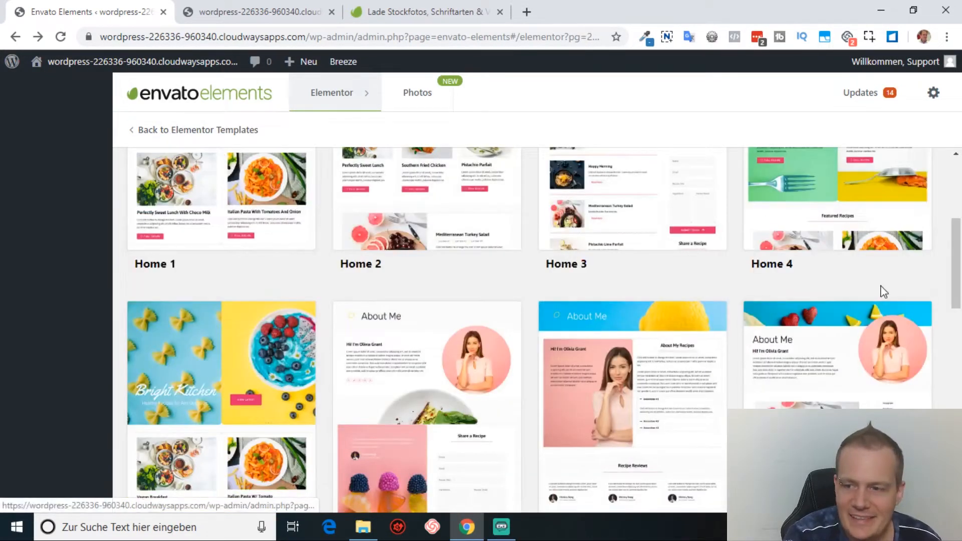
# Create a new page named "Startseite" from the Recipe kit's Home 1 template.
pyautogui.moveTo(955, 282); pyautogui.dragTo(945, 208)
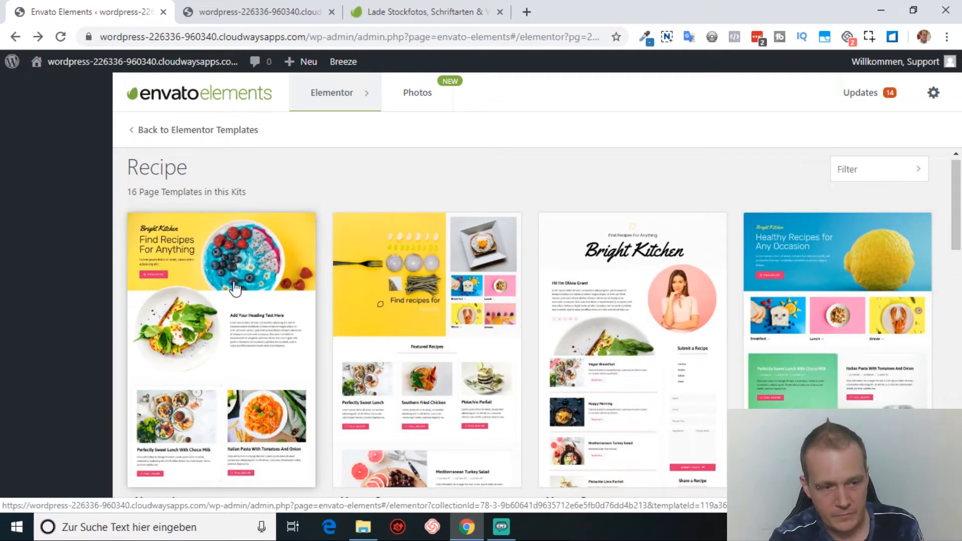
pyautogui.click(235, 304)
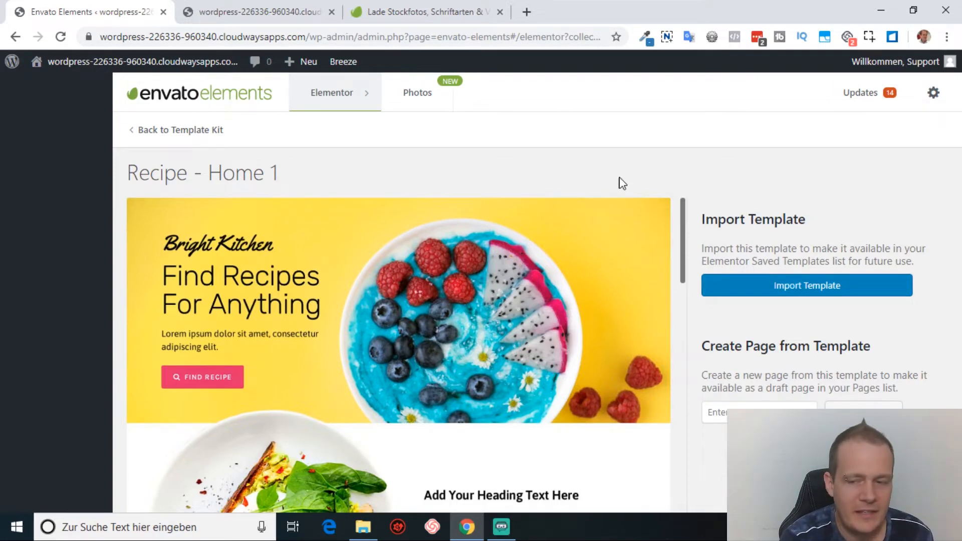
pyautogui.click(761, 410)
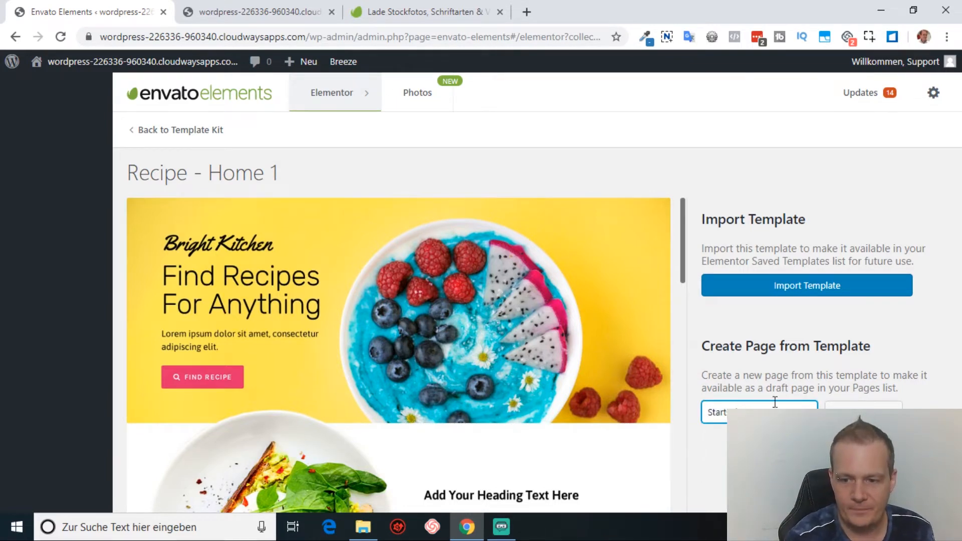
pyautogui.click(864, 413)
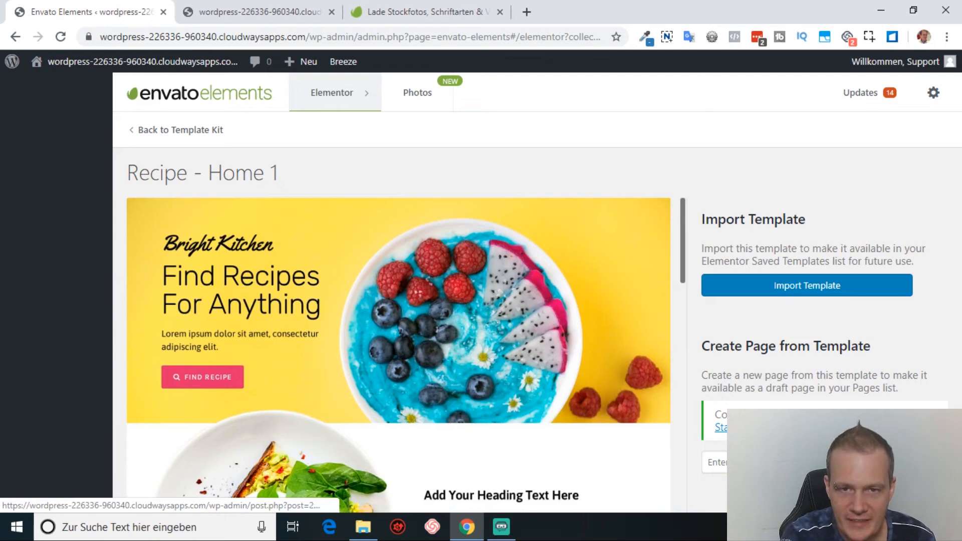
# Open the created Startseite page in a new tab in the Elementor editor and display its page settings.
pyautogui.rightClick(720, 427)
pyautogui.click(737, 248)
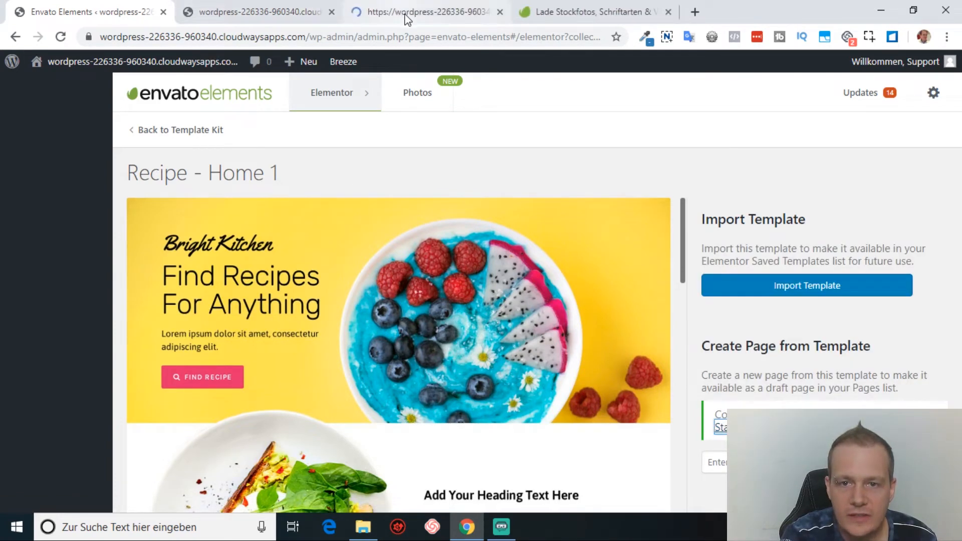
pyautogui.click(408, 12)
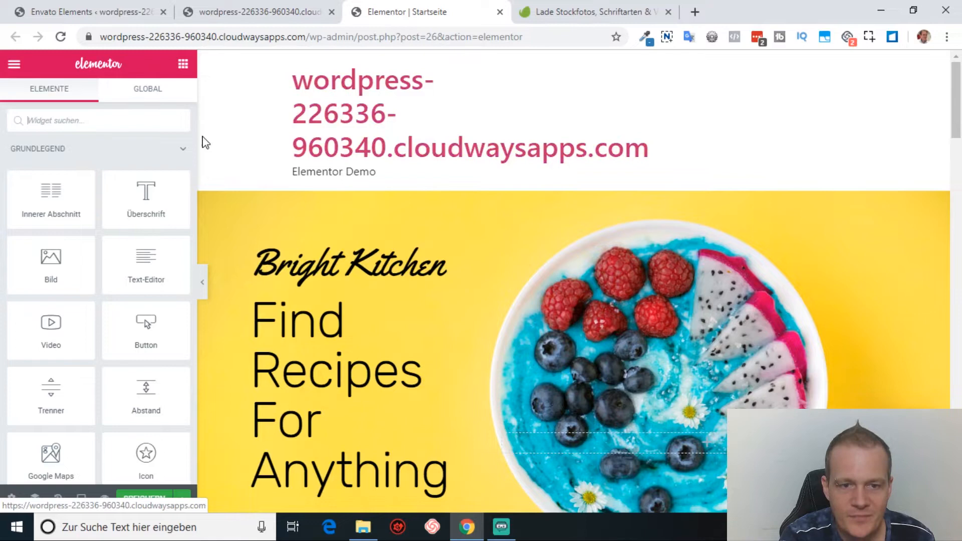
pyautogui.click(14, 499)
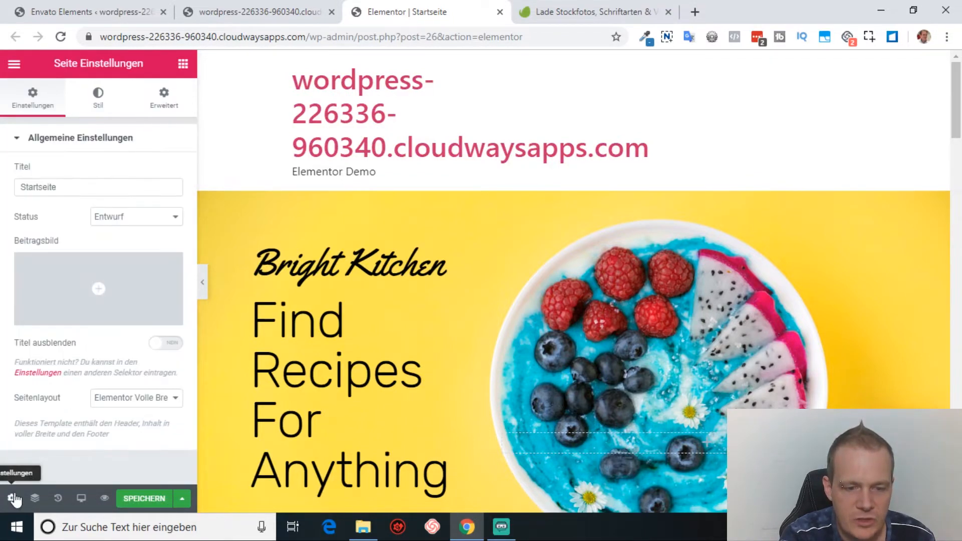
# Set the Startseite page layout to Elementor Canvas and review the page's sections without the theme header.
pyautogui.click(159, 401)
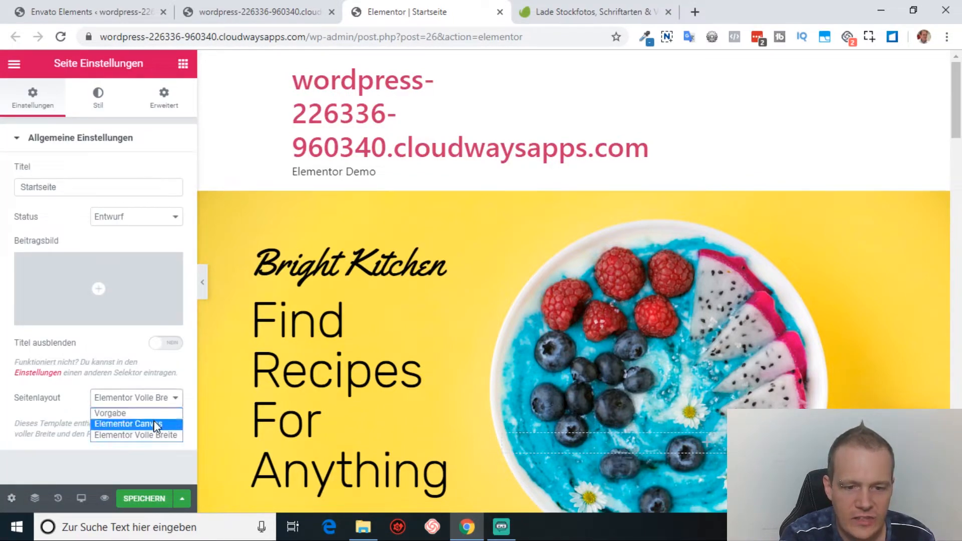
pyautogui.click(157, 423)
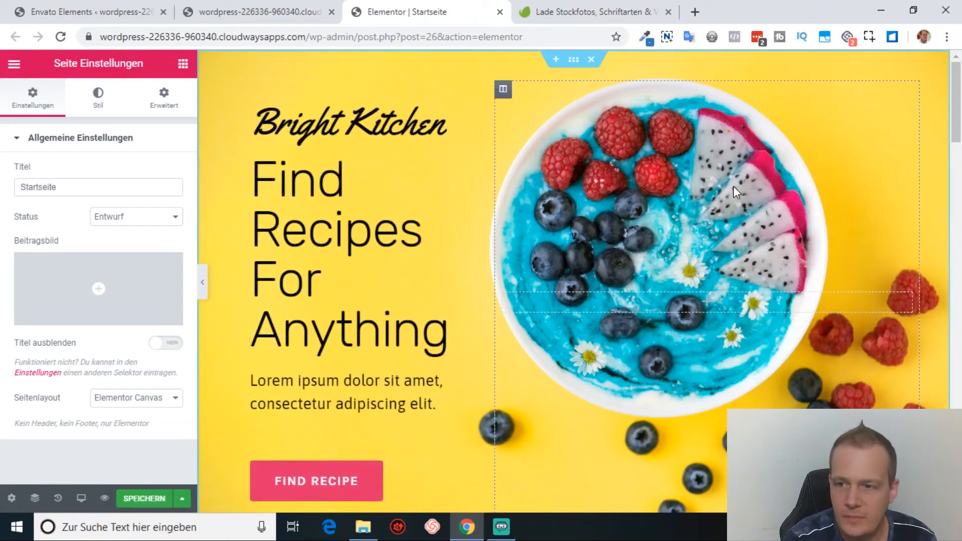
pyautogui.moveTo(954, 95); pyautogui.dragTo(952, 180)
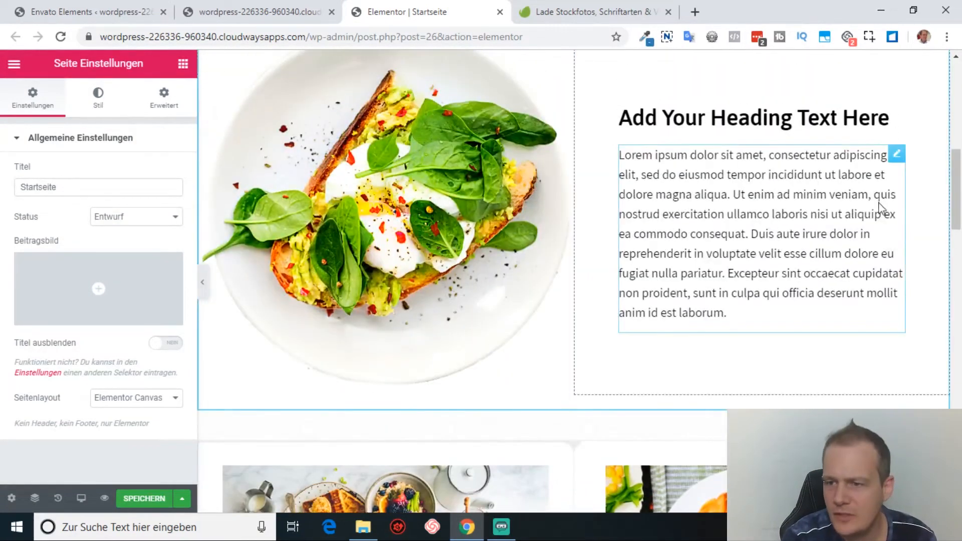
pyautogui.scroll(-8, 559, 179)
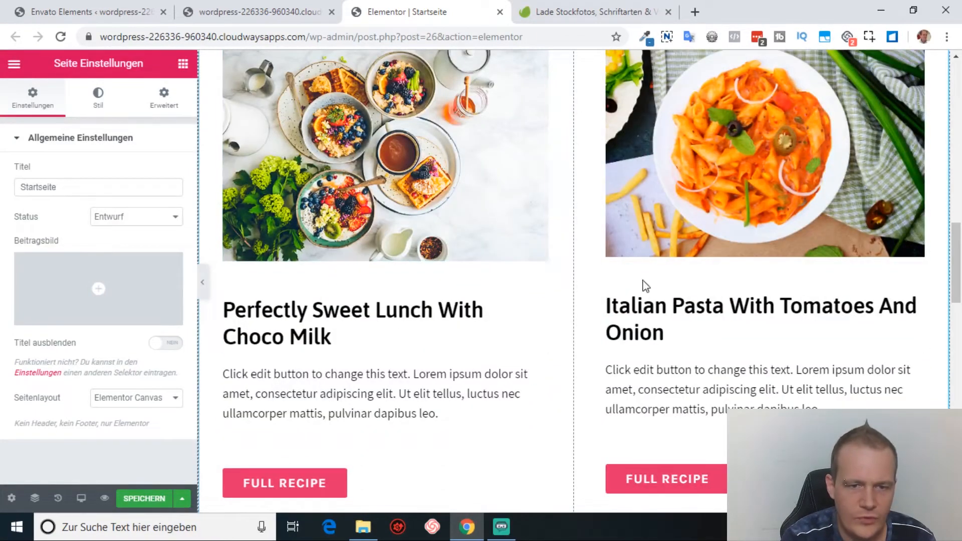
pyautogui.moveTo(952, 240); pyautogui.dragTo(940, 79)
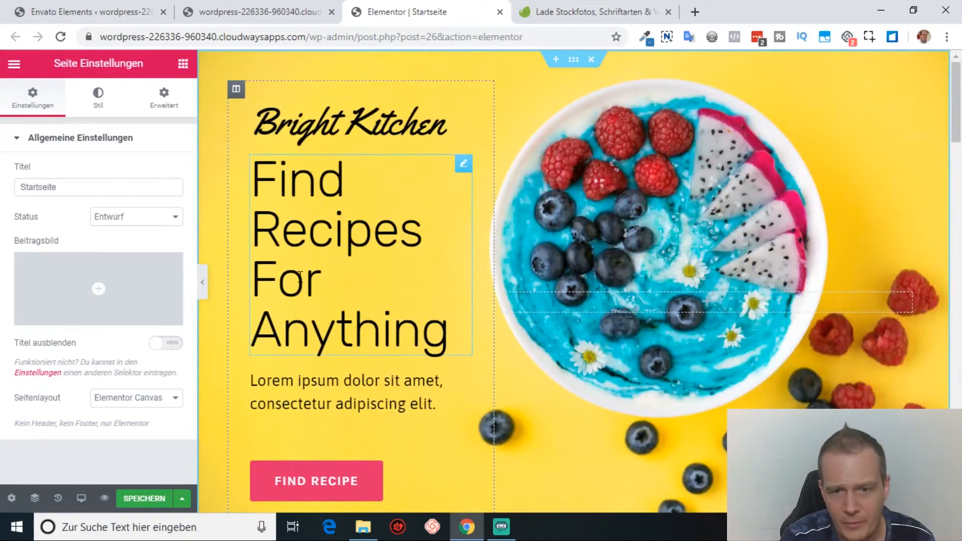
# Open the Envato Elements library from the empty area at the page's end and browse its block categories.
pyautogui.moveTo(952, 123); pyautogui.dragTo(947, 504)
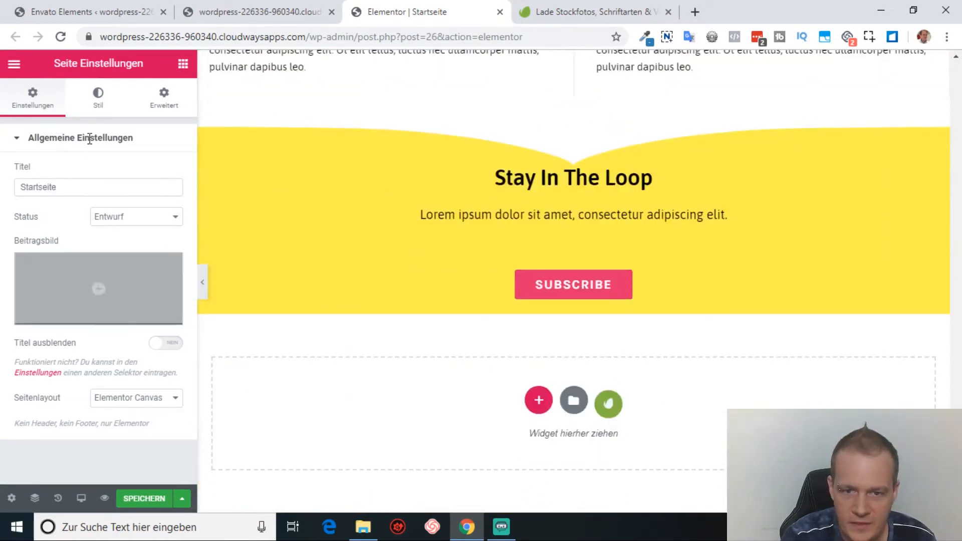
pyautogui.click(612, 407)
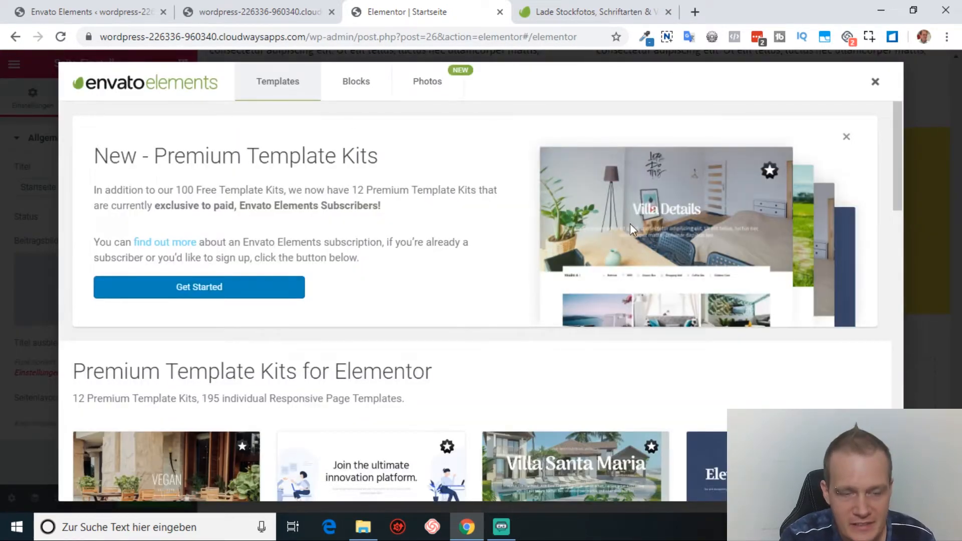
pyautogui.click(354, 82)
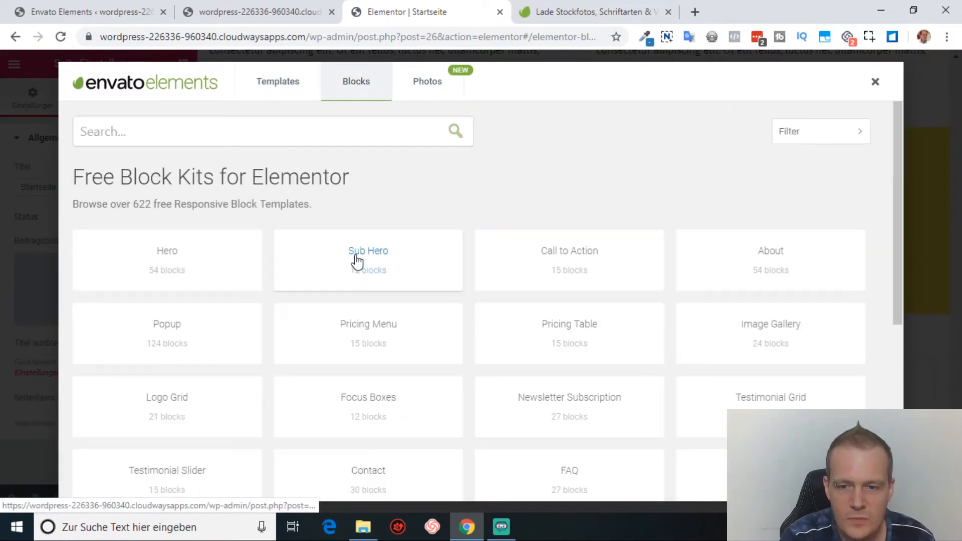
pyautogui.moveTo(896, 199); pyautogui.dragTo(902, 341)
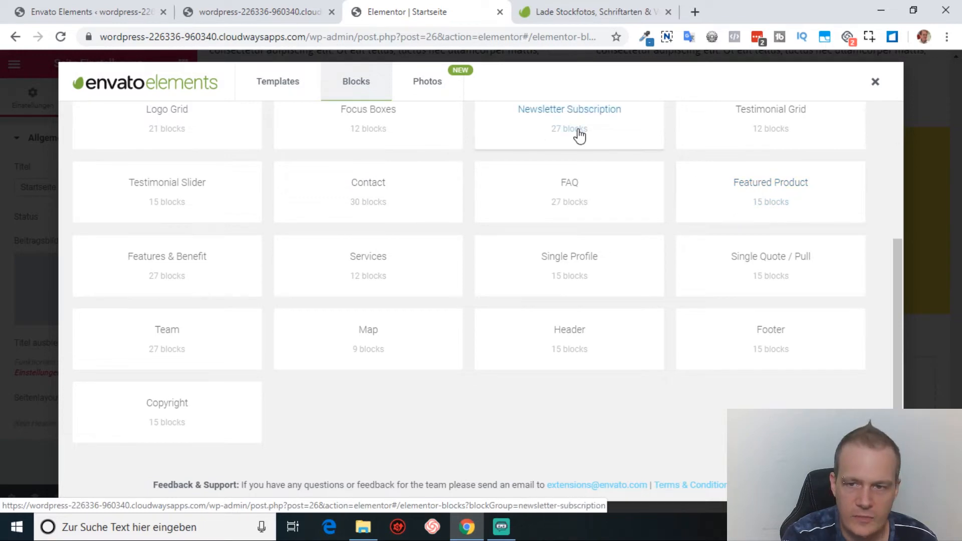
# Review the Newsletter Subscription blocks and their plugin requirements, return to all block kits and close the library.
pyautogui.click(617, 137)
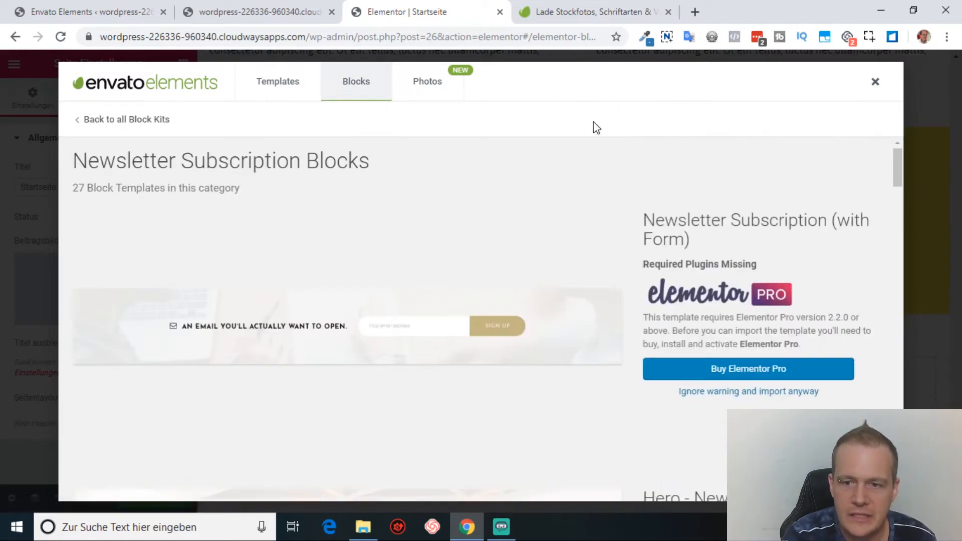
pyautogui.moveTo(898, 169); pyautogui.dragTo(897, 250)
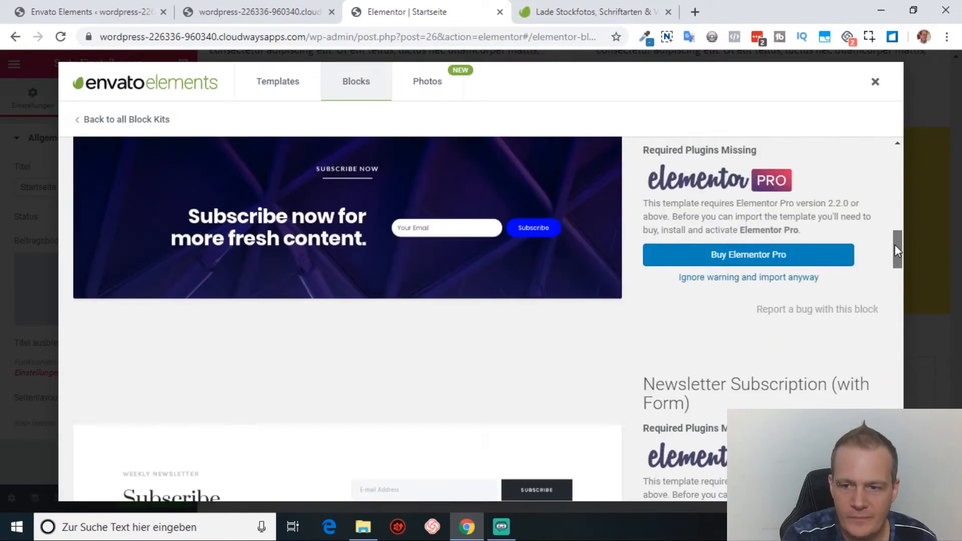
pyautogui.moveTo(901, 246); pyautogui.dragTo(882, 144)
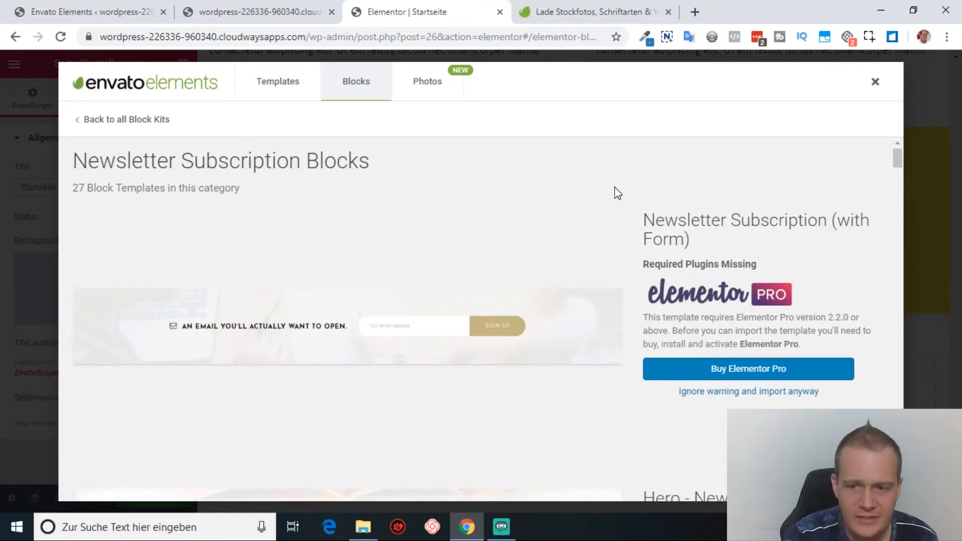
pyautogui.click(145, 121)
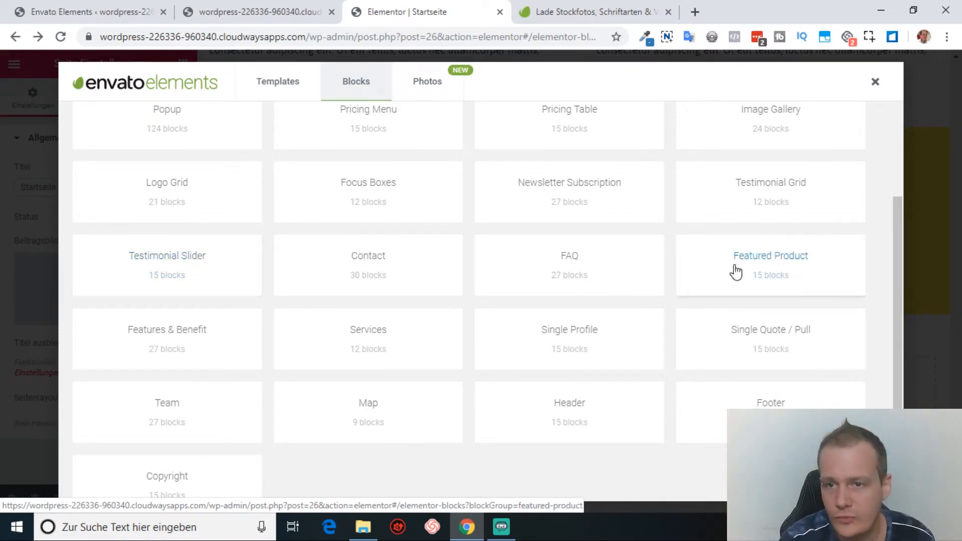
pyautogui.click(875, 82)
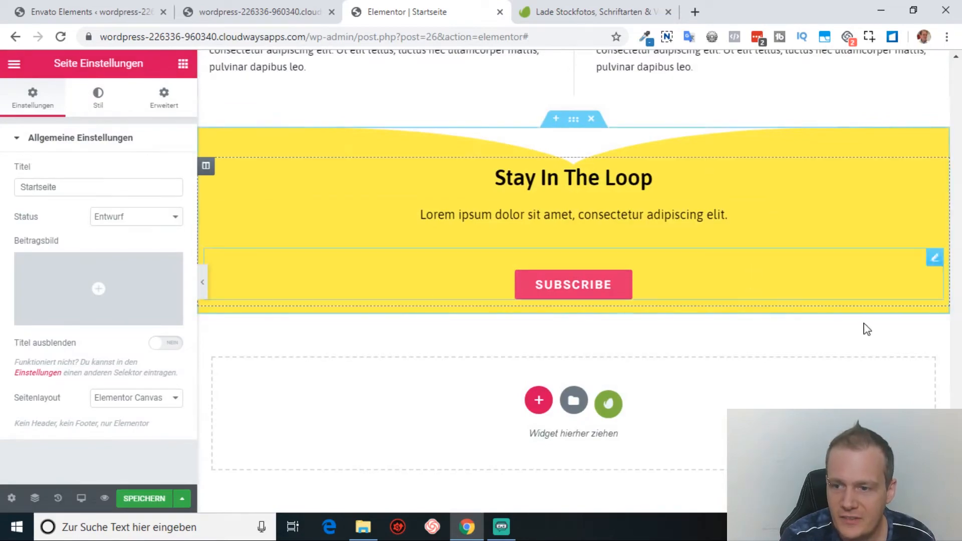
# Open the hero heading "Find Recipes For Anything" for editing, select its title text and publish the page.
pyautogui.scroll(4, 949, 381)
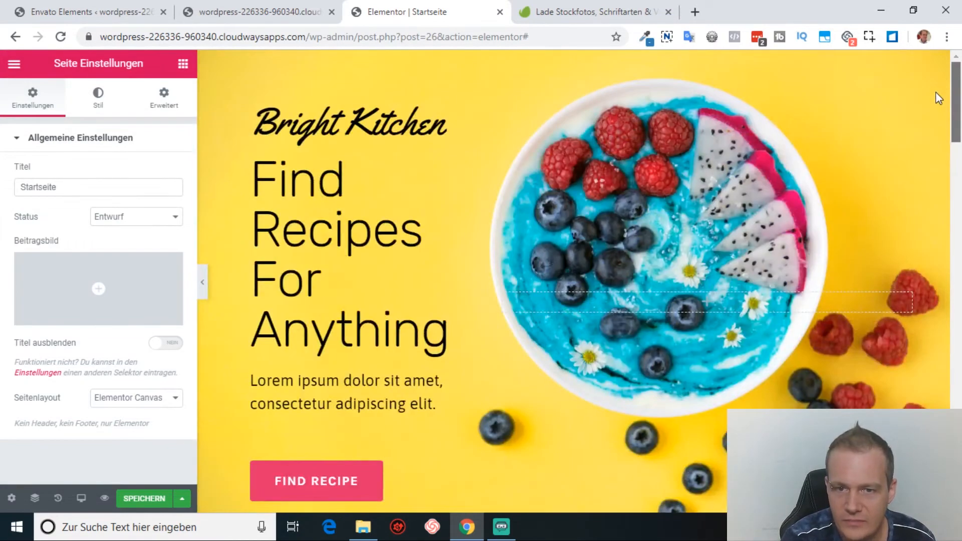
pyautogui.click(313, 193)
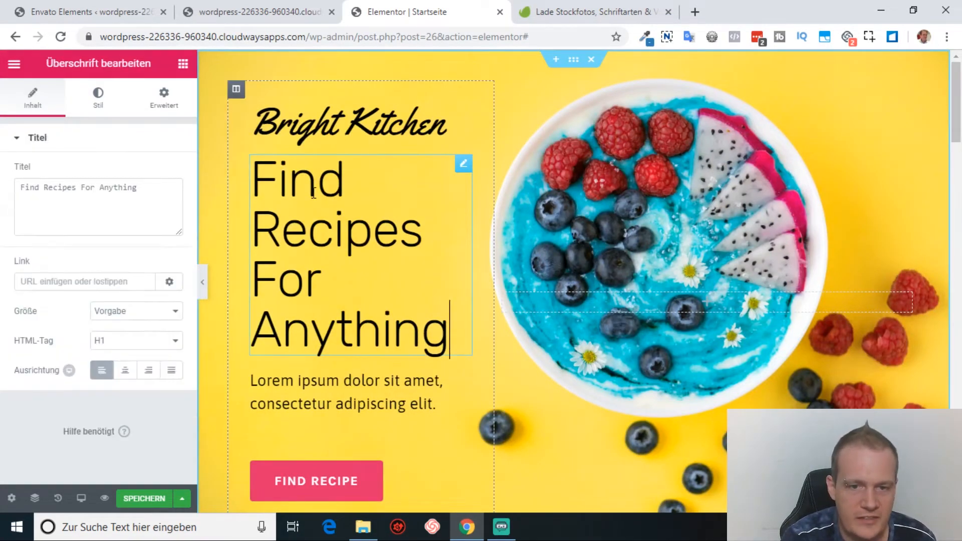
pyautogui.moveTo(150, 185); pyautogui.dragTo(2, 193)
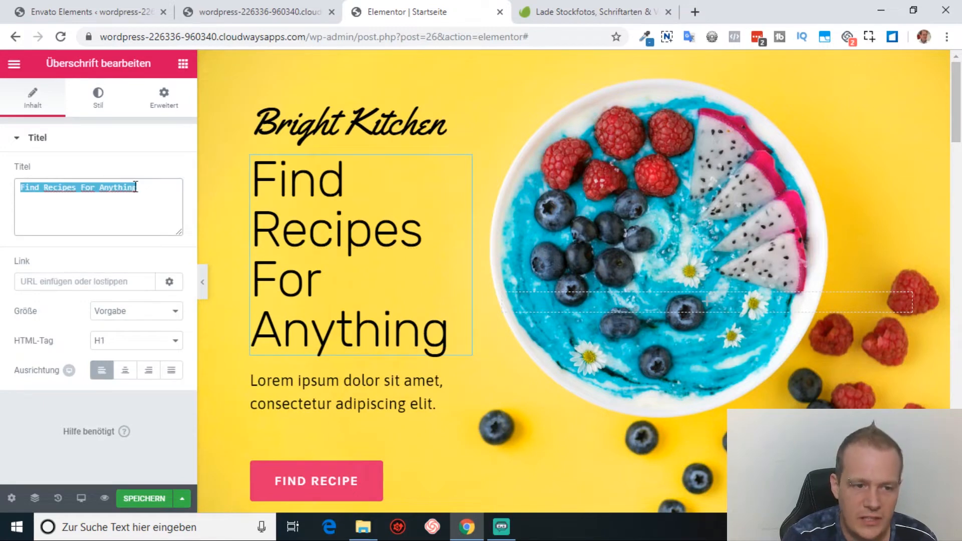
pyautogui.click(155, 504)
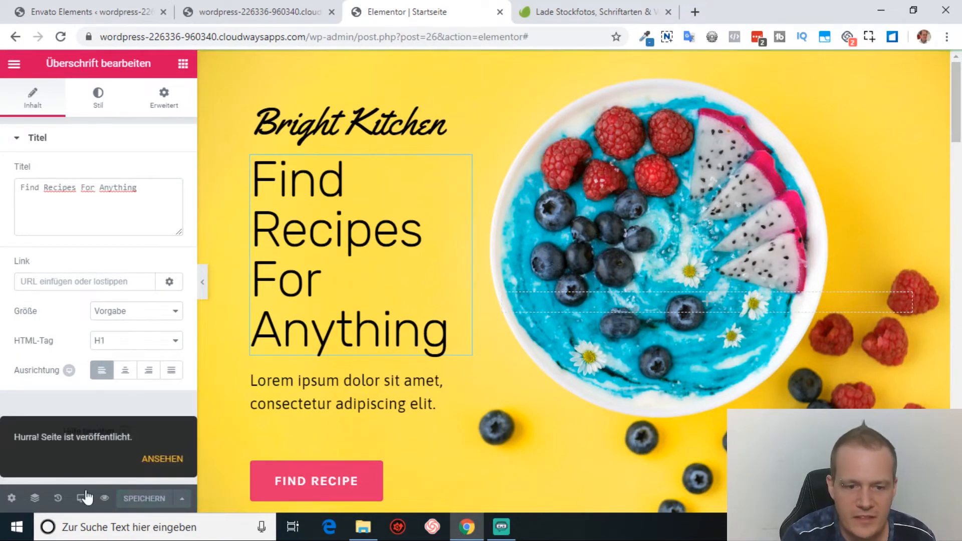
# Preview the Startseite page in a new tab and return to the Elementor editor.
pyautogui.click(104, 499)
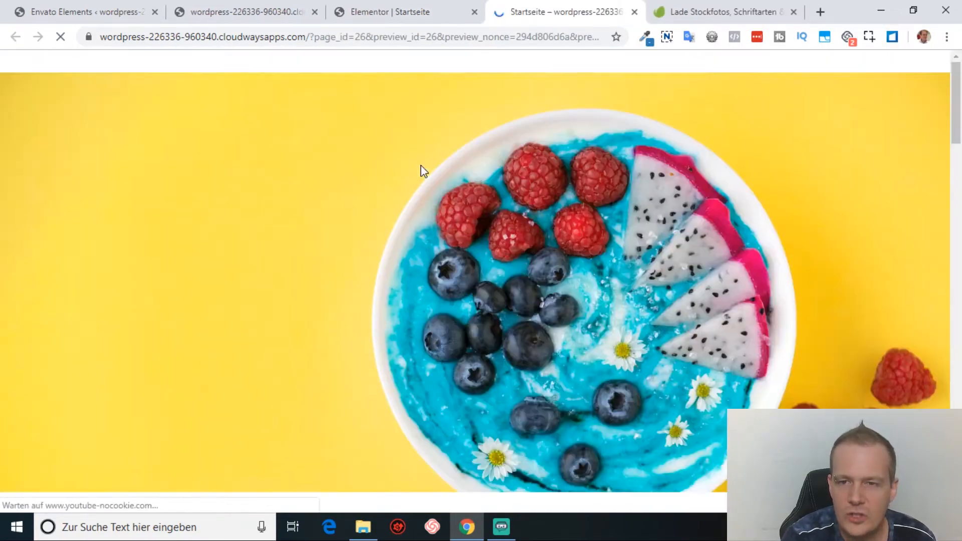
pyautogui.moveTo(961, 101)
pyautogui.mouseDown()
pyautogui.moveTo(961, 461)
pyautogui.moveTo(961, 95)
pyautogui.mouseUp()
pyautogui.click(406, 11)
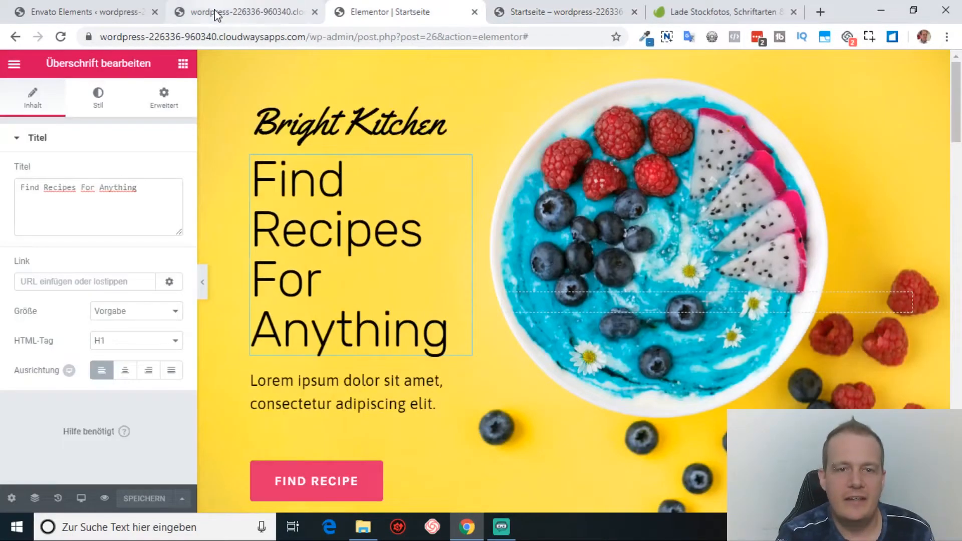
# Return to the Recipe kit in the Envato Elements tab and look through its remaining page templates.
pyautogui.click(95, 11)
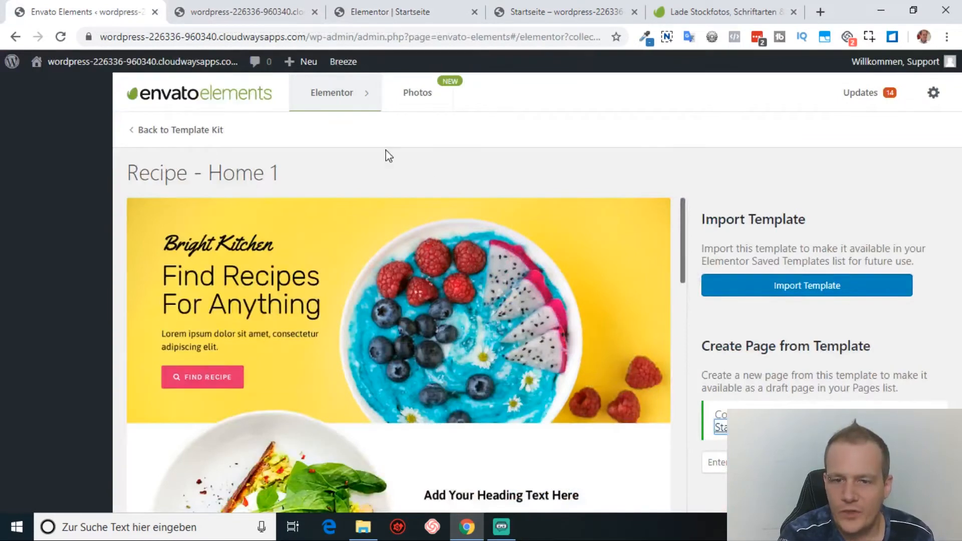
pyautogui.click(175, 131)
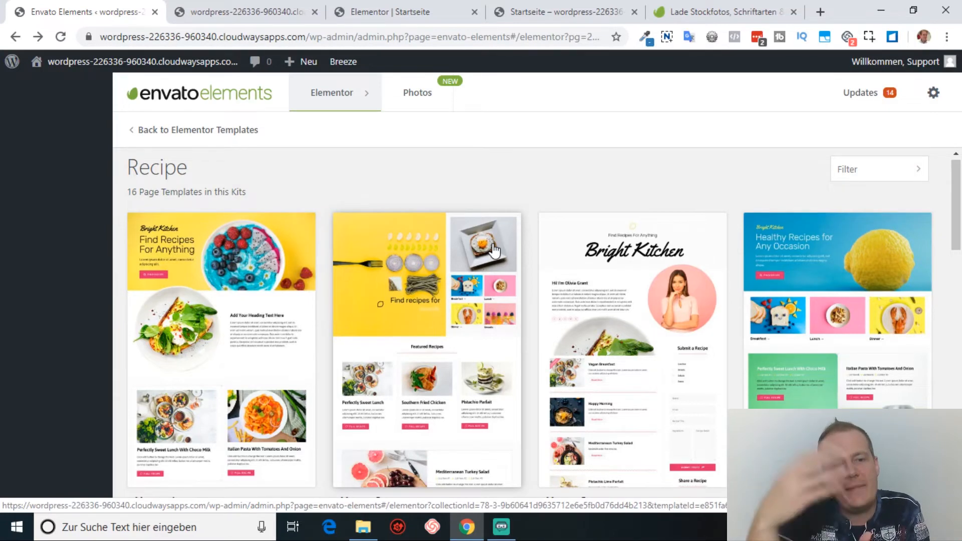
pyautogui.moveTo(956, 197); pyautogui.dragTo(950, 387)
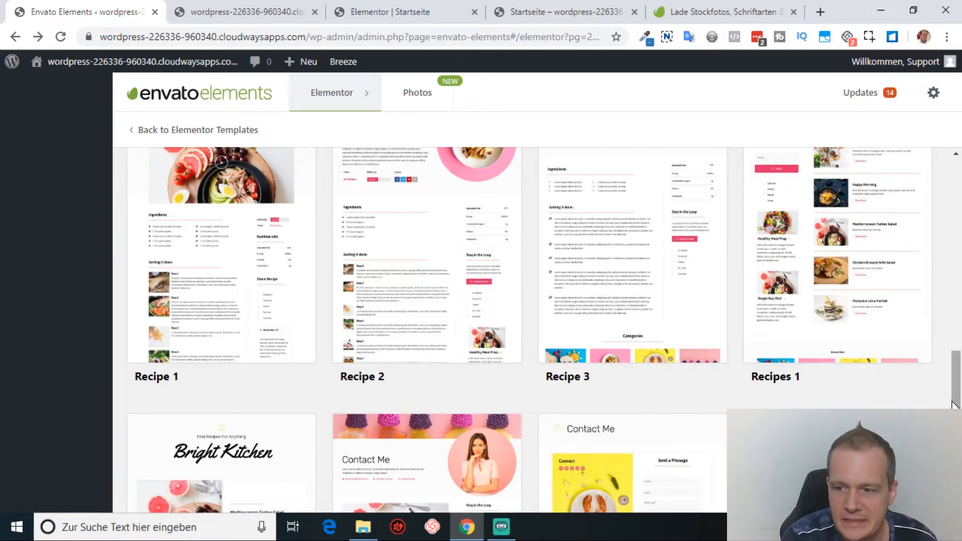
pyautogui.moveTo(957, 381); pyautogui.dragTo(955, 362)
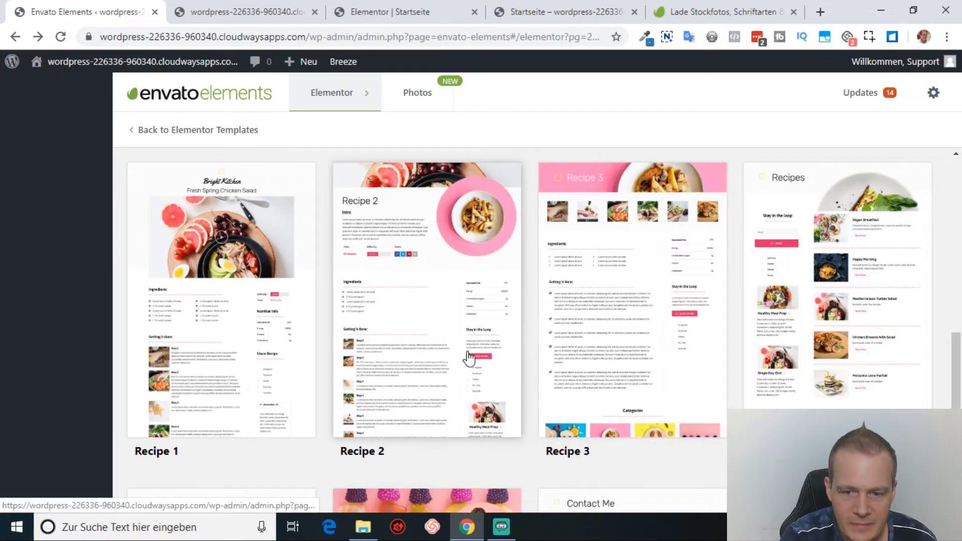
pyautogui.moveTo(949, 355); pyautogui.dragTo(958, 287)
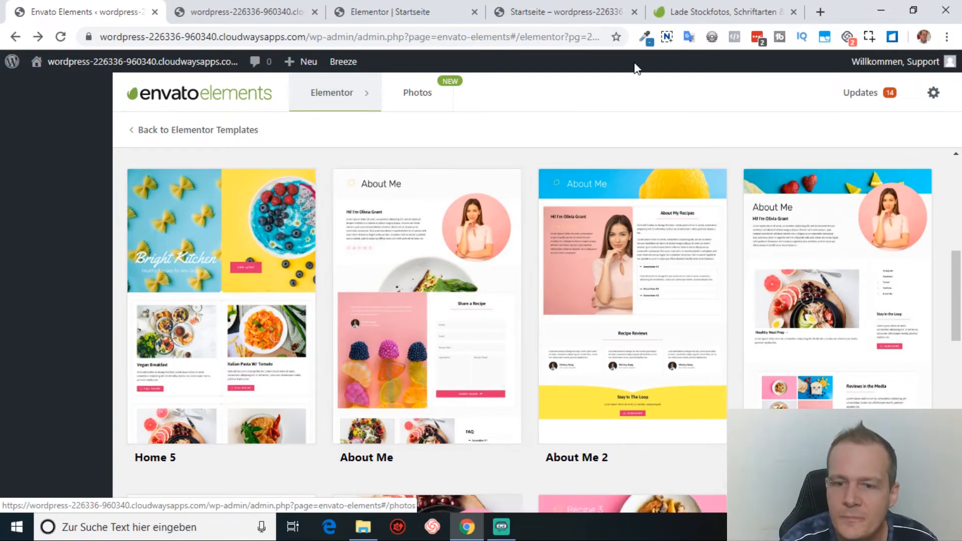
pyautogui.scroll(-2, 949, 305)
pyautogui.scroll(-5, 949, 304)
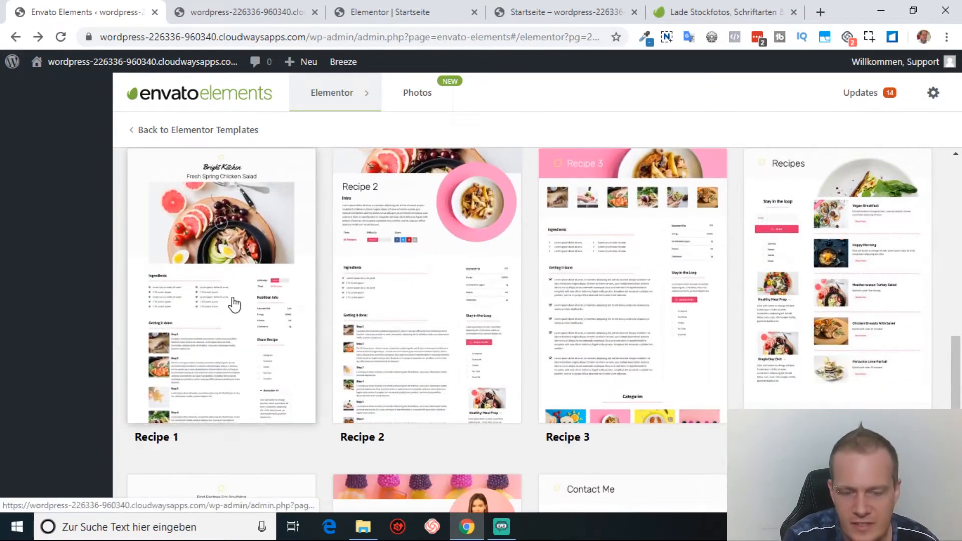
# Check the import requirements of the Recipe 1 and Recipe 2 templates, returning to the kit after each.
pyautogui.click(232, 302)
pyautogui.click(190, 131)
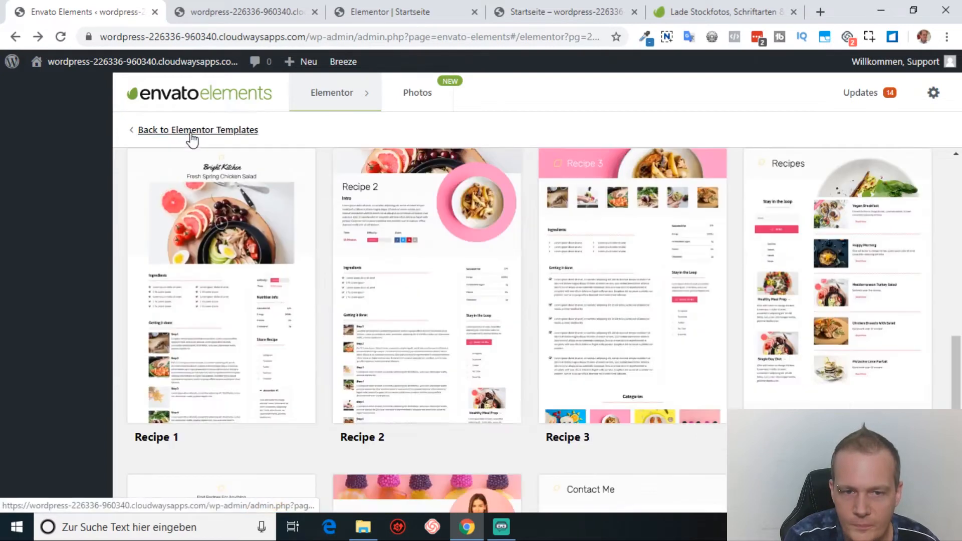
pyautogui.click(423, 273)
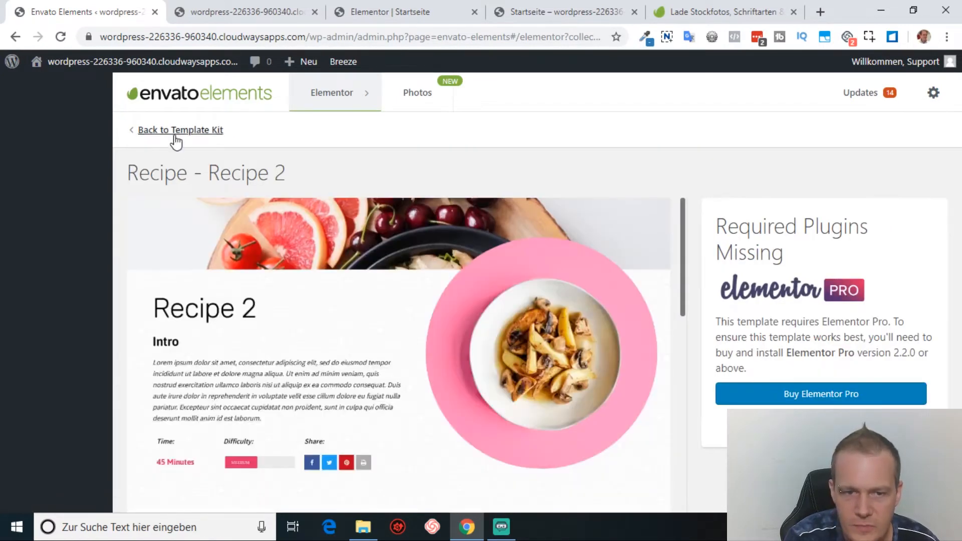
pyautogui.click(146, 132)
# Check the import options of the Recipe 3 and Recipes 1 templates, returning to the kit after each.
pyautogui.click(647, 276)
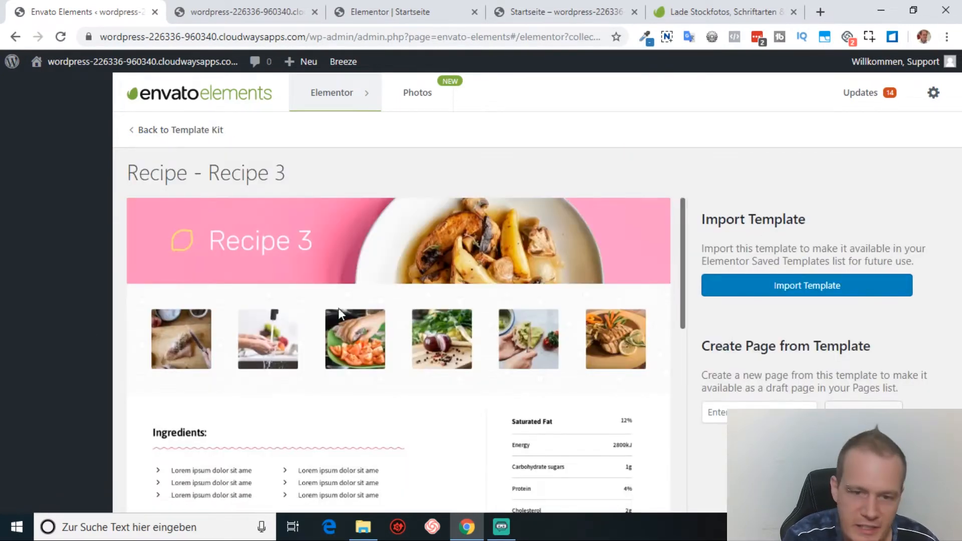
pyautogui.moveTo(685, 230)
pyautogui.mouseDown()
pyautogui.moveTo(683, 407)
pyautogui.moveTo(678, 221)
pyautogui.mouseUp()
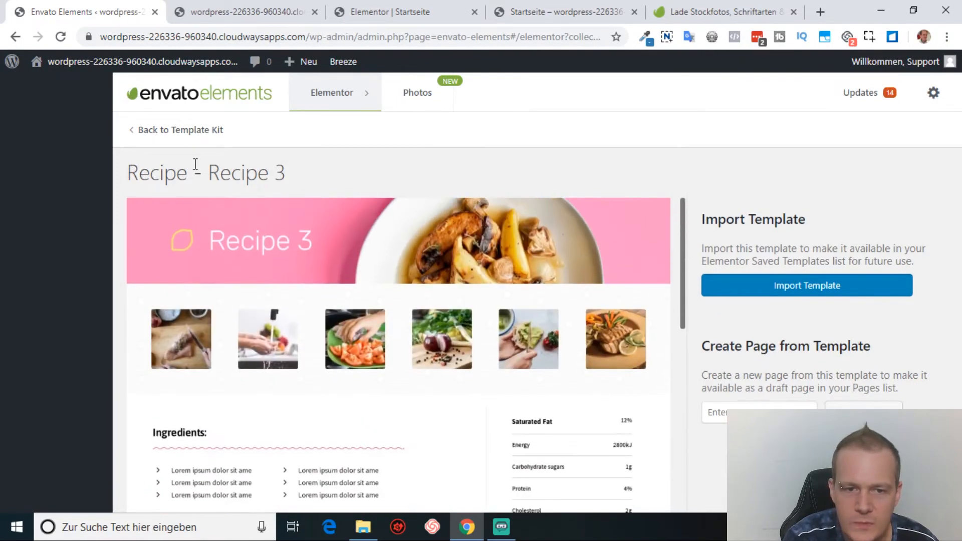
pyautogui.click(168, 130)
pyautogui.click(752, 273)
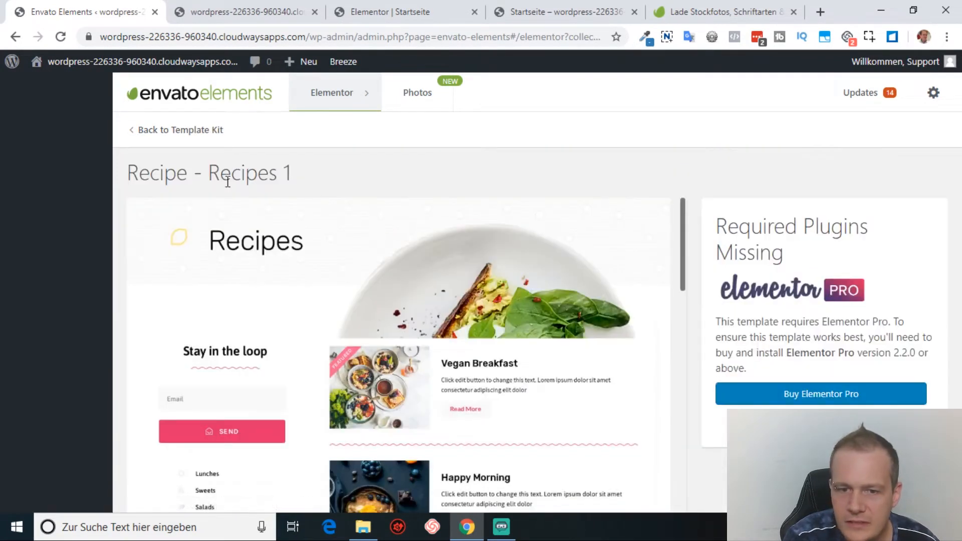
pyautogui.click(180, 130)
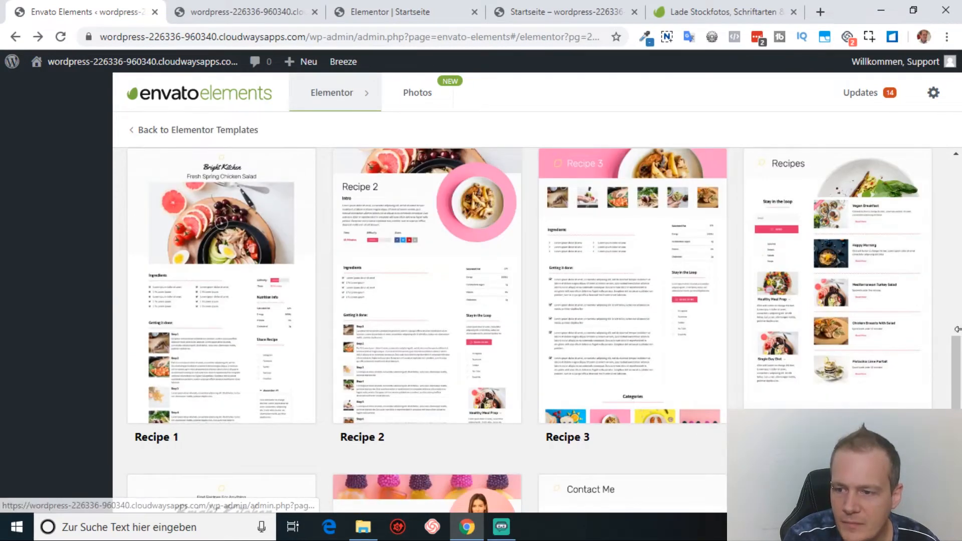
# Check the import options of the Recipes 2 template and return to the kit.
pyautogui.moveTo(958, 350); pyautogui.dragTo(957, 420)
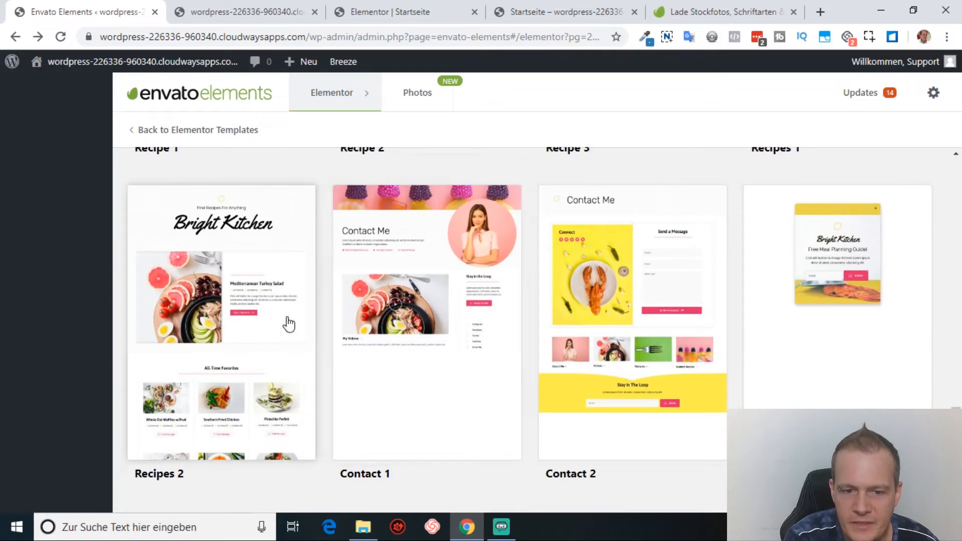
pyautogui.click(272, 322)
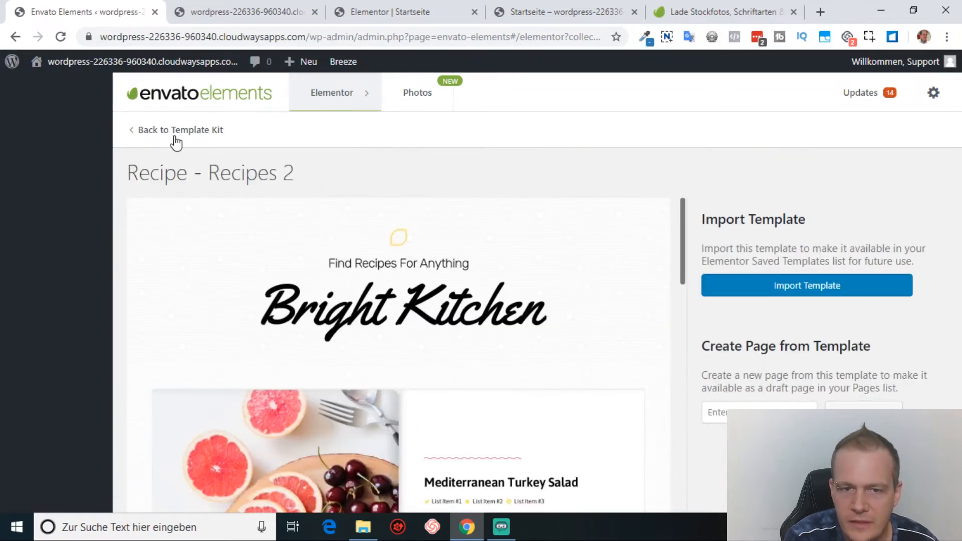
pyautogui.click(199, 141)
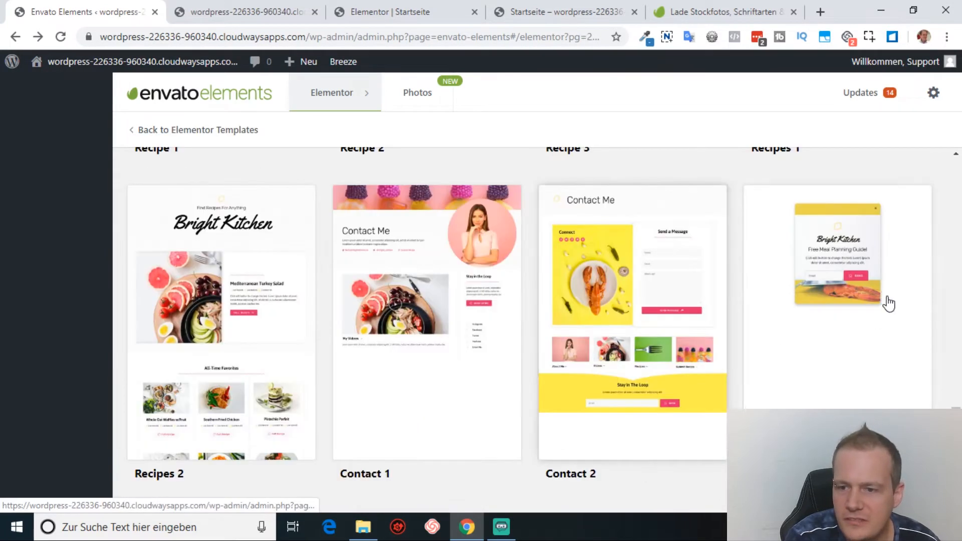
# Create a draft page titled Rezept 1 from the Recipe 3 template of the Recipe kit.
pyautogui.moveTo(958, 396); pyautogui.dragTo(957, 333)
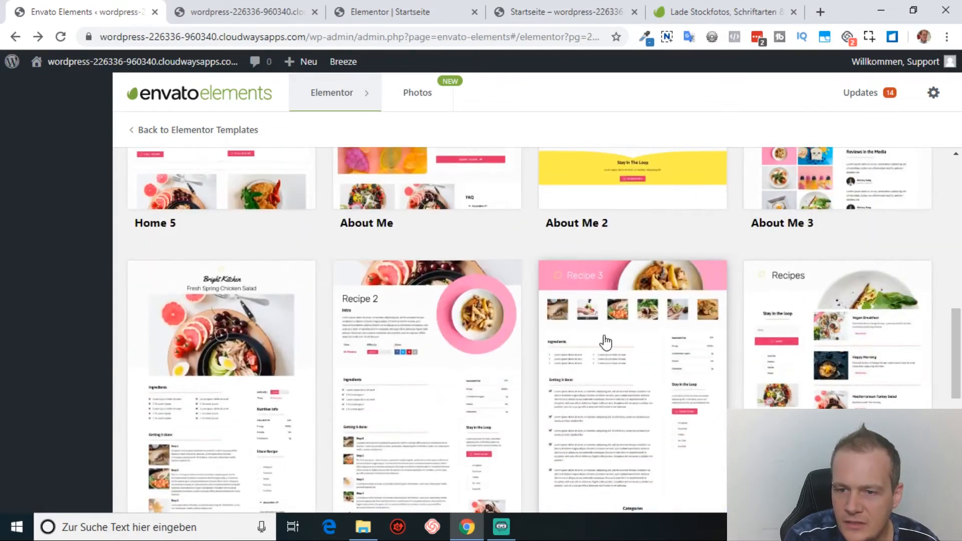
pyautogui.click(635, 375)
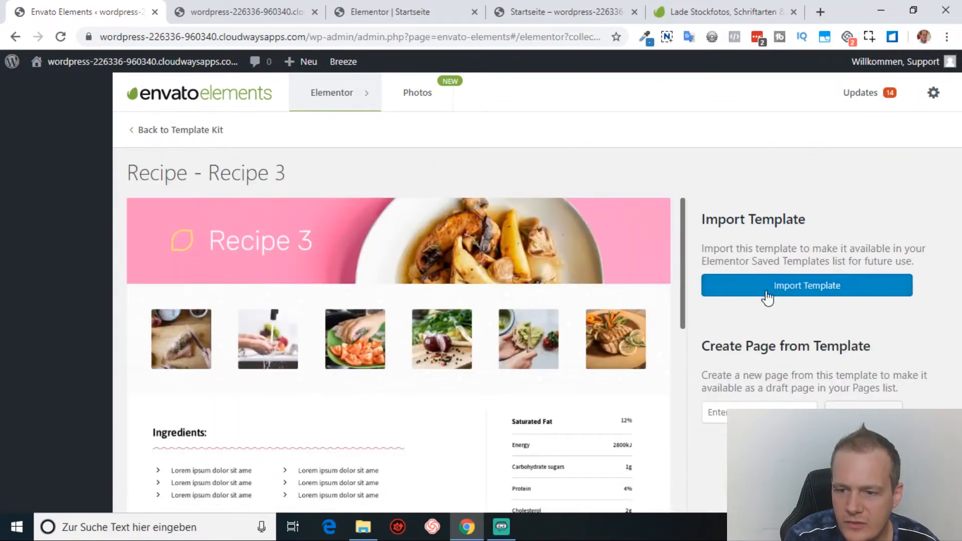
pyautogui.click(772, 407)
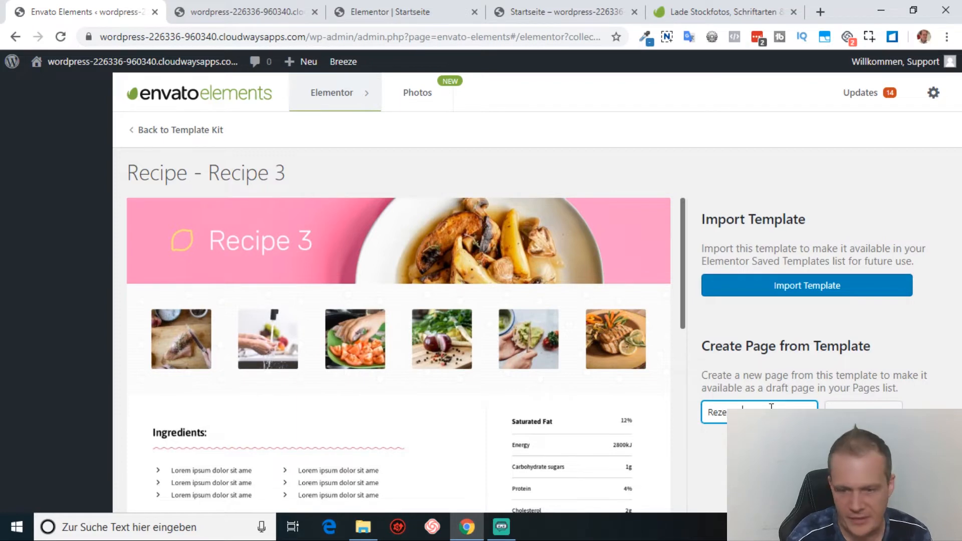
pyautogui.click(863, 412)
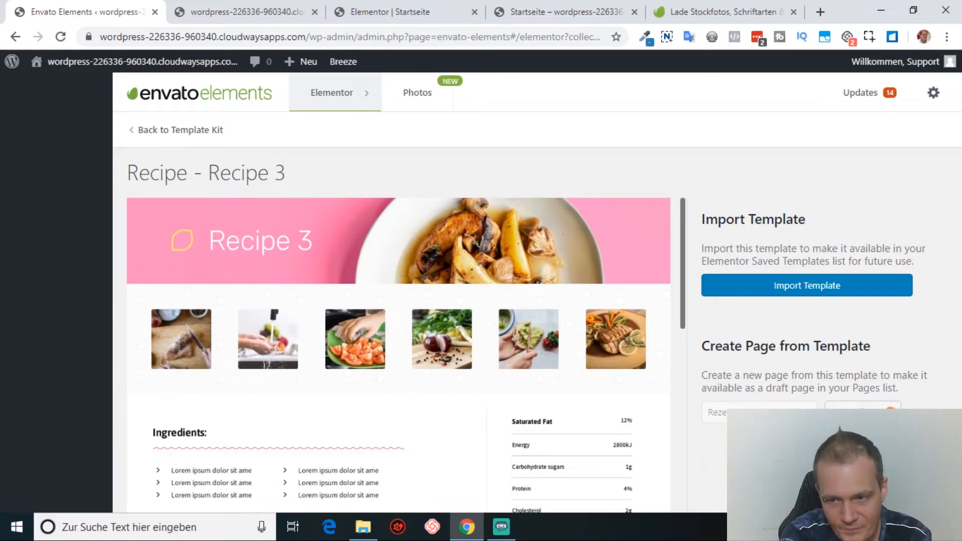
# Open the newly created page in Elementor in a separate browser tab and close the three older site tabs.
pyautogui.rightClick(736, 428)
pyautogui.click(734, 430)
pyautogui.rightClick(718, 426)
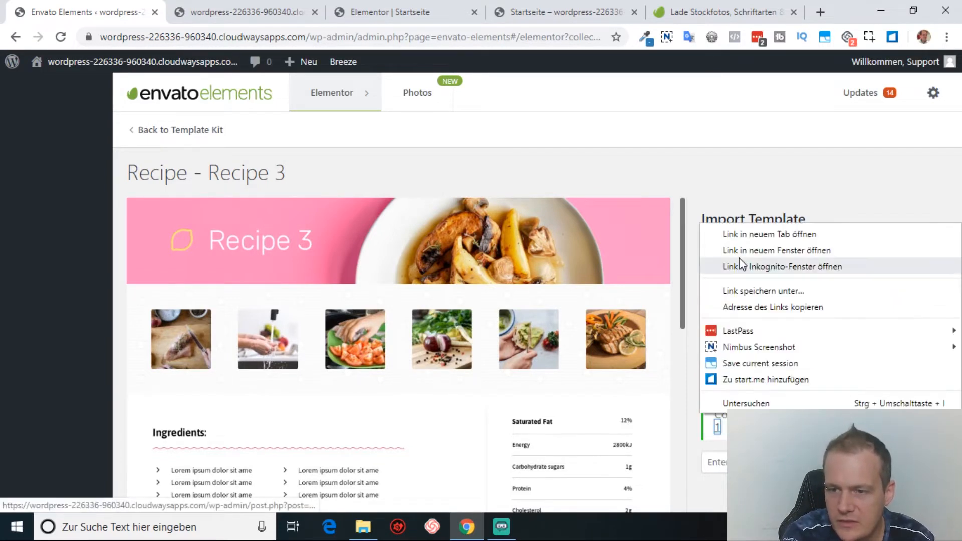
pyautogui.click(769, 234)
pyautogui.click(223, 12)
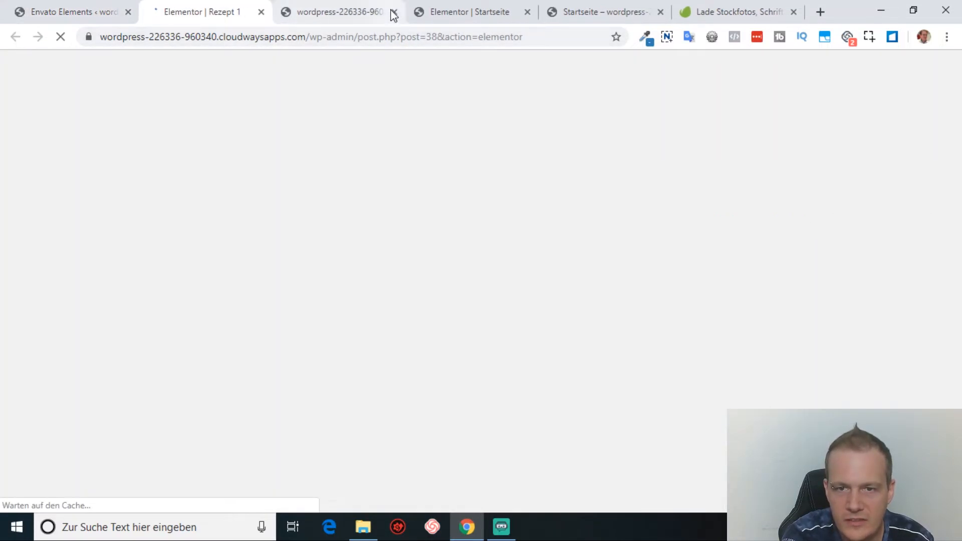
pyautogui.click(394, 12)
pyautogui.click(393, 12)
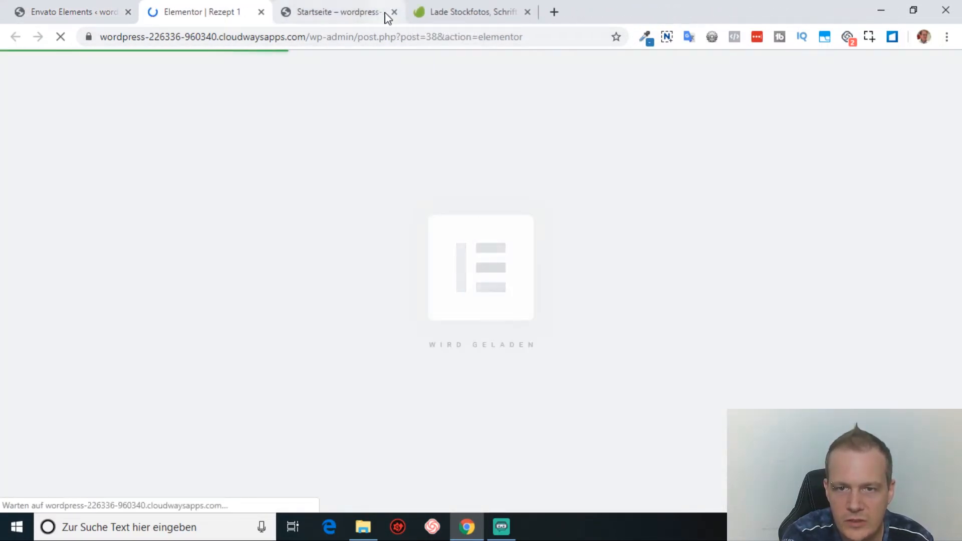
pyautogui.click(394, 12)
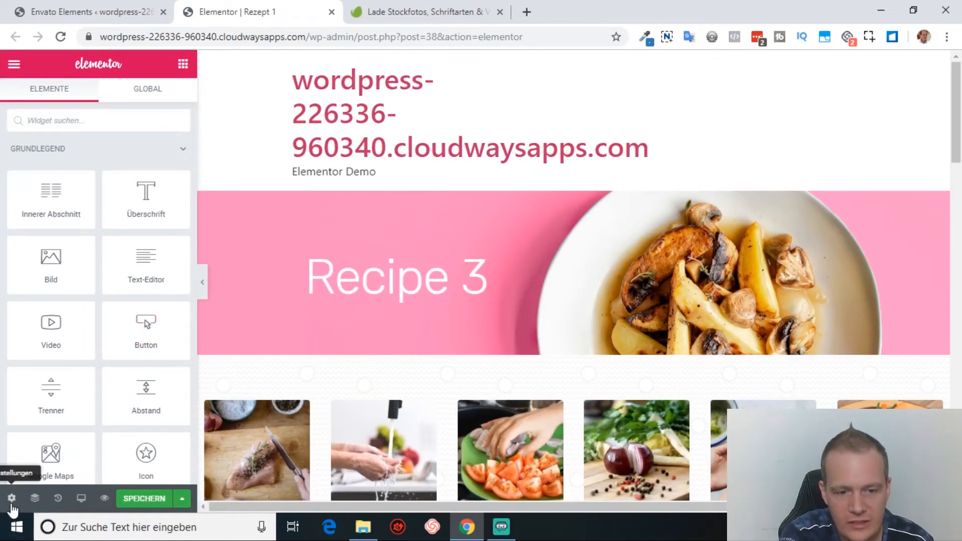
# Set the page layout of Rezept 1 to Elementor Canvas in the page settings.
pyautogui.click(11, 498)
pyautogui.click(154, 401)
pyautogui.click(154, 425)
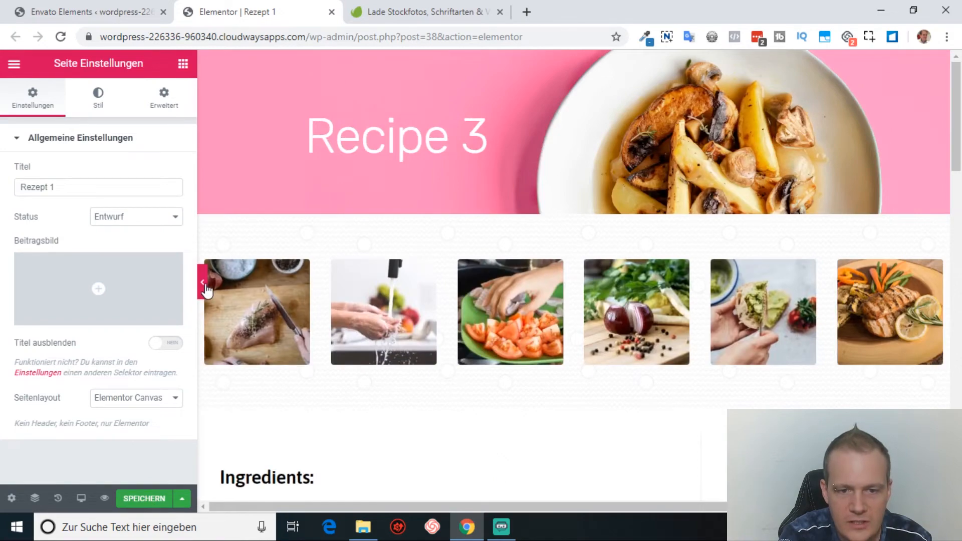
# Preview the recipe page at full width, and open the Energy label and its neighbouring value in the text editor.
pyautogui.click(203, 295)
pyautogui.moveTo(955, 114)
pyautogui.mouseDown()
pyautogui.moveTo(959, 471)
pyautogui.moveTo(957, 120)
pyautogui.mouseUp()
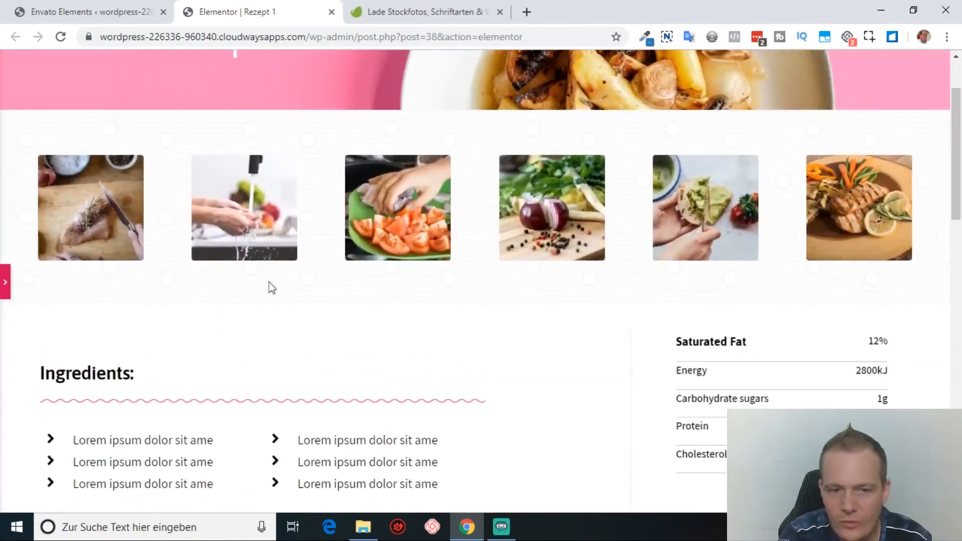
pyautogui.click(7, 286)
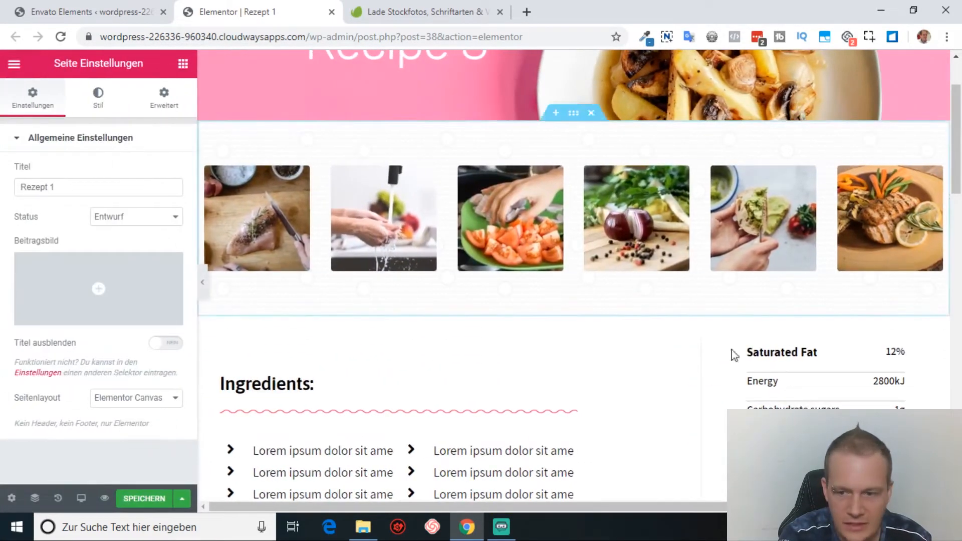
pyautogui.click(782, 392)
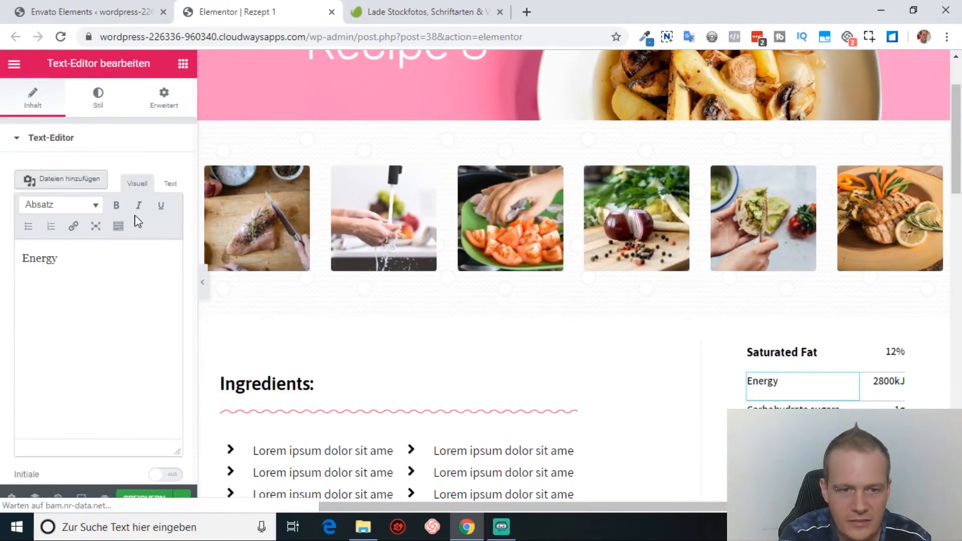
pyautogui.click(880, 393)
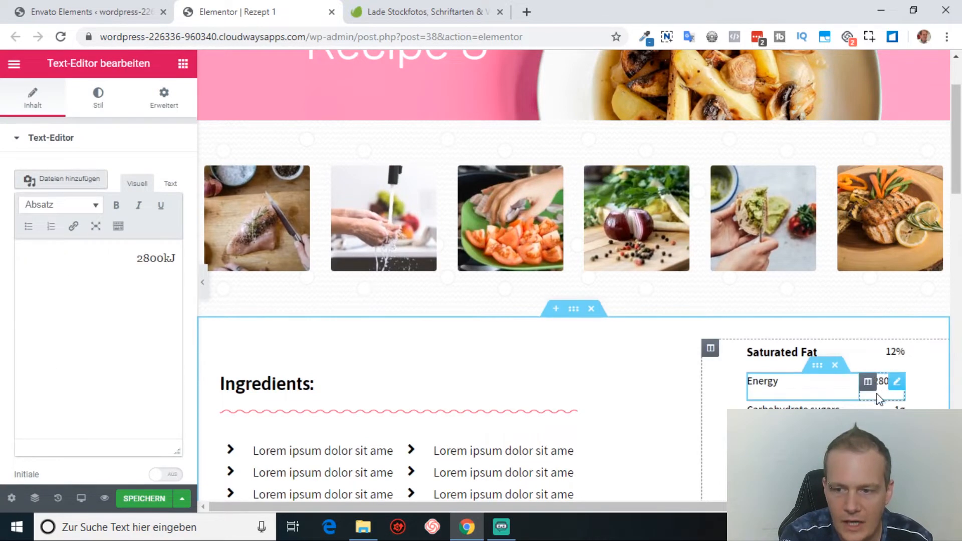
# Publish the Rezept 1 page and leave Elementor for the WordPress page editor.
pyautogui.click(148, 499)
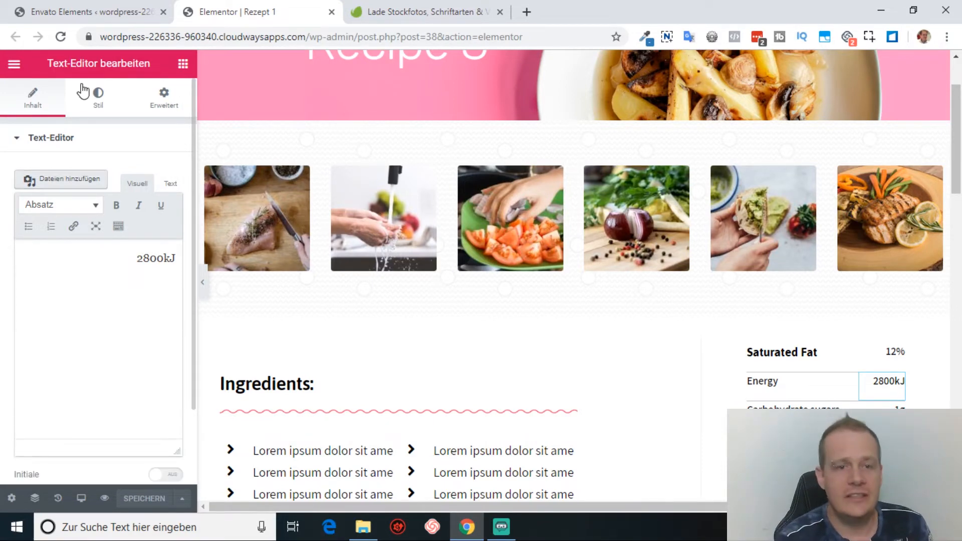
pyautogui.click(14, 65)
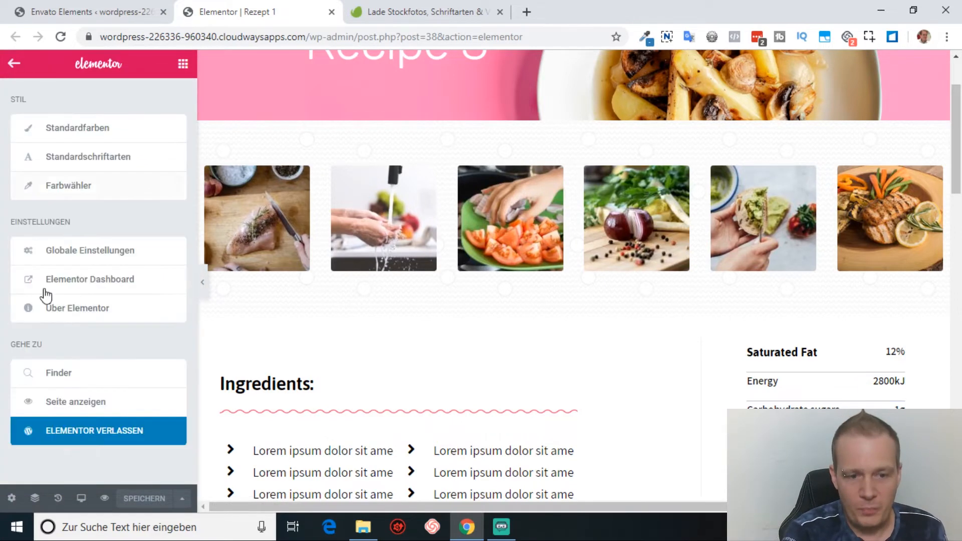
pyautogui.click(95, 430)
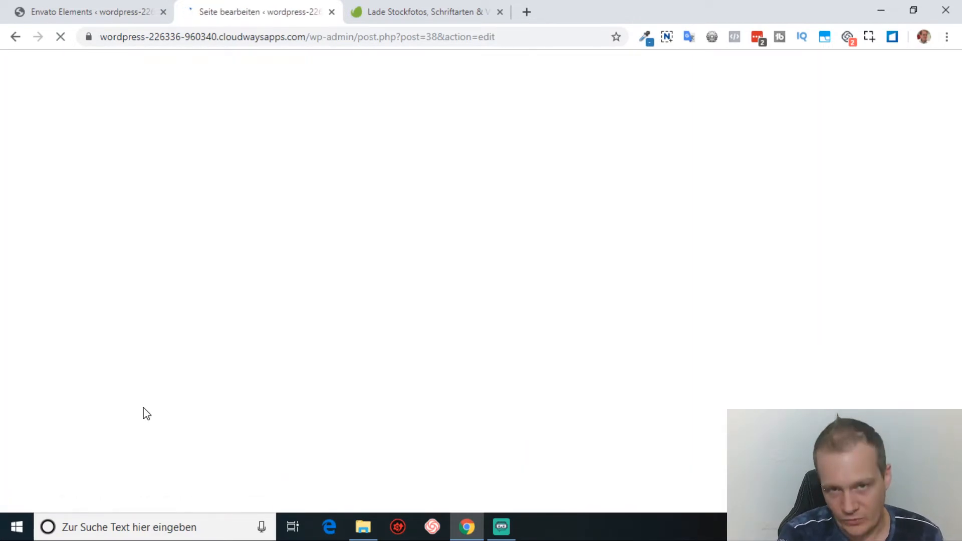
# Open the Photos section of Envato Elements in WordPress and look through the stock photos offered there.
pyautogui.moveTo(45, 149)
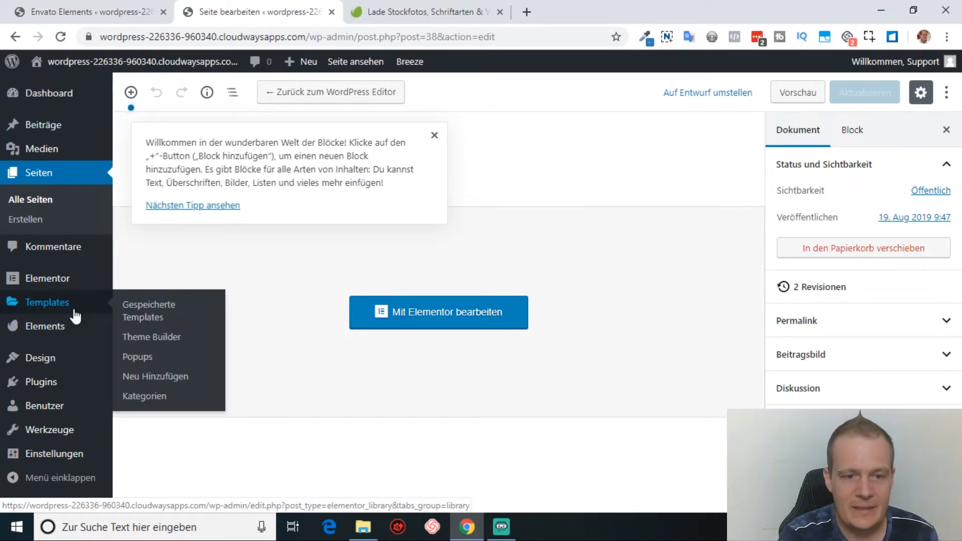
pyautogui.click(153, 329)
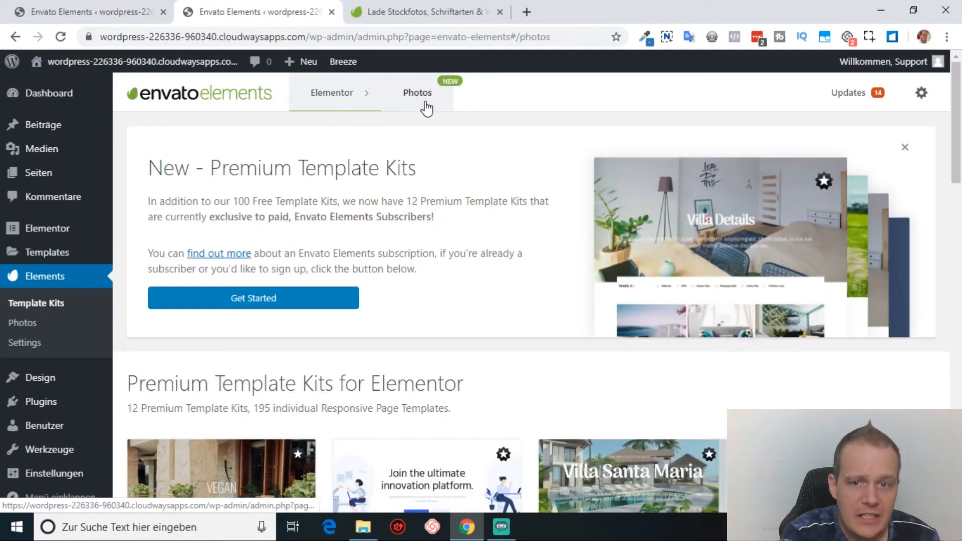
pyautogui.click(425, 103)
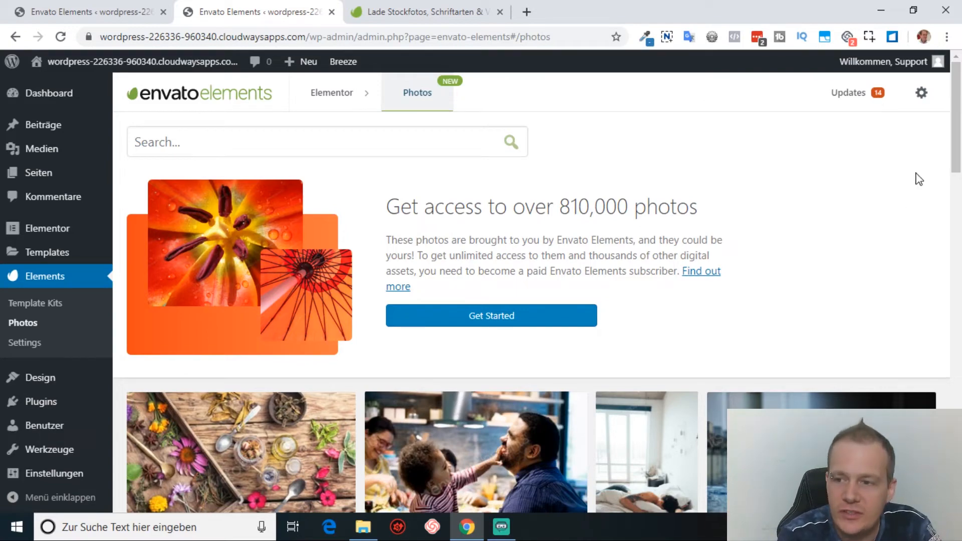
pyautogui.scroll(-4, 919, 179)
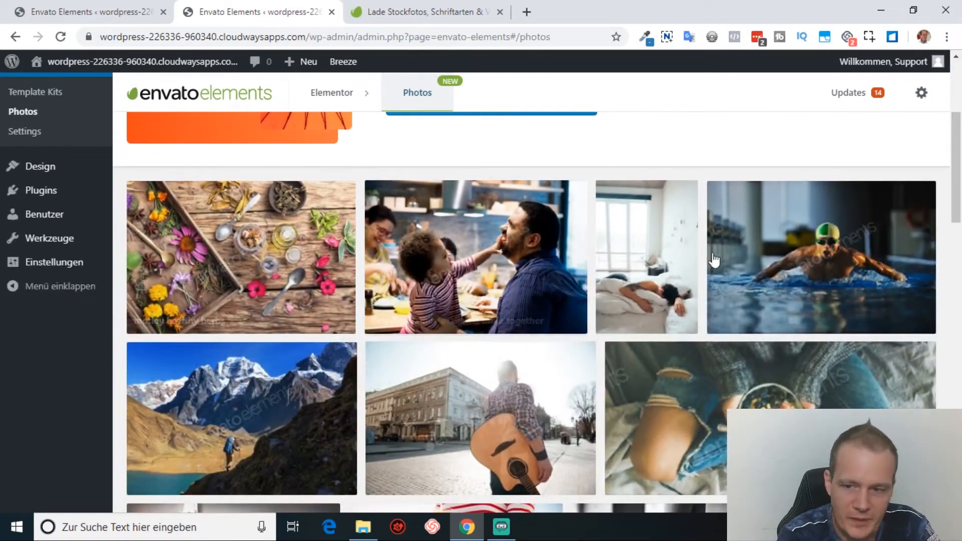
pyautogui.scroll(2, 960, 173)
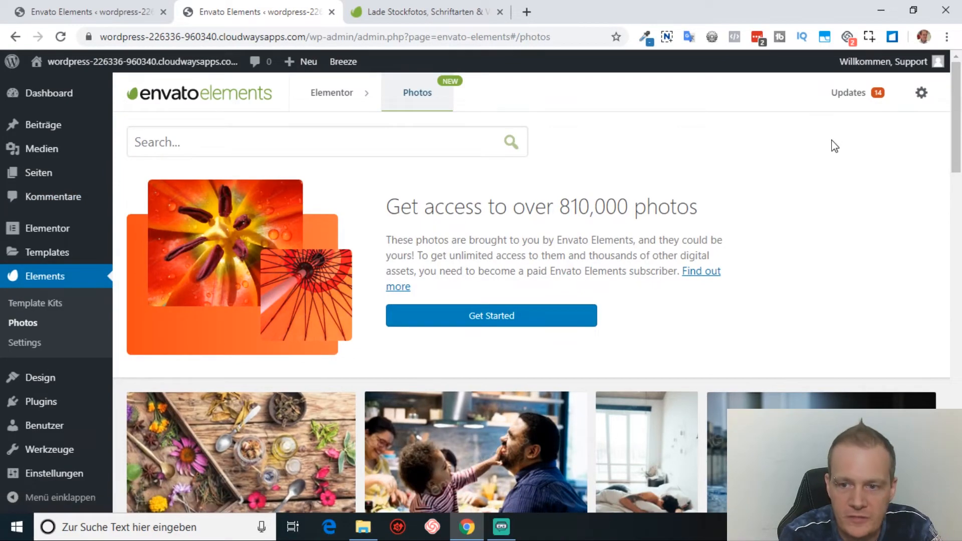
pyautogui.moveTo(955, 114); pyautogui.dragTo(945, 96)
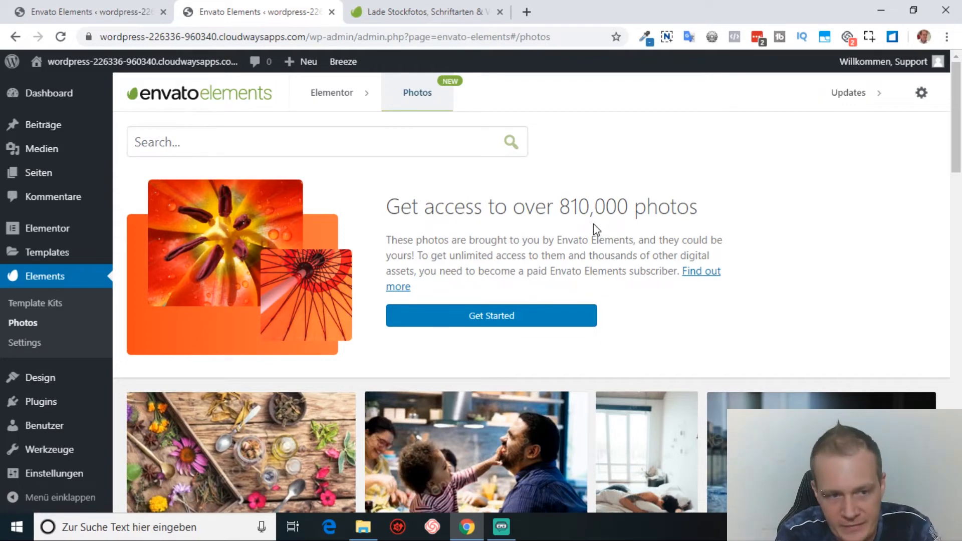
# Search the Envato stock photos for "fruit" and browse through the matching pictures.
pyautogui.click(381, 132)
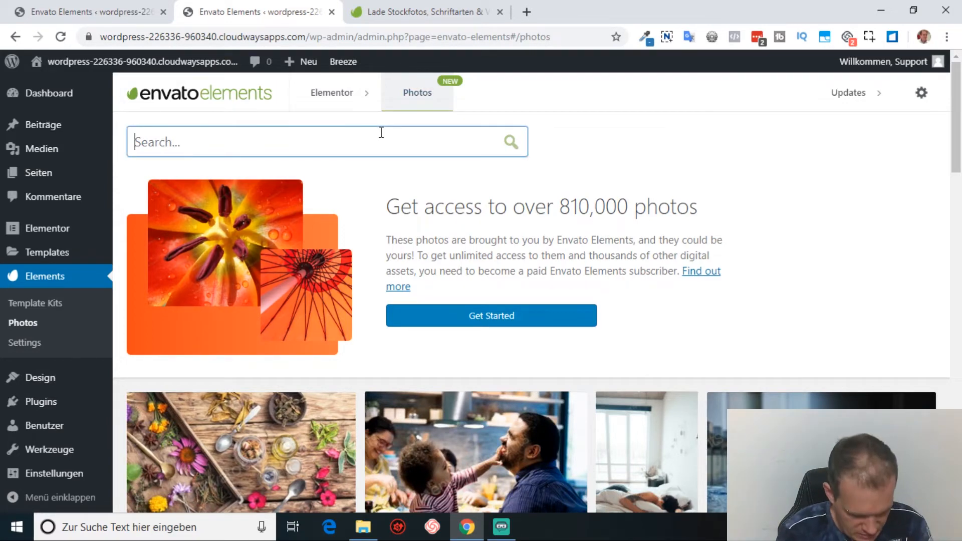
pyautogui.write('f')
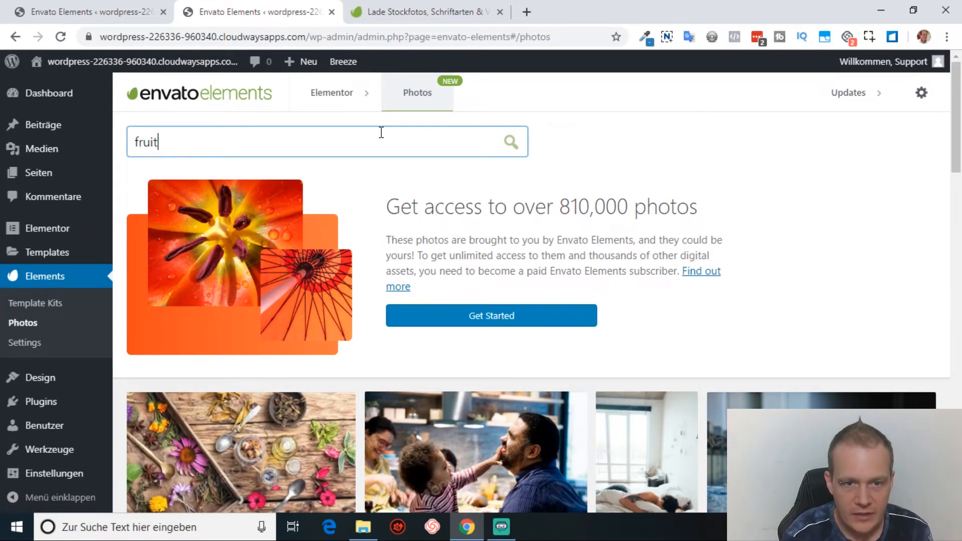
pyautogui.write('ruit')
pyautogui.press('Return')
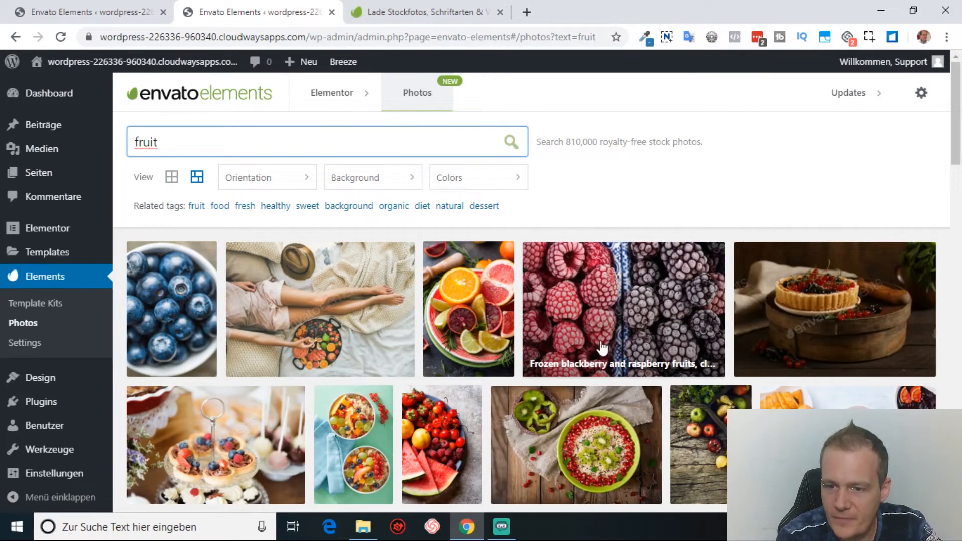
pyautogui.moveTo(956, 126); pyautogui.dragTo(954, 301)
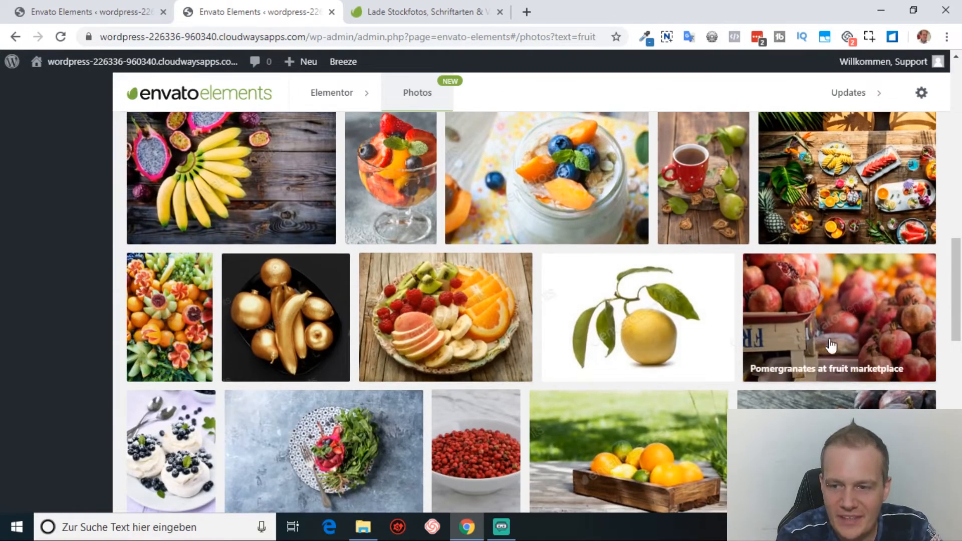
pyautogui.moveTo(954, 311); pyautogui.dragTo(958, 77)
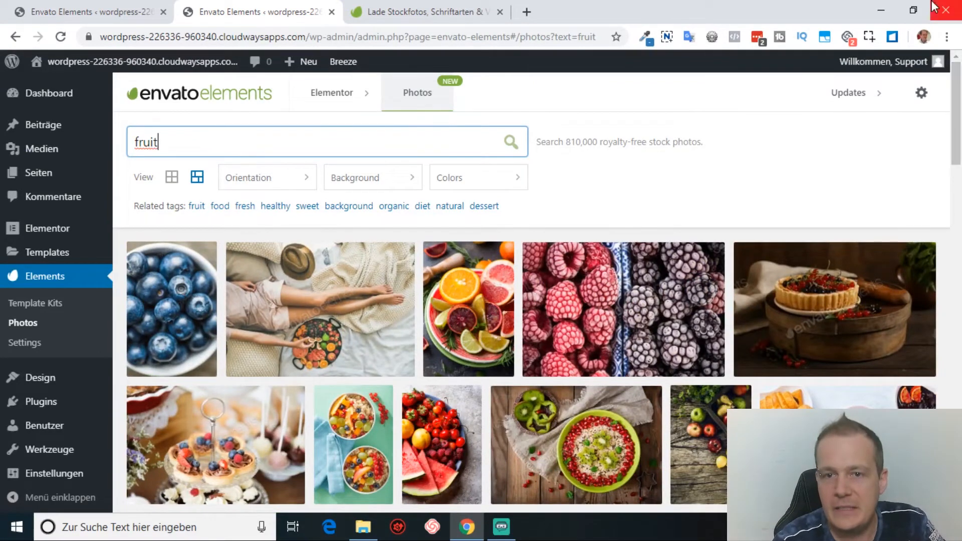
# Find the Envato Elements website through a Google search for "envato elements" in an incognito window and accept its cookie notice.
pyautogui.click(947, 38)
pyautogui.click(795, 118)
pyautogui.write('env')
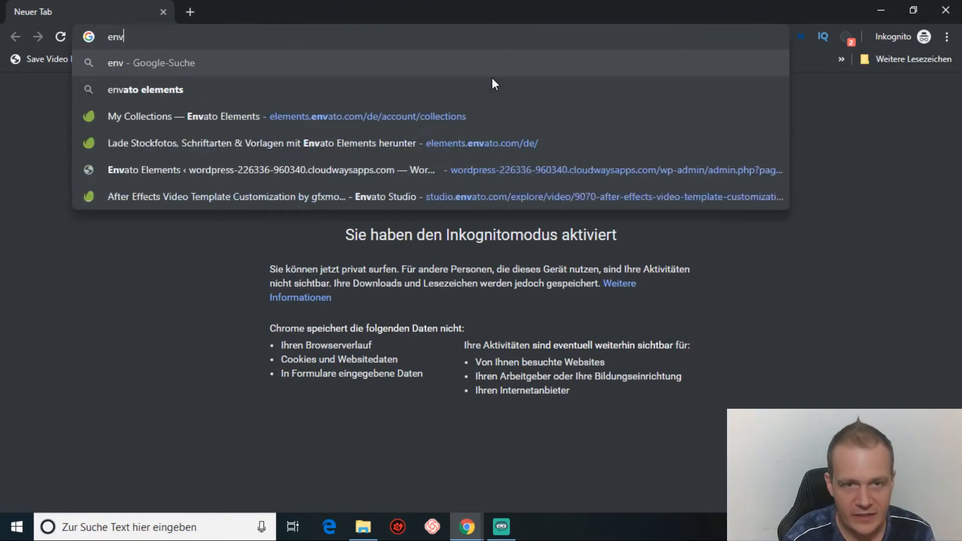
pyautogui.write('ato elements')
pyautogui.press('Return')
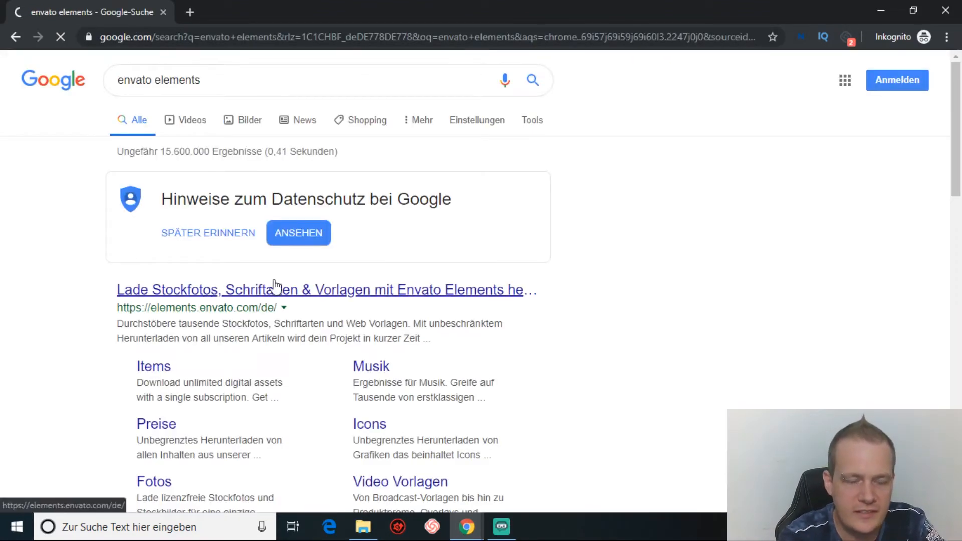
pyautogui.click(230, 294)
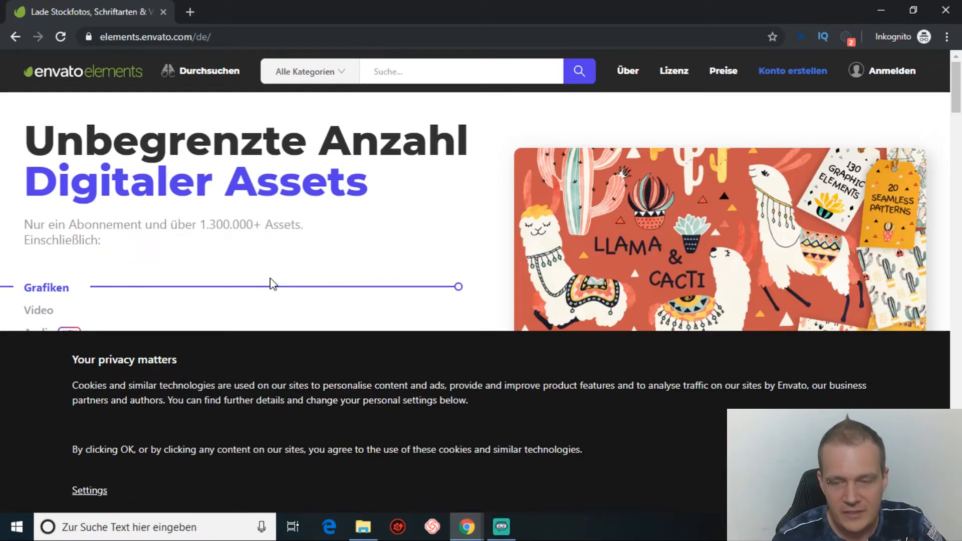
pyautogui.click(847, 491)
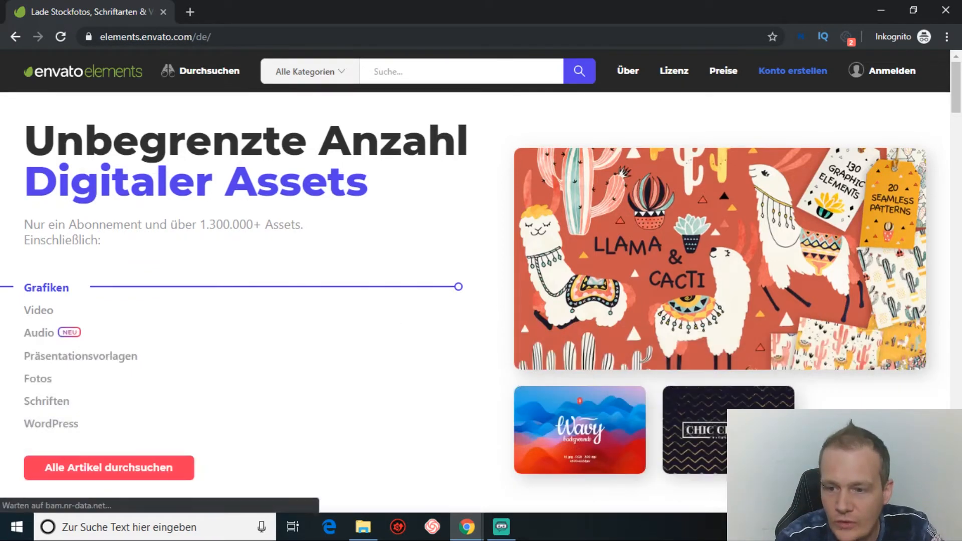
# Review the Envato Elements subscription pricing and features, and open the registration form for a new account.
pyautogui.click(715, 81)
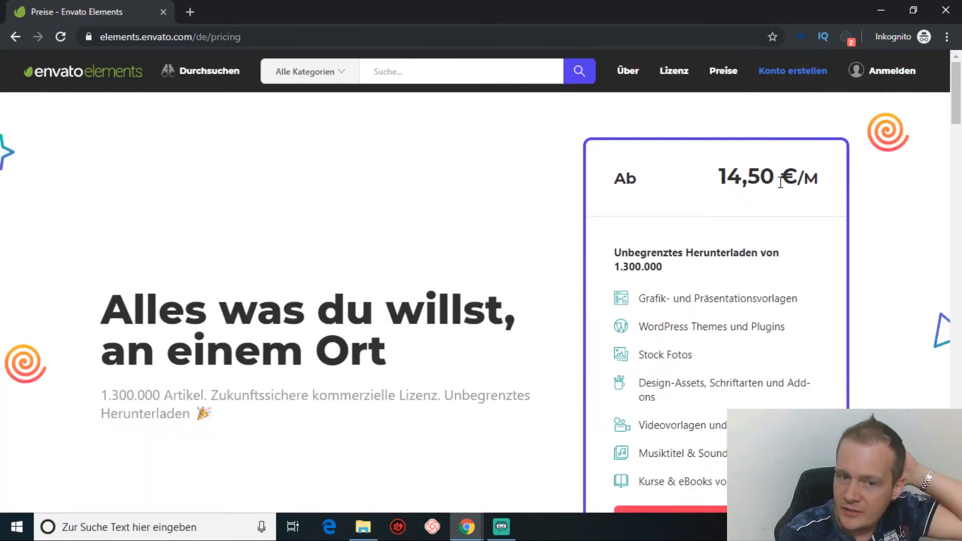
pyautogui.scroll(-5, 954, 133)
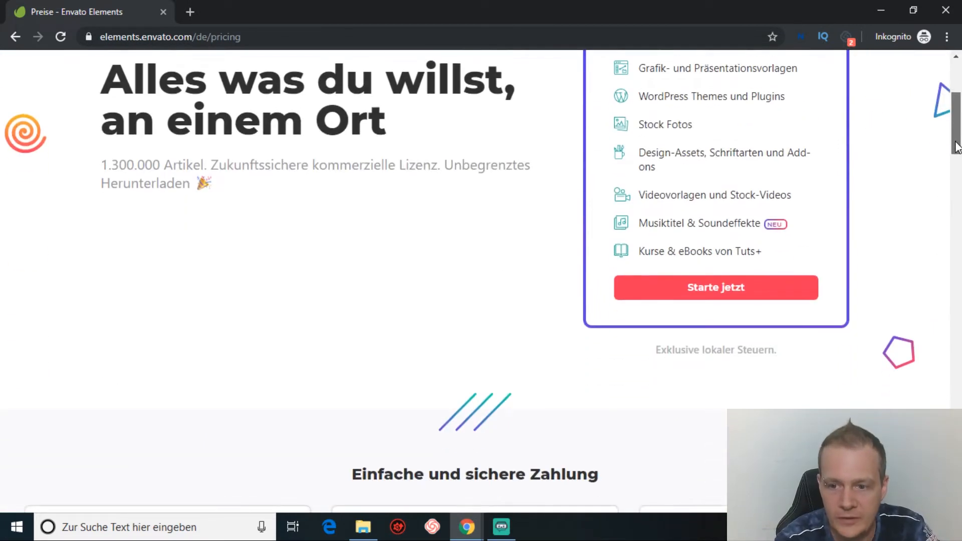
pyautogui.click(718, 289)
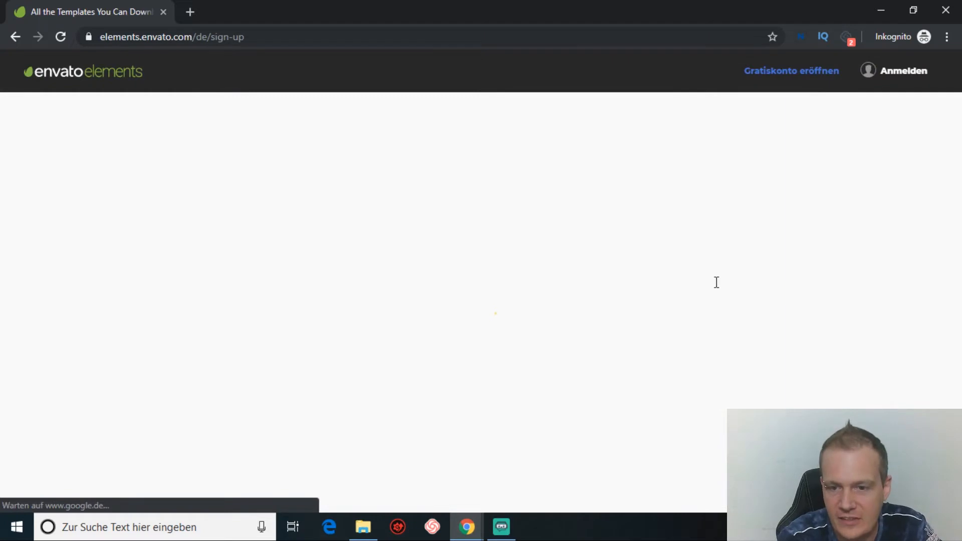
pyautogui.scroll(-2, 936, 141)
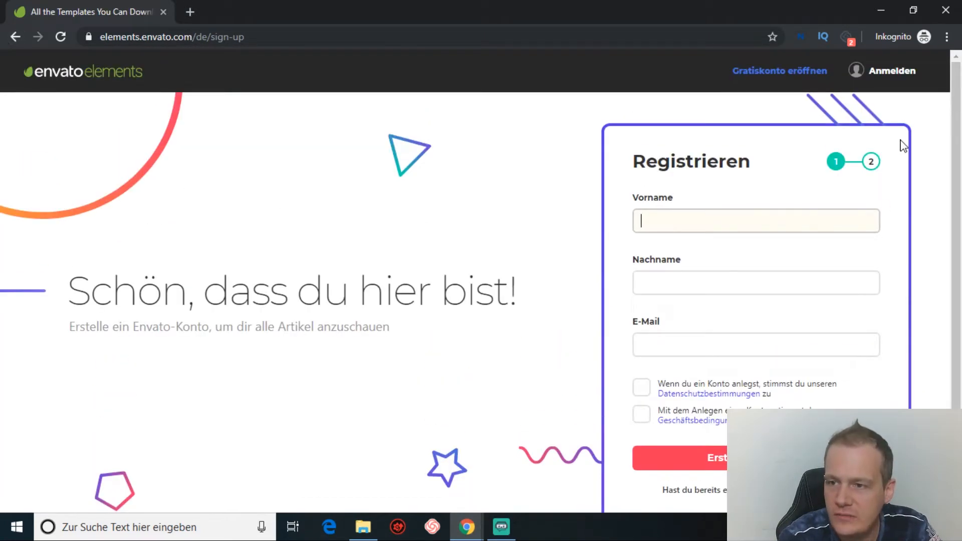
# Look over the Envato Elements registration form, reload it and open the sign-in page for existing accounts.
pyautogui.scroll(-2, 885, 161)
pyautogui.scroll(2, 309, 300)
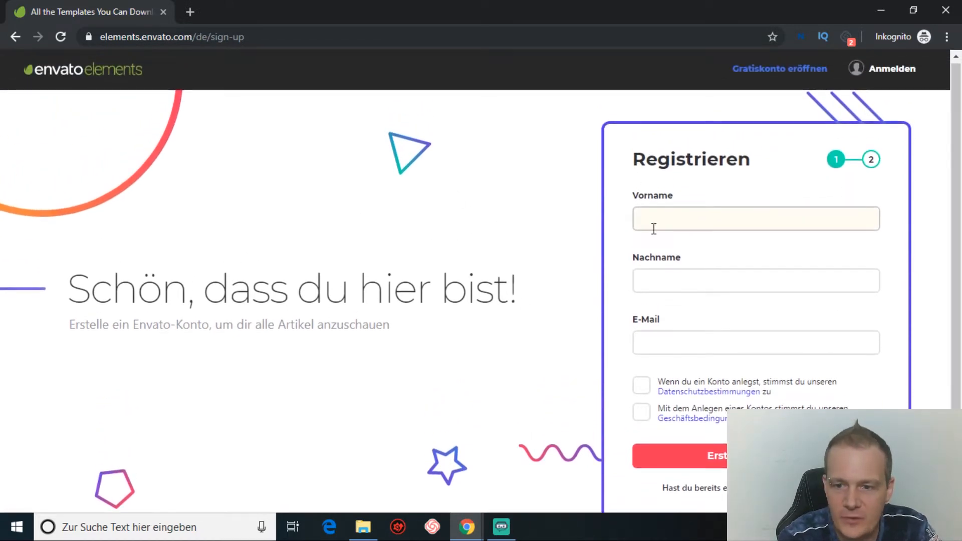
pyautogui.click(36, 38)
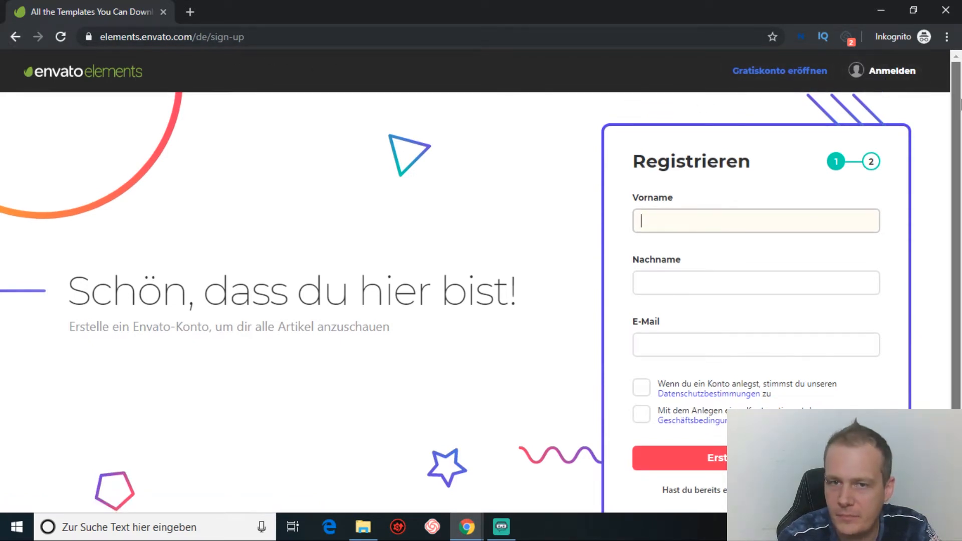
pyautogui.click(62, 36)
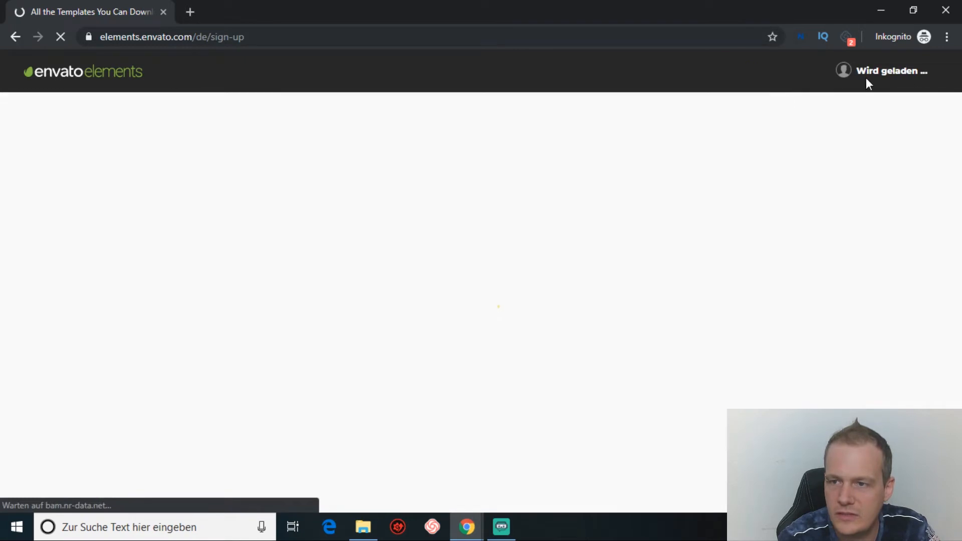
pyautogui.click(890, 70)
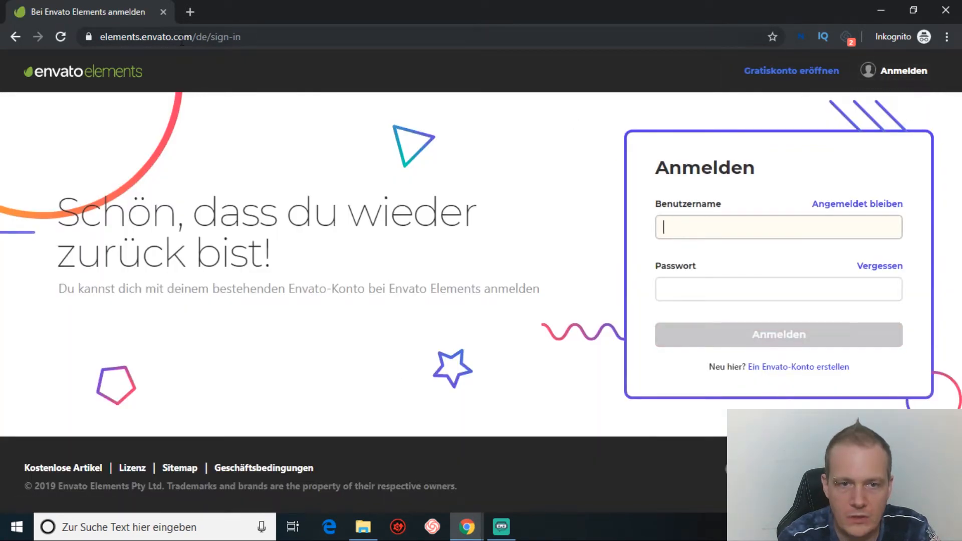
# Return to elements.envato.com, review the subscription pricing page and close the incognito window.
pyautogui.moveTo(194, 38); pyautogui.dragTo(307, 37)
pyautogui.press('BackSpace')
pyautogui.press('Return')
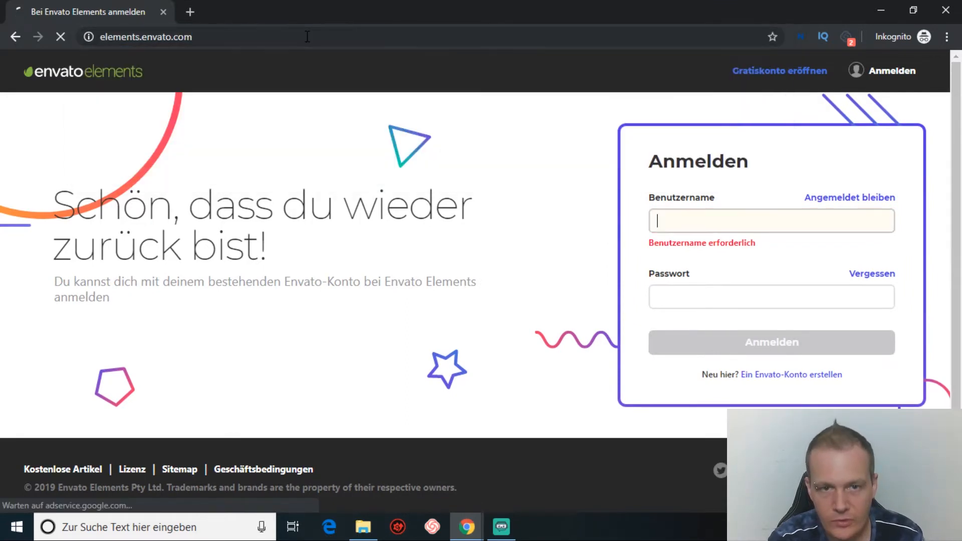
pyautogui.click(727, 76)
pyautogui.moveTo(956, 102); pyautogui.dragTo(954, 408)
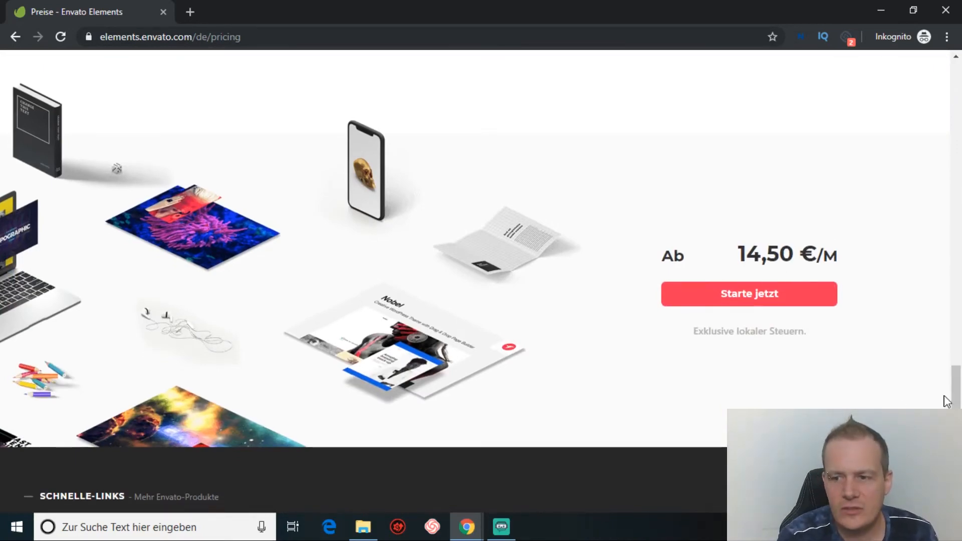
pyautogui.moveTo(957, 398); pyautogui.dragTo(927, 73)
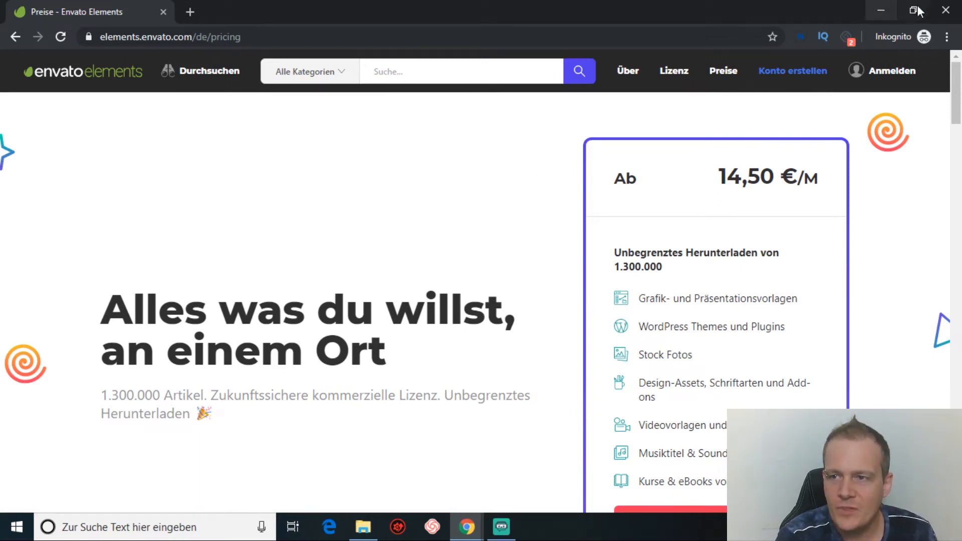
pyautogui.click(945, 11)
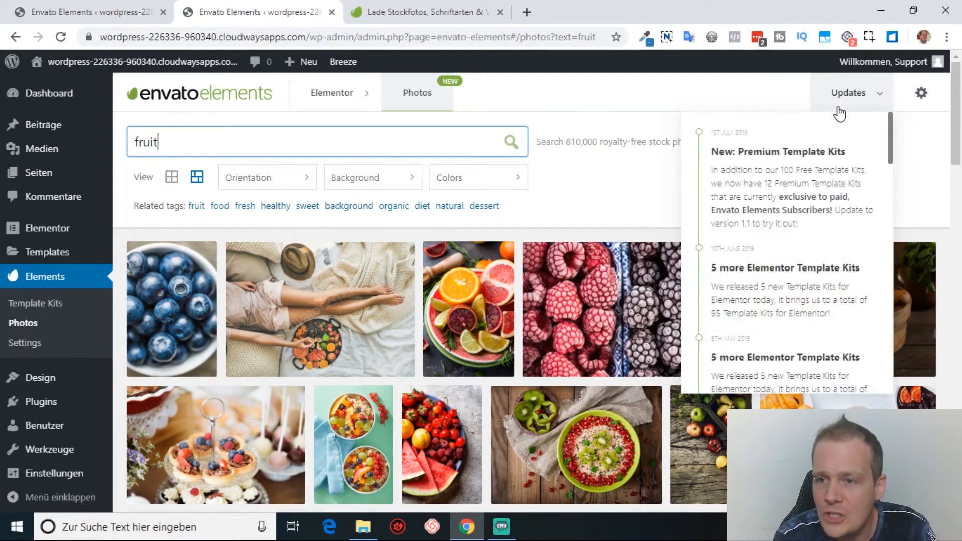
# Request a license code from the Envato Elements plugin settings in WordPress, sign in to the Envato account and copy the generated token.
pyautogui.click(920, 94)
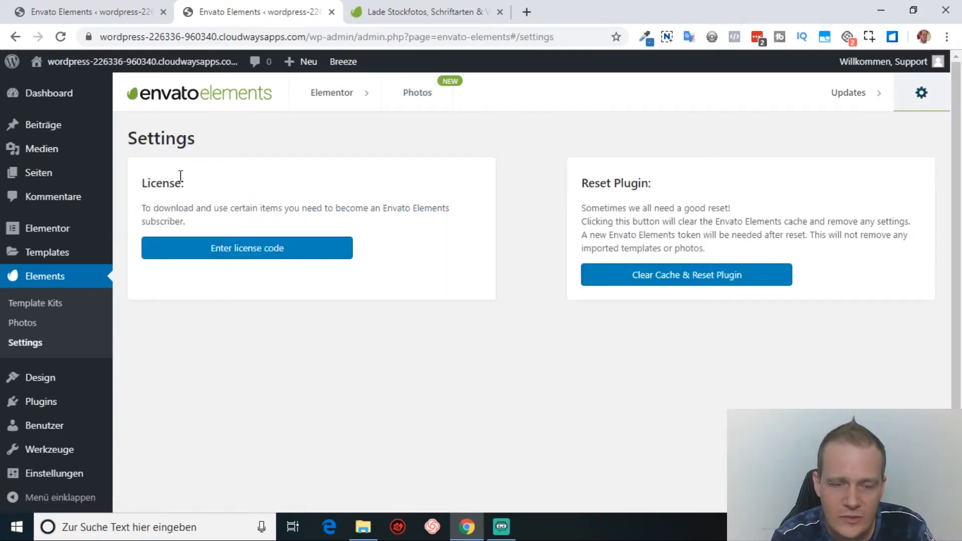
pyautogui.click(204, 259)
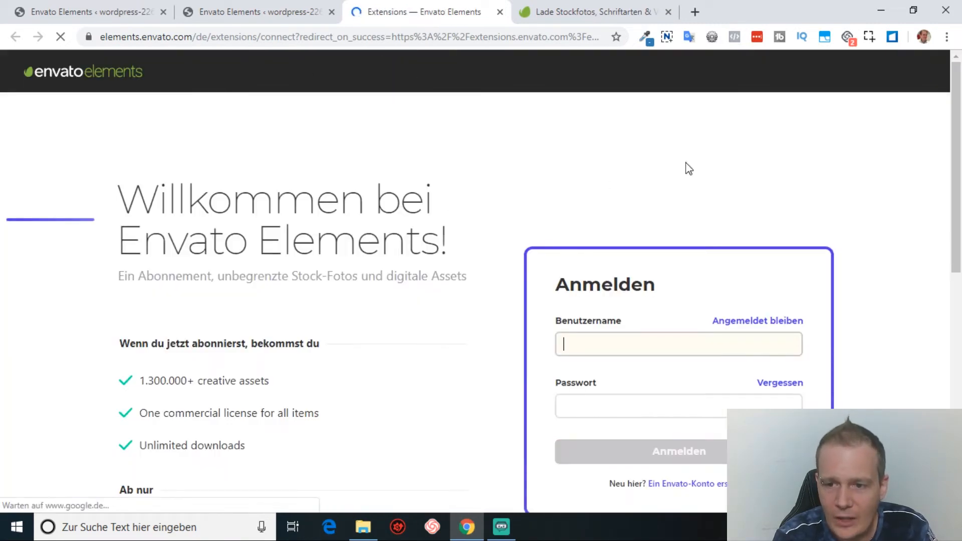
pyautogui.click(658, 453)
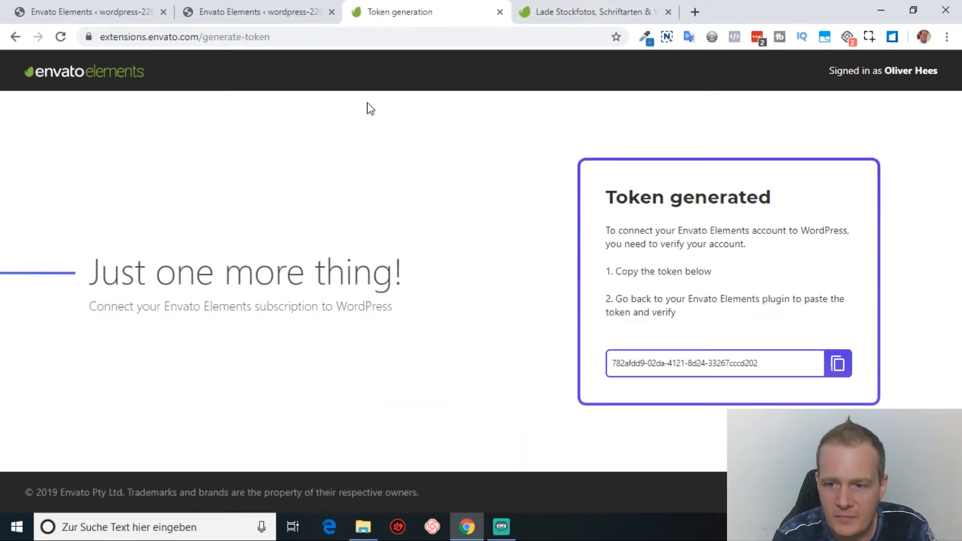
pyautogui.moveTo(611, 364); pyautogui.dragTo(822, 370)
pyautogui.click(830, 365)
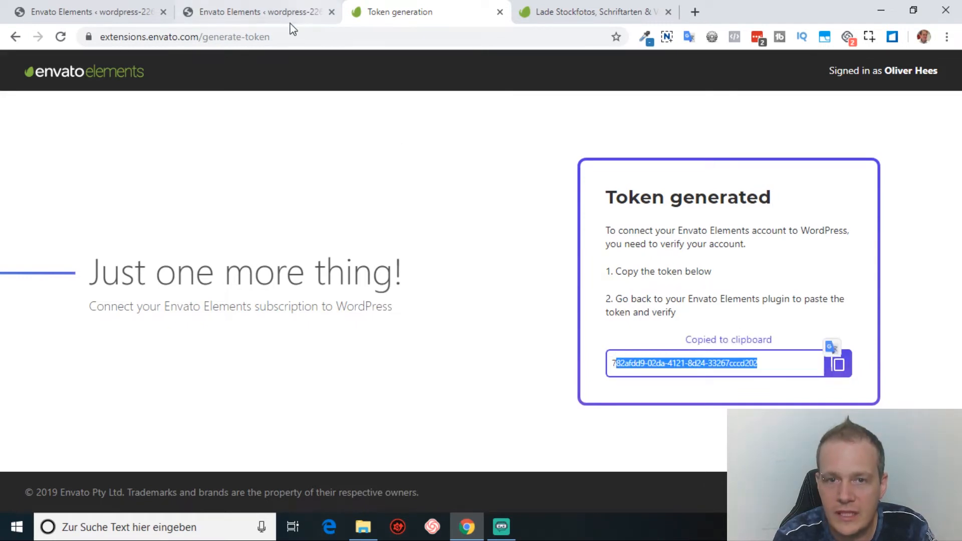
# Paste the Envato Elements token into the plugin's license dialog in WordPress and verify it to connect the subscription.
pyautogui.click(276, 10)
pyautogui.rightClick(406, 314)
pyautogui.click(465, 152)
pyautogui.click(610, 317)
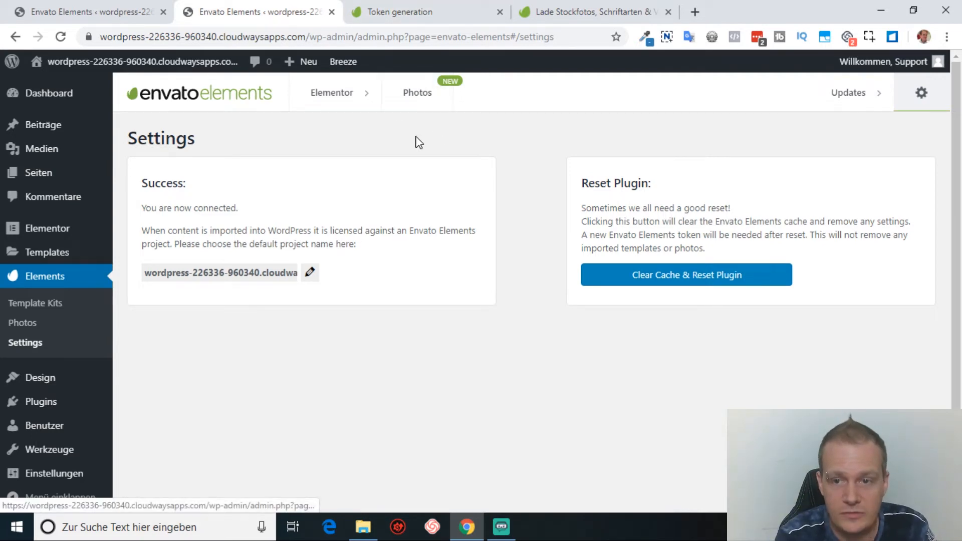
# Glance at the plugin's stock photos and open the Rezept 1 page from the page list for editing in Elementor.
pyautogui.click(427, 102)
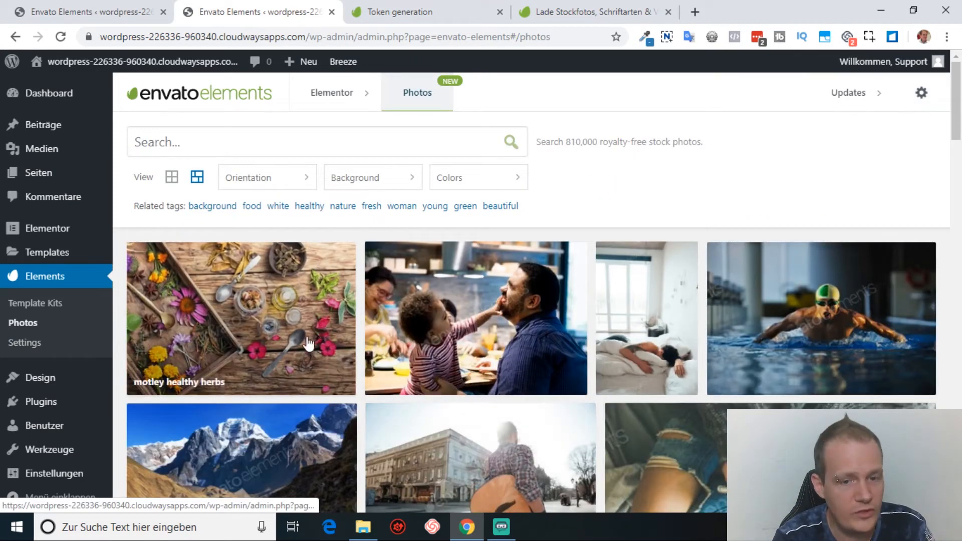
pyautogui.moveTo(55, 175)
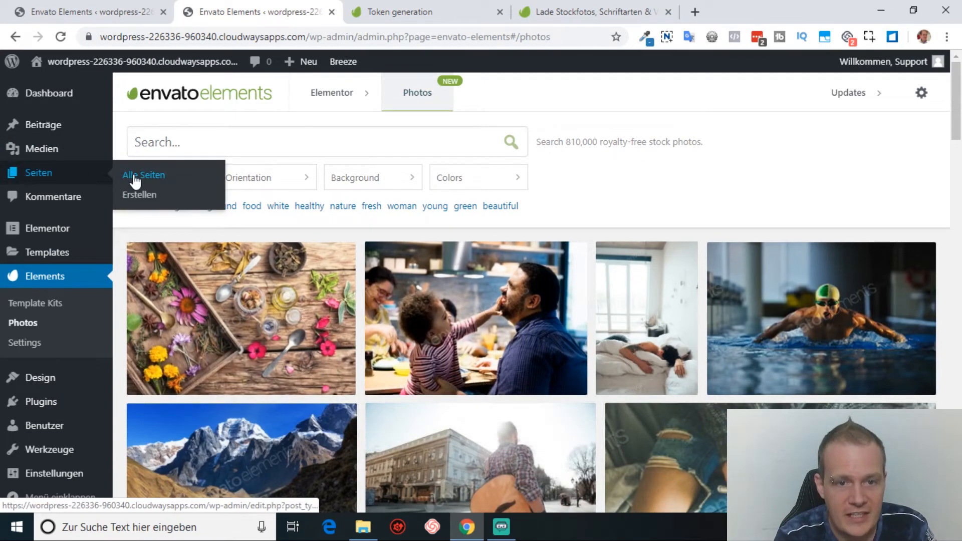
pyautogui.click(143, 178)
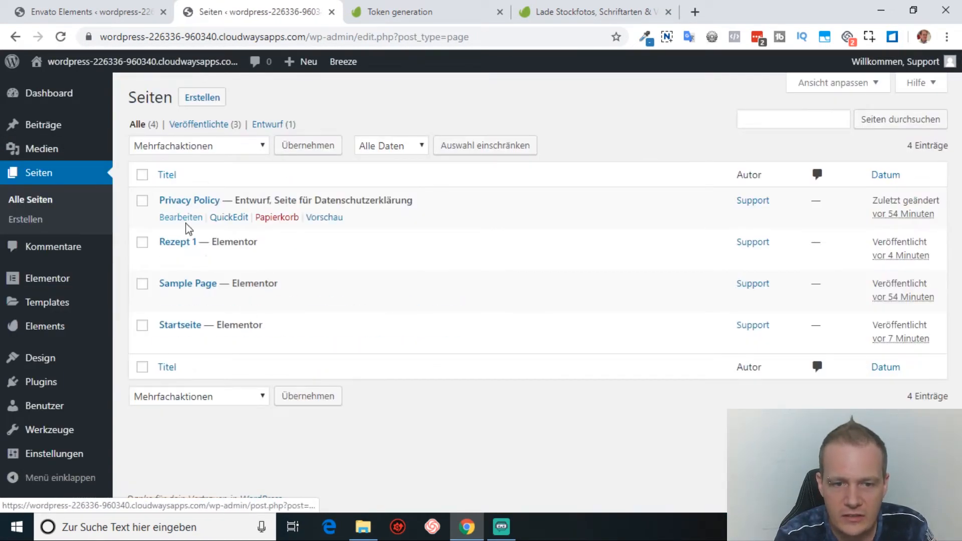
pyautogui.moveTo(304, 258)
pyautogui.click(384, 260)
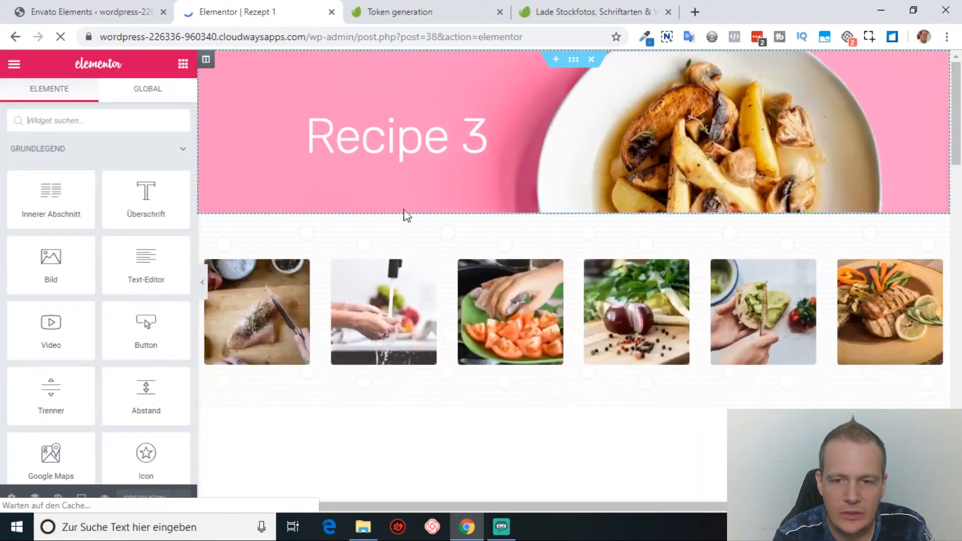
# Add an image (Bild) widget between the "Getting it done:" heading's wavy divider and the first paragraph.
pyautogui.moveTo(956, 144); pyautogui.dragTo(958, 228)
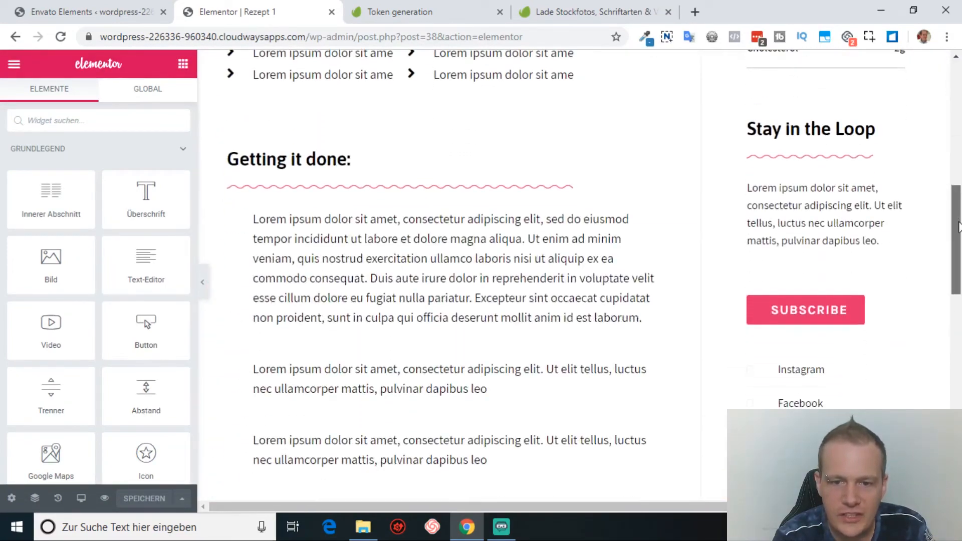
pyautogui.click(618, 236)
pyautogui.click(183, 64)
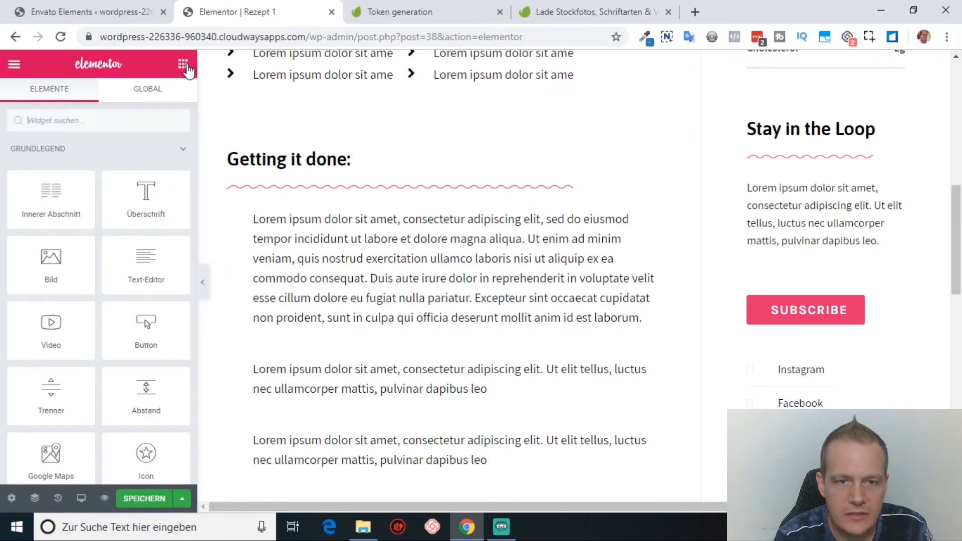
pyautogui.moveTo(75, 276); pyautogui.dragTo(312, 252)
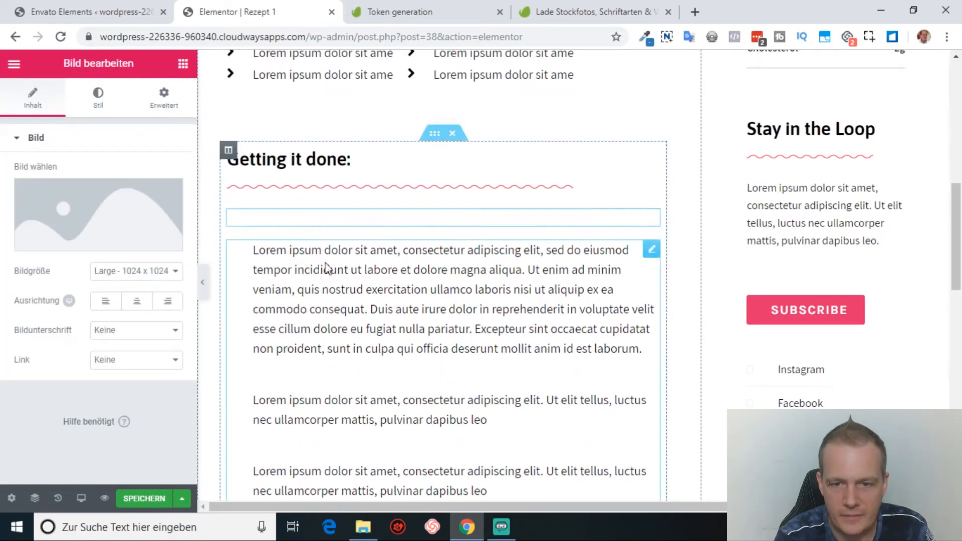
# Open the image widget's media picker, search Envato Elements for "fruit" and browse through the photos.
pyautogui.click(115, 226)
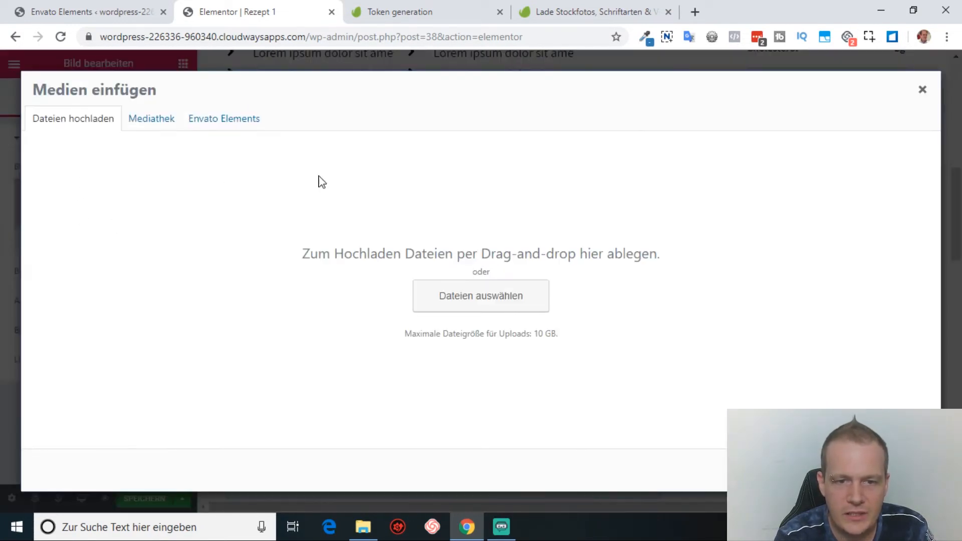
pyautogui.click(226, 126)
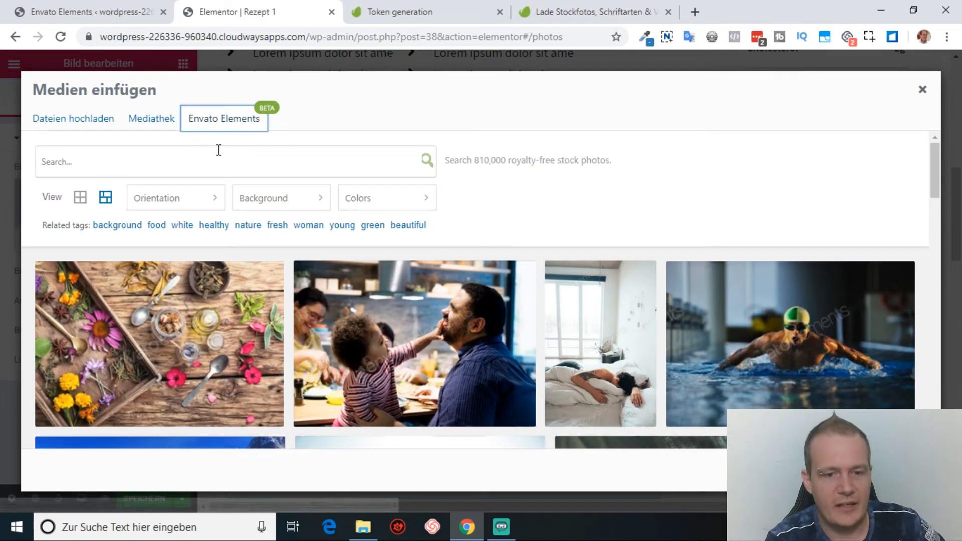
pyautogui.click(219, 166)
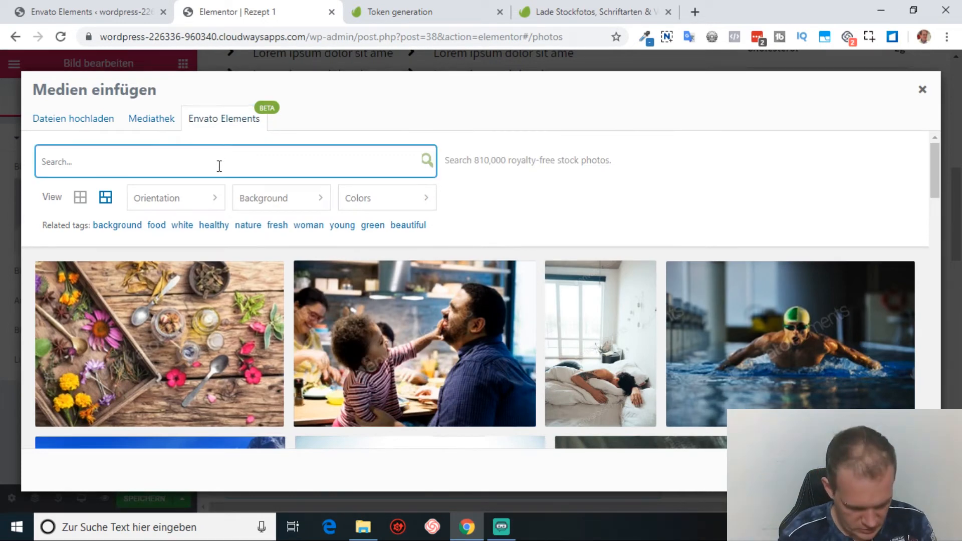
pyautogui.write('fruit')
pyautogui.press('Return')
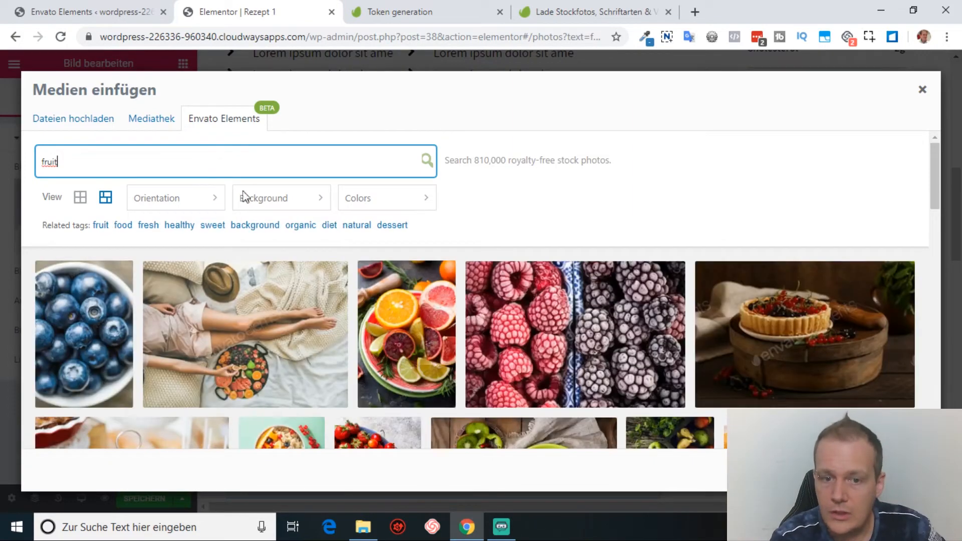
pyautogui.moveTo(936, 152); pyautogui.dragTo(918, 330)
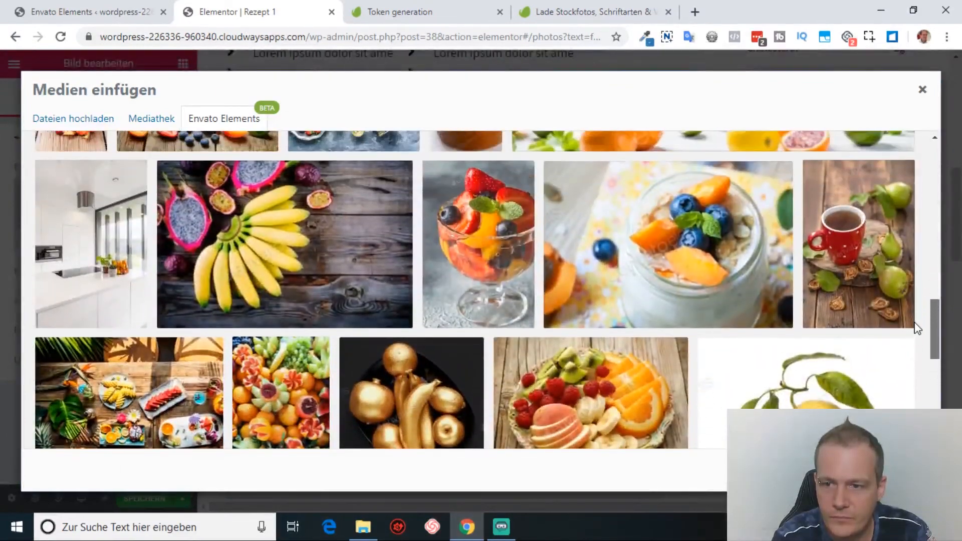
# License the "Yogurt with fruits." photo to the default project, insert it into the image widget and save the page.
pyautogui.click(712, 281)
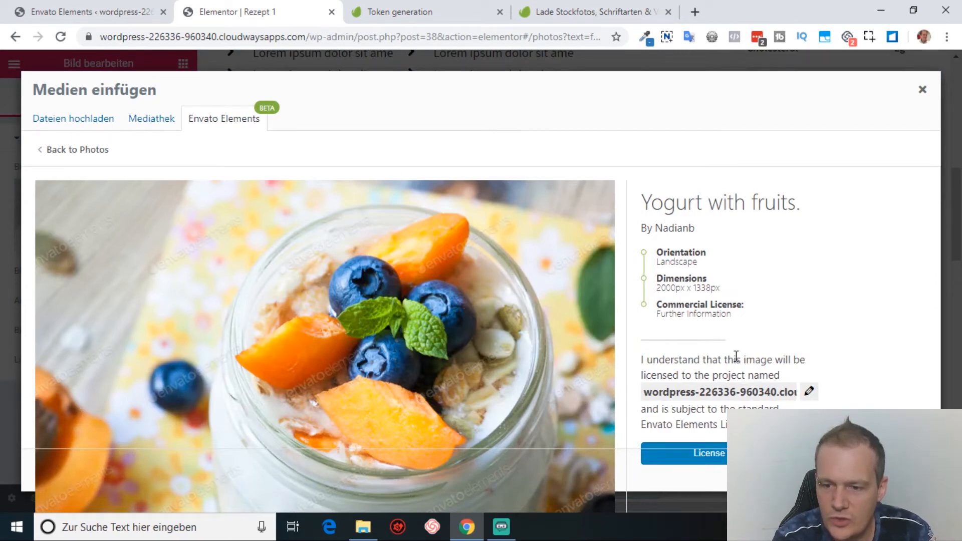
pyautogui.click(808, 393)
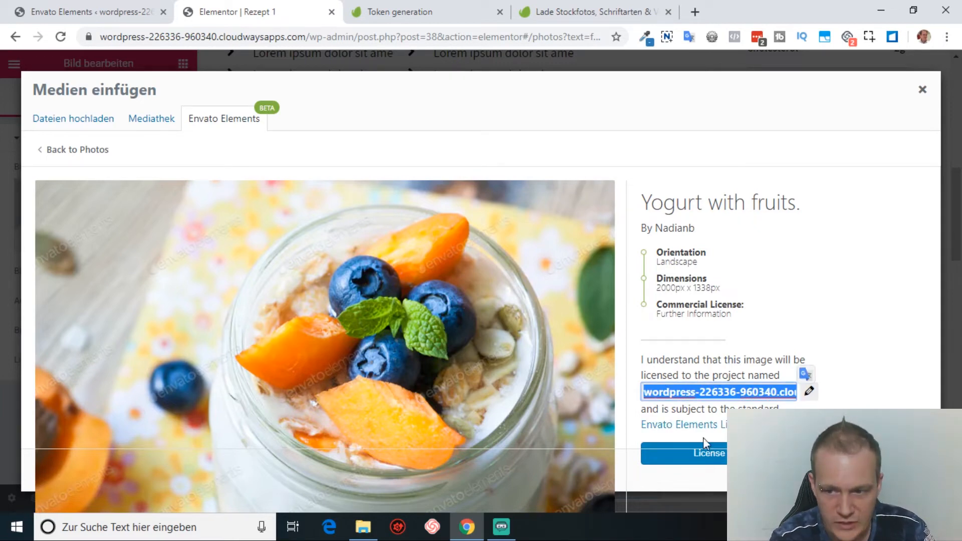
pyautogui.click(705, 451)
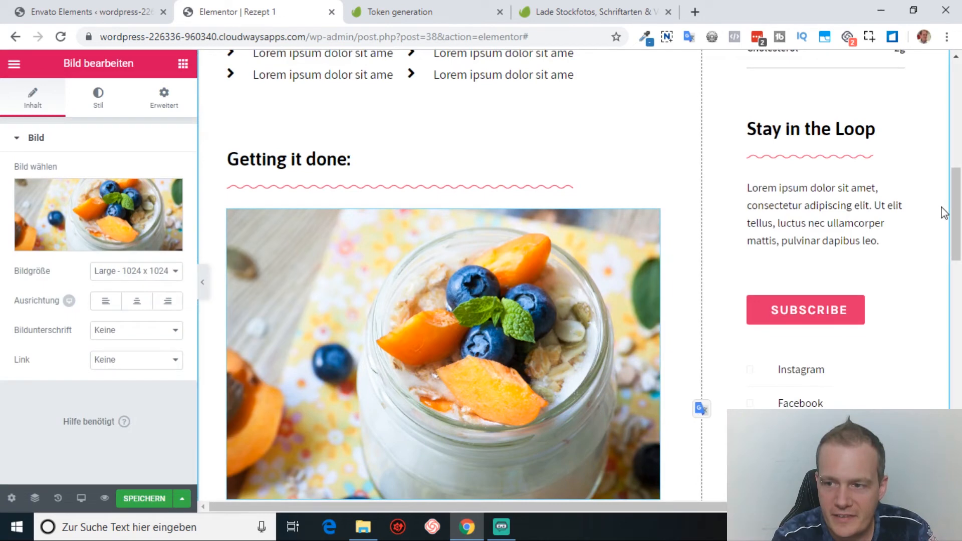
pyautogui.scroll(-3, 942, 211)
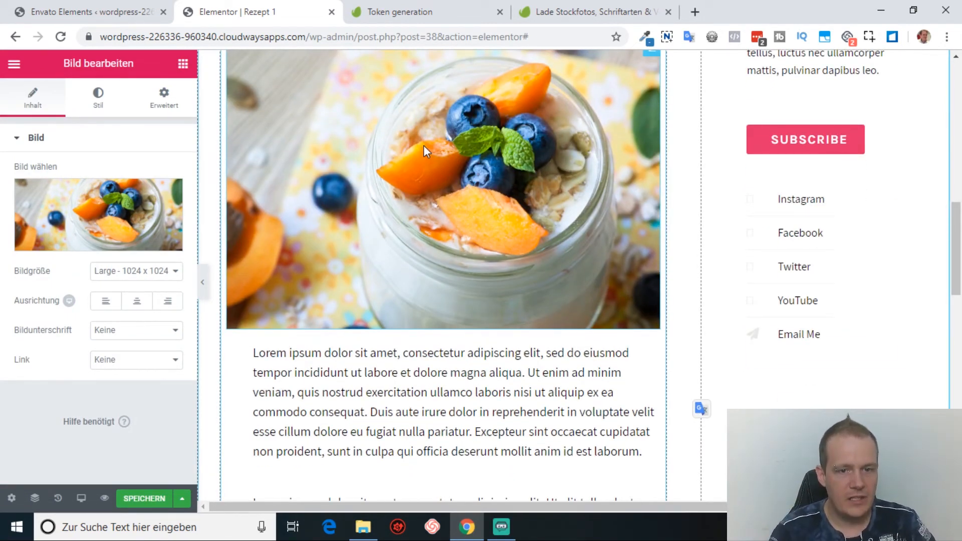
pyautogui.click(141, 498)
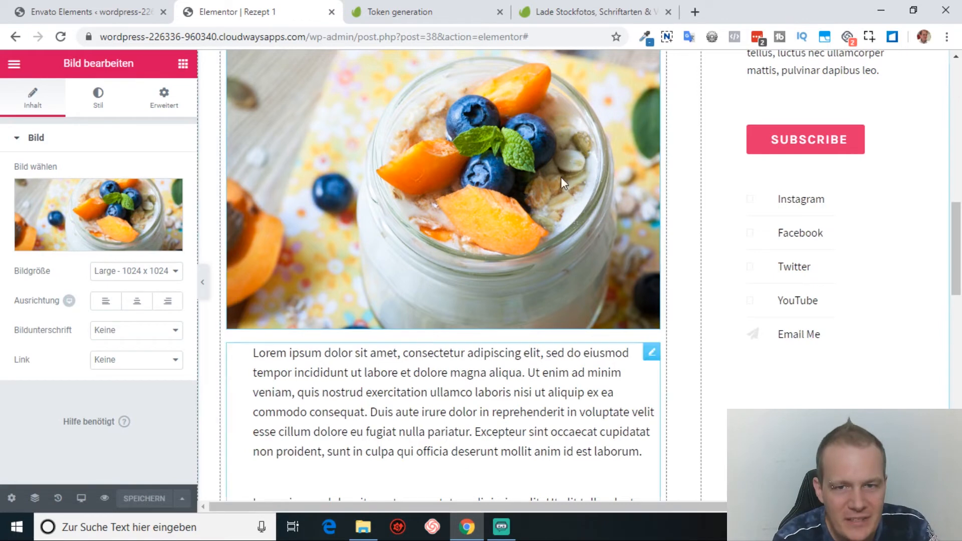
# Close the token page and look through the recommendations and categories on the Envato Elements home page.
pyautogui.click(500, 11)
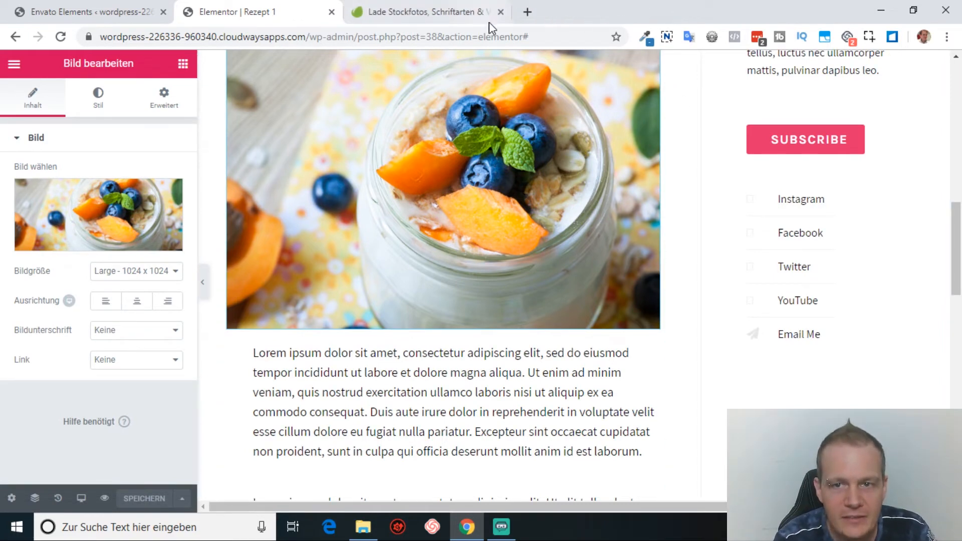
pyautogui.click(463, 6)
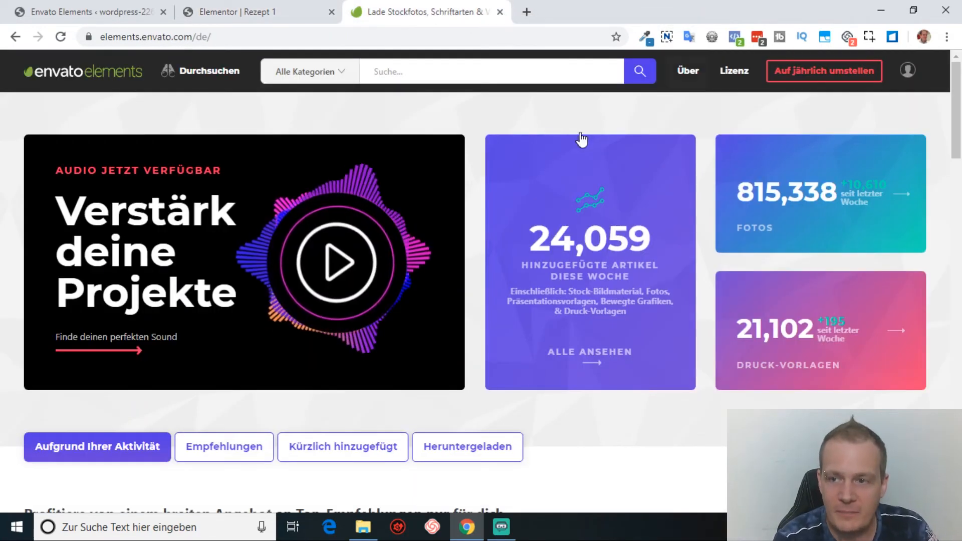
pyautogui.moveTo(951, 108); pyautogui.dragTo(939, 185)
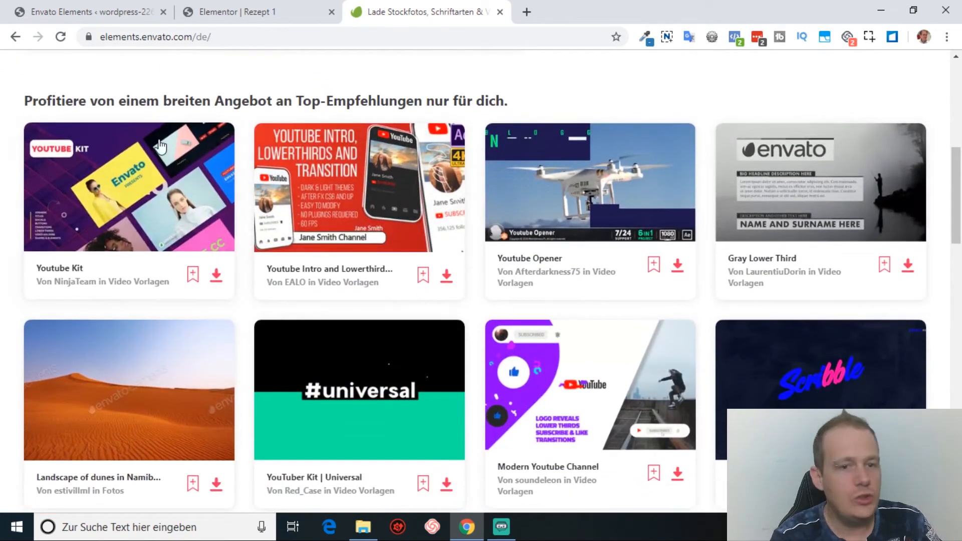
pyautogui.moveTo(953, 181); pyautogui.dragTo(955, 89)
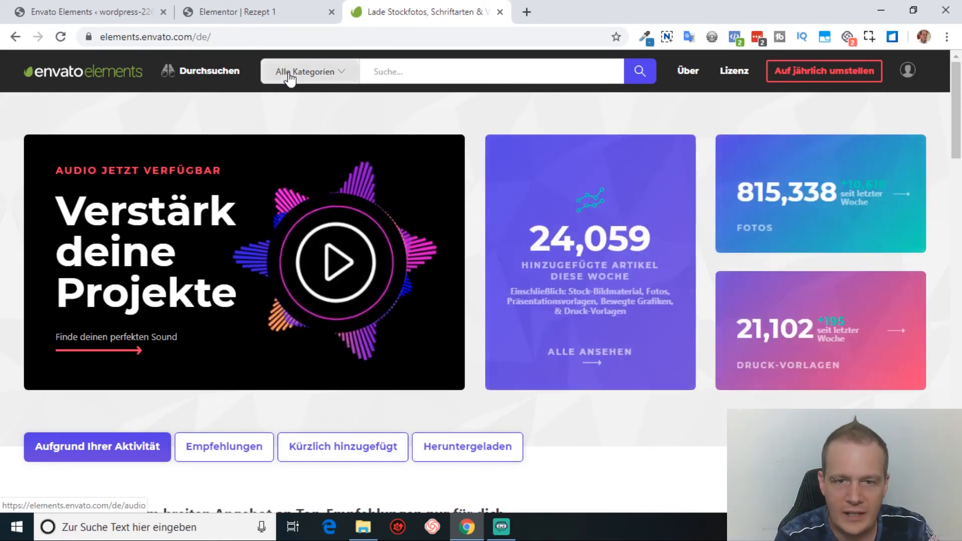
pyautogui.click(326, 74)
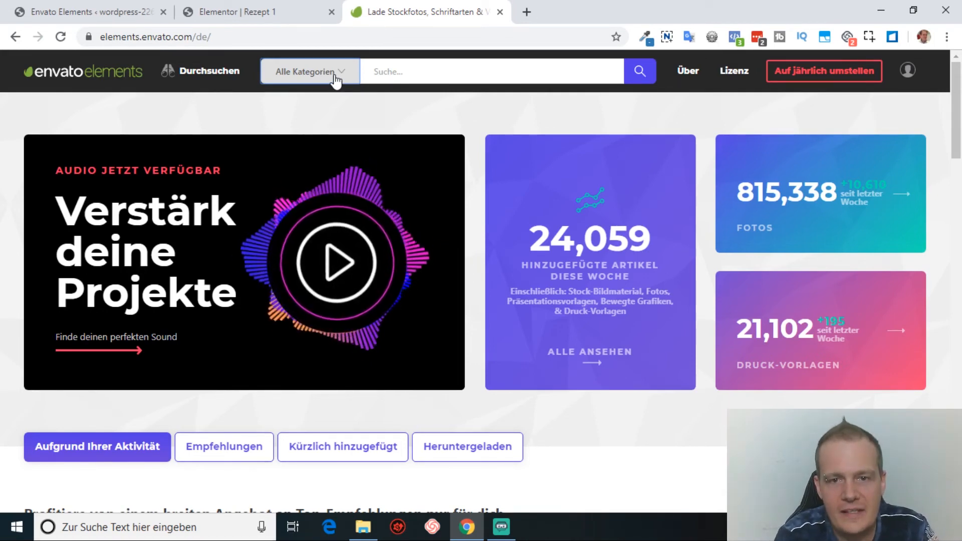
# Filter the Envato Elements catalogue to the Grafikvorlagen category, browse its results and open the PARROT3 logo template.
pyautogui.click(335, 78)
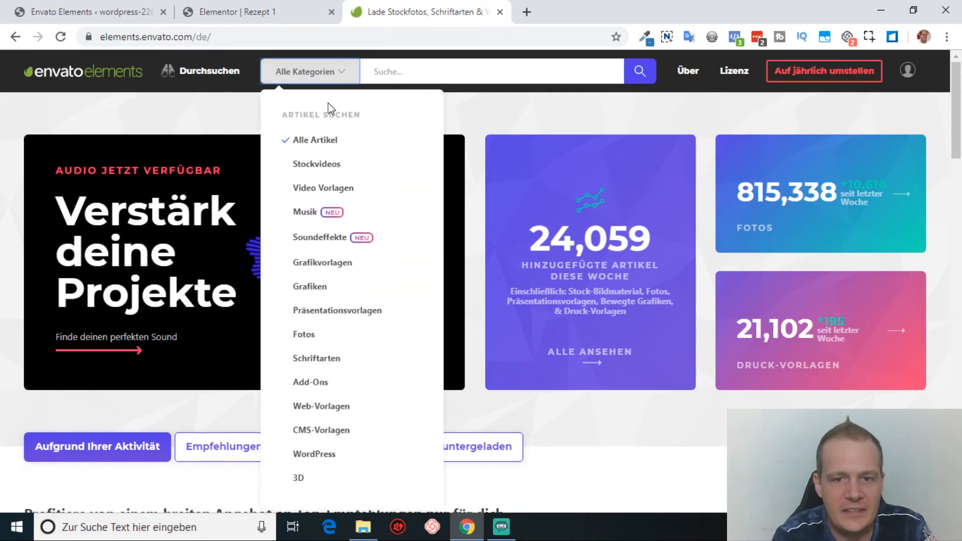
pyautogui.click(322, 263)
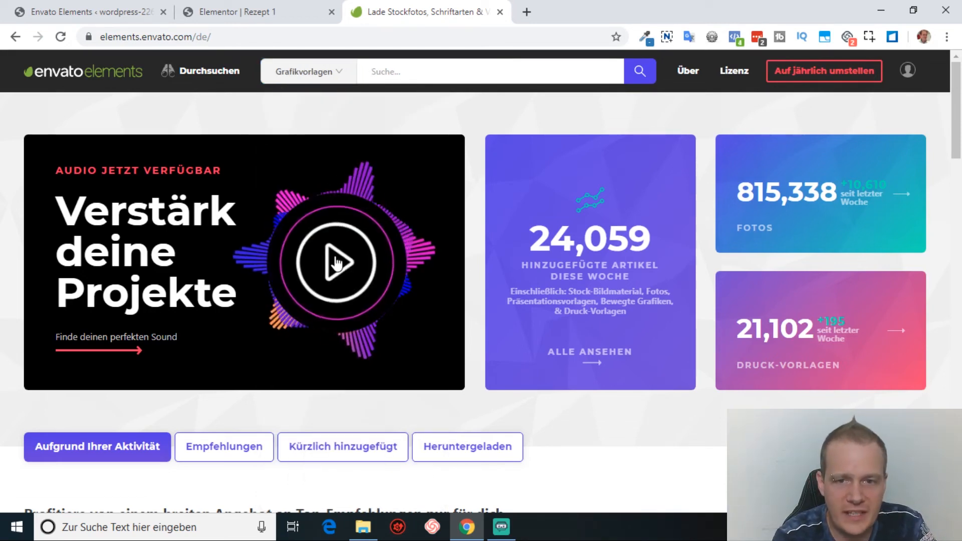
pyautogui.click(645, 71)
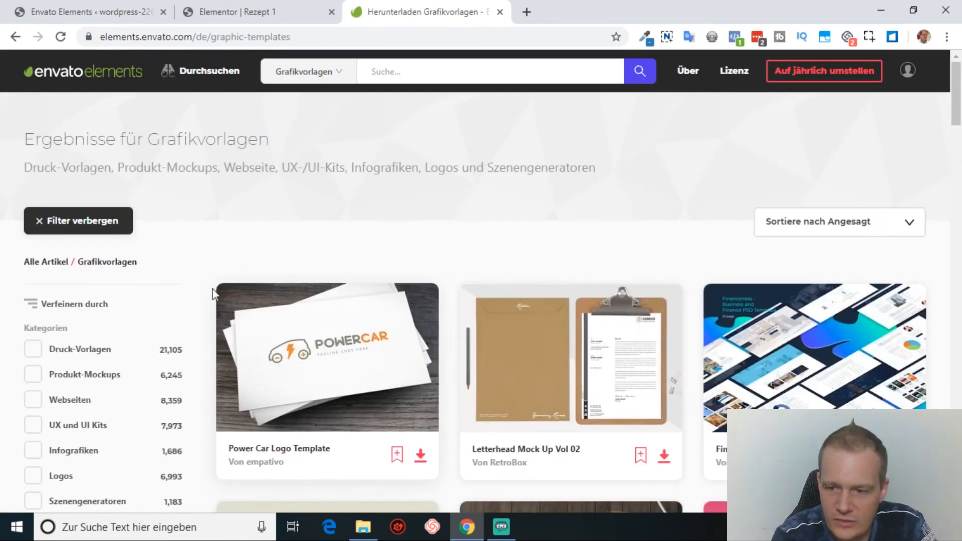
pyautogui.moveTo(956, 112); pyautogui.dragTo(948, 260)
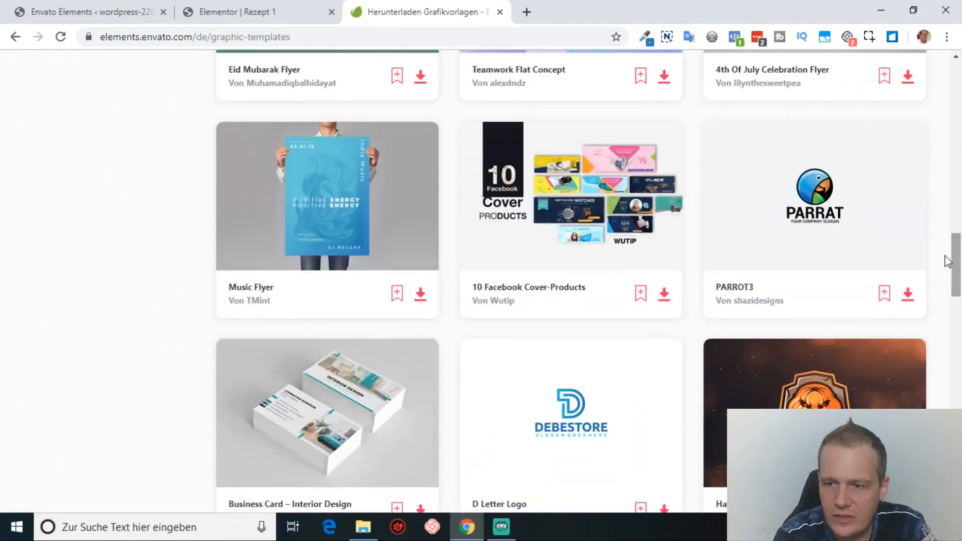
pyautogui.click(798, 229)
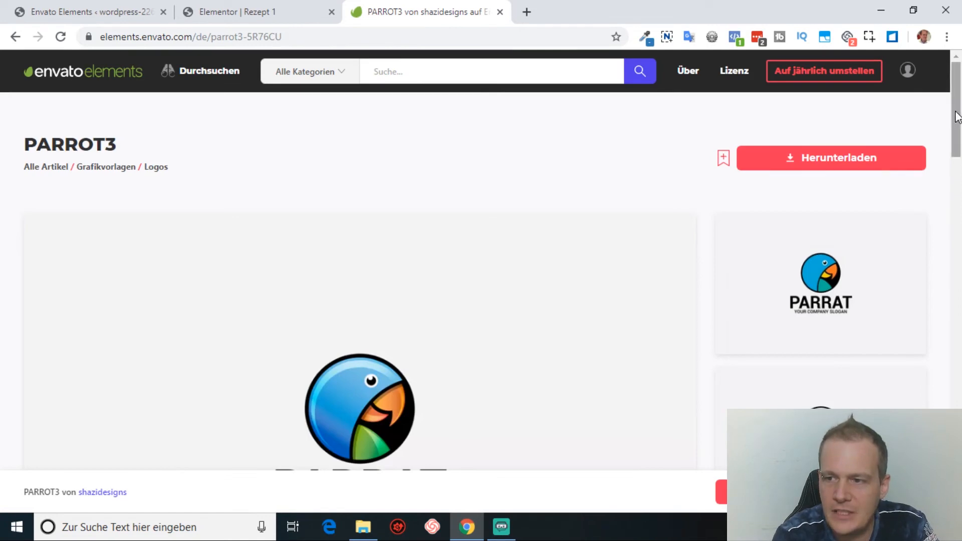
# Open the download dialog of the PARROT3 logo, review its project licensing options and close it without downloading.
pyautogui.scroll(-1, 948, 137)
pyautogui.scroll(1, 927, 135)
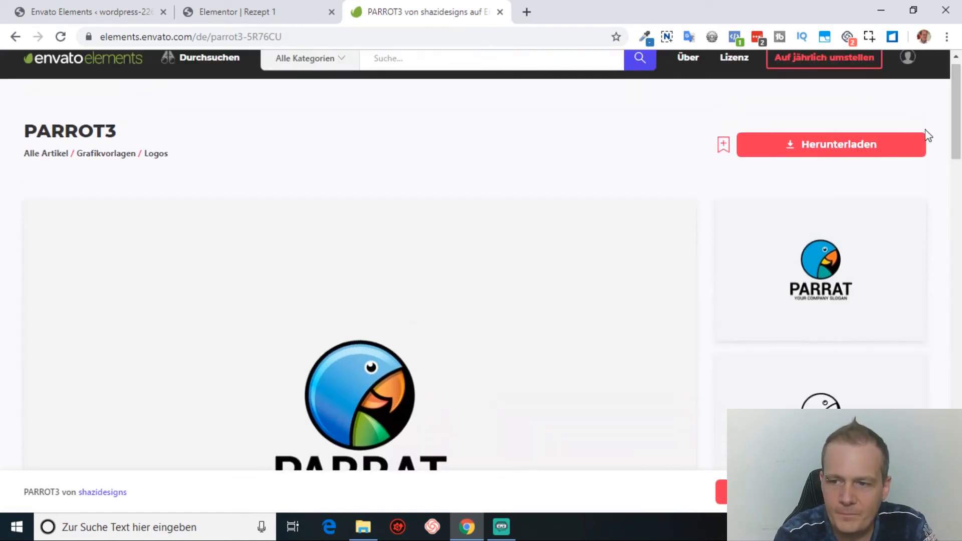
pyautogui.click(902, 143)
pyautogui.scroll(-1, 664, 291)
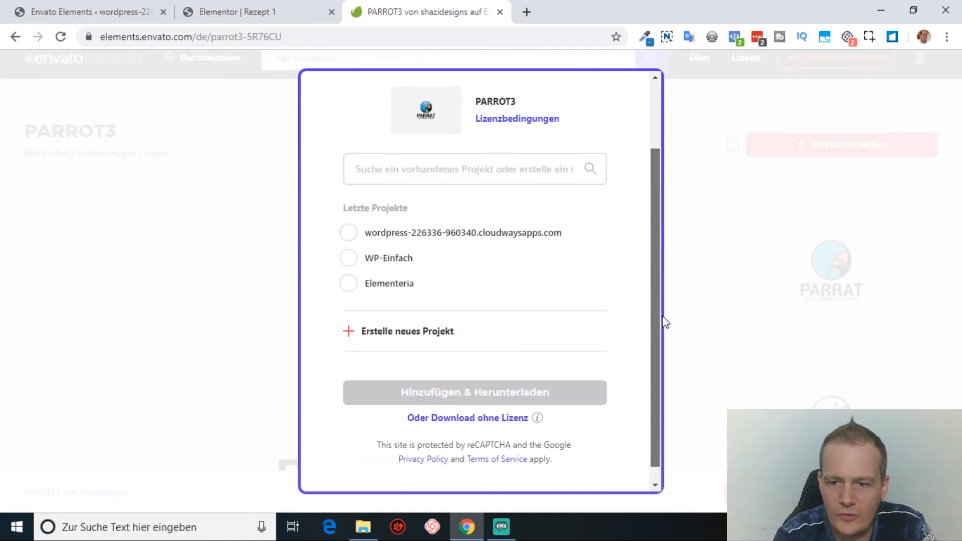
pyautogui.scroll(1, 648, 221)
pyautogui.click(628, 95)
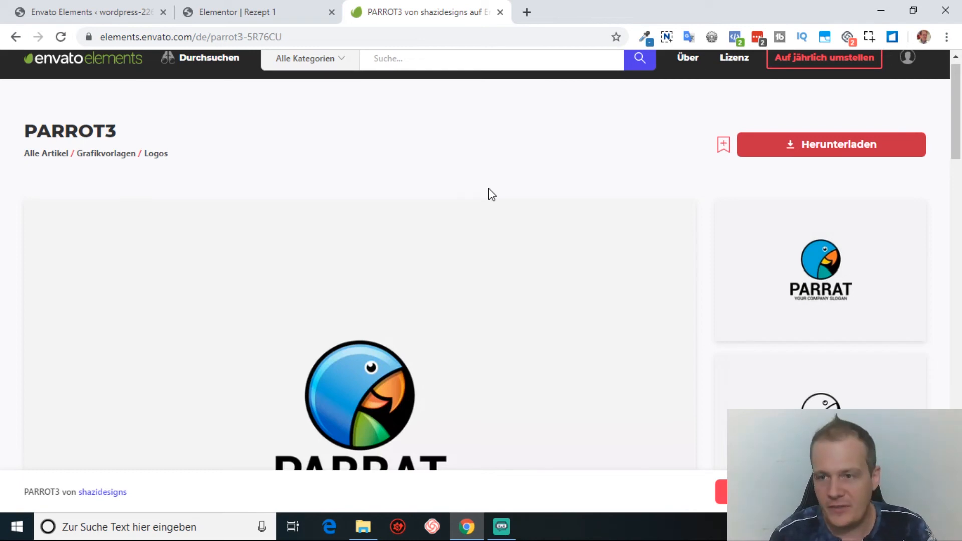
pyautogui.scroll(1, 958, 107)
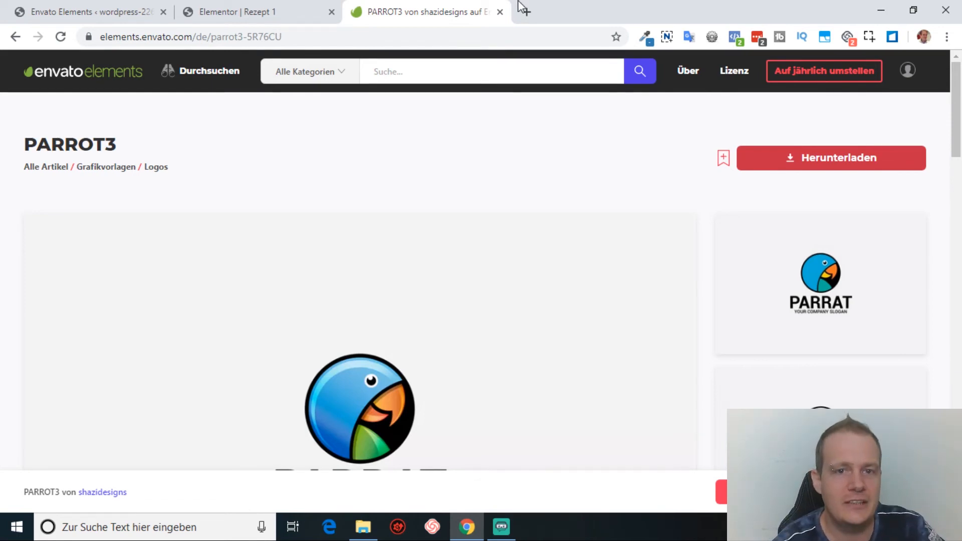
# Return to the Rezept 1 page in Elementor and look it over from the header to the Categories section.
pyautogui.click(275, 19)
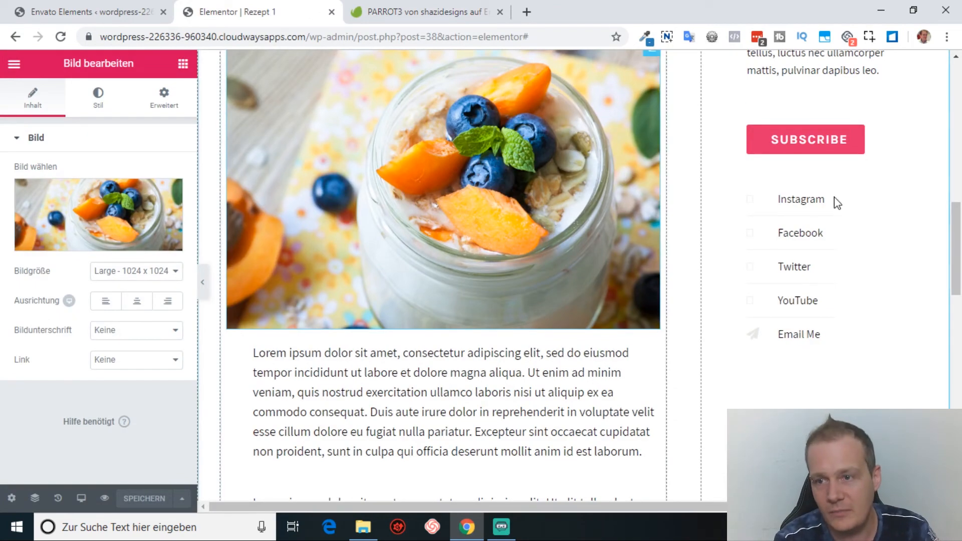
pyautogui.scroll(10, 941, 116)
pyautogui.scroll(2, 942, 116)
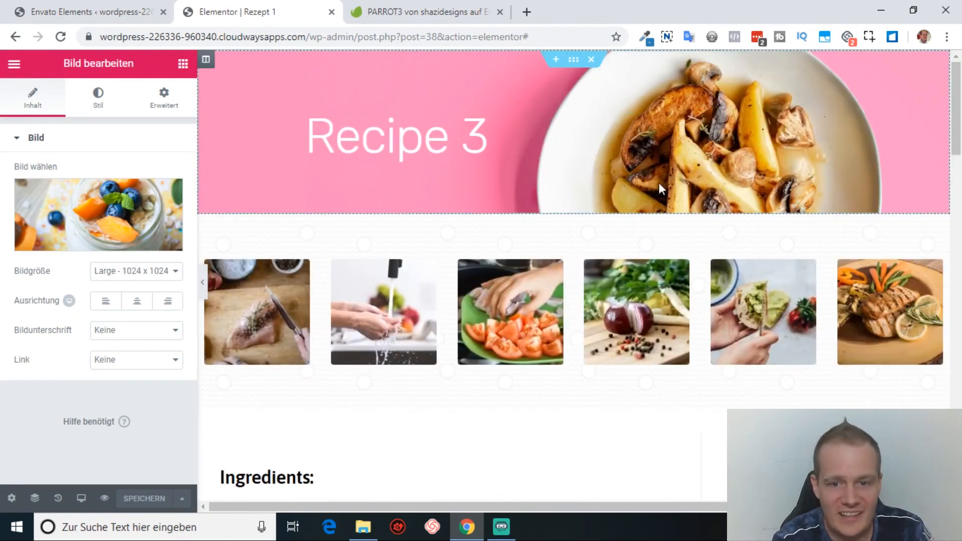
pyautogui.moveTo(961, 90); pyautogui.dragTo(961, 425)
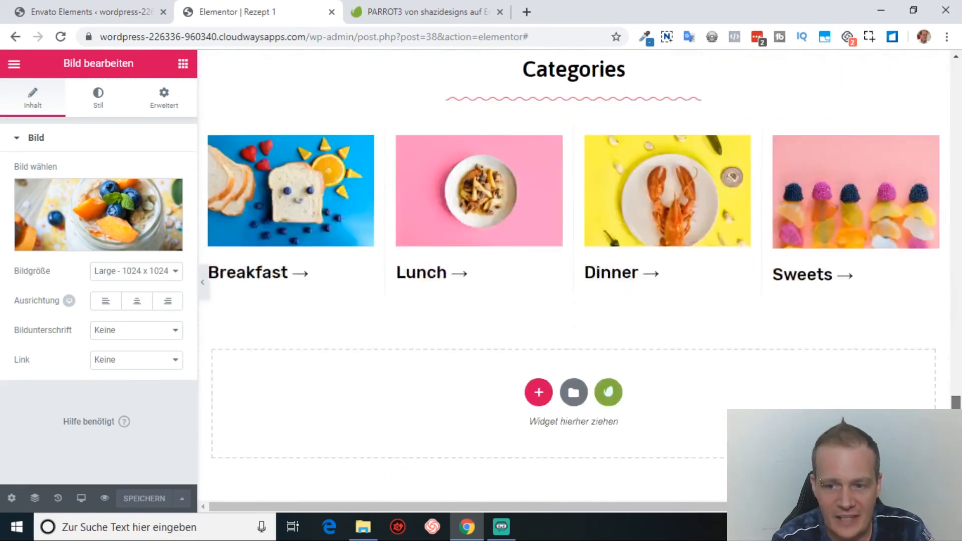
# Open the Envato Elements template library in the empty section and browse the kits on pages 1 and 6.
pyautogui.click(618, 395)
pyautogui.moveTo(896, 136); pyautogui.dragTo(896, 457)
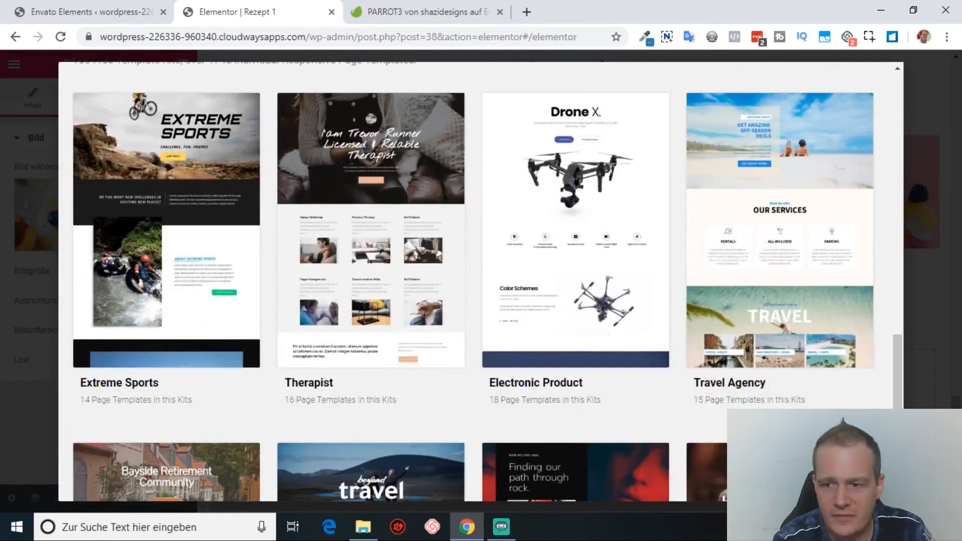
pyautogui.moveTo(899, 374); pyautogui.dragTo(898, 447)
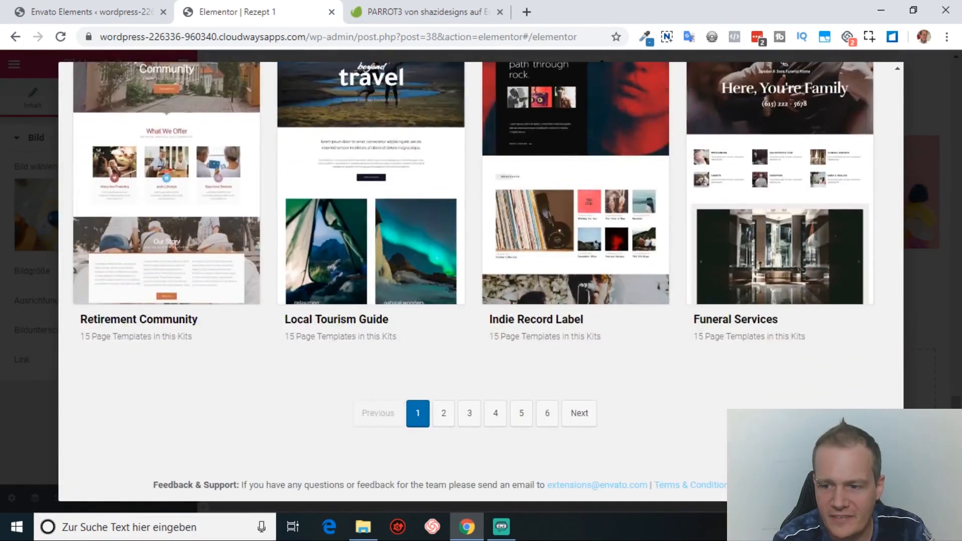
pyautogui.click(547, 414)
pyautogui.moveTo(900, 143); pyautogui.dragTo(895, 312)
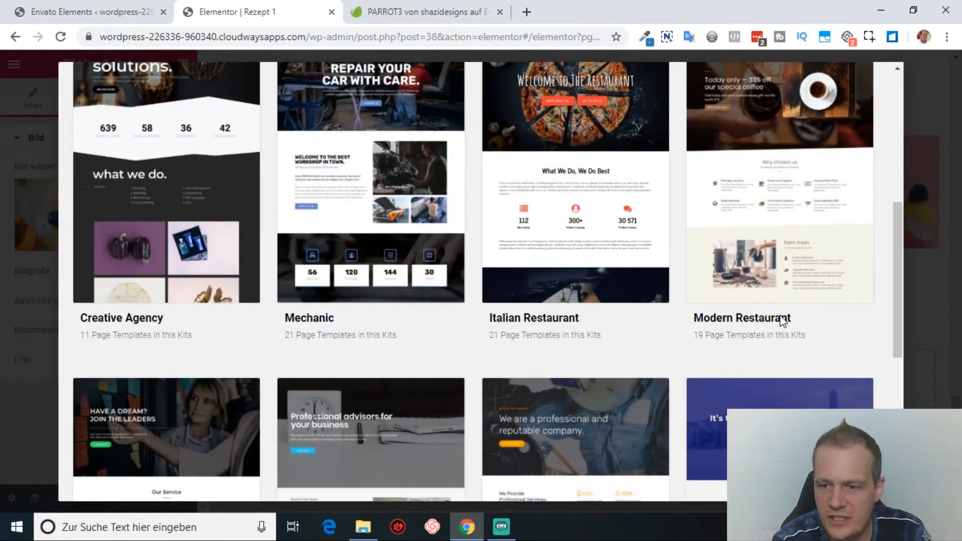
pyautogui.moveTo(901, 266); pyautogui.dragTo(897, 398)
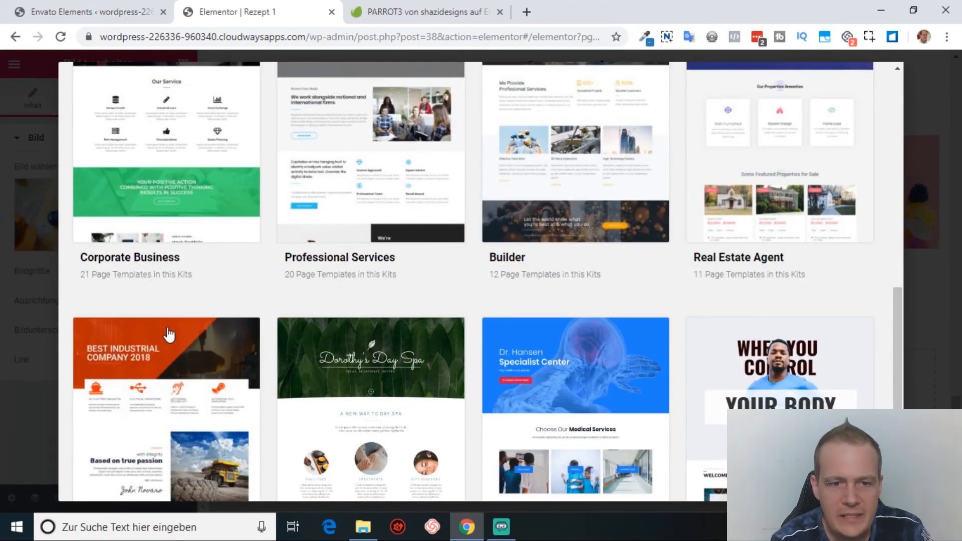
pyautogui.moveTo(898, 296); pyautogui.dragTo(898, 351)
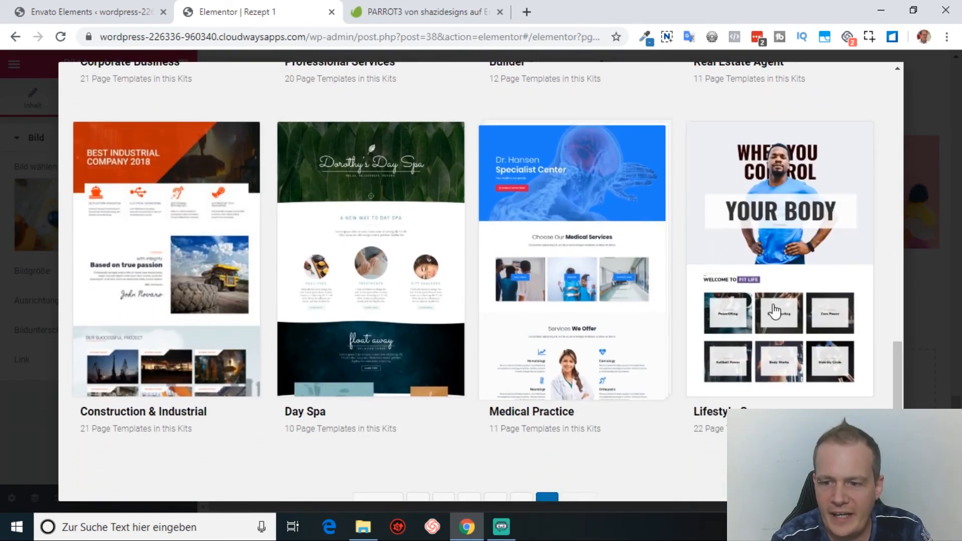
# Open the Day Spa kit, look through its page templates, view the Popup template's requirements and return to the kit list.
pyautogui.click(371, 284)
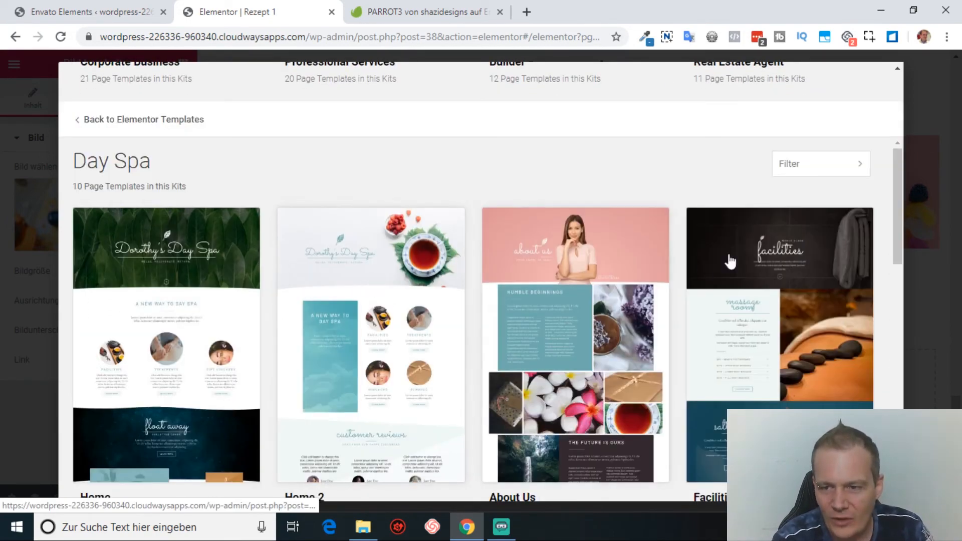
pyautogui.moveTo(901, 181); pyautogui.dragTo(895, 251)
pyautogui.scroll(-1, 895, 225)
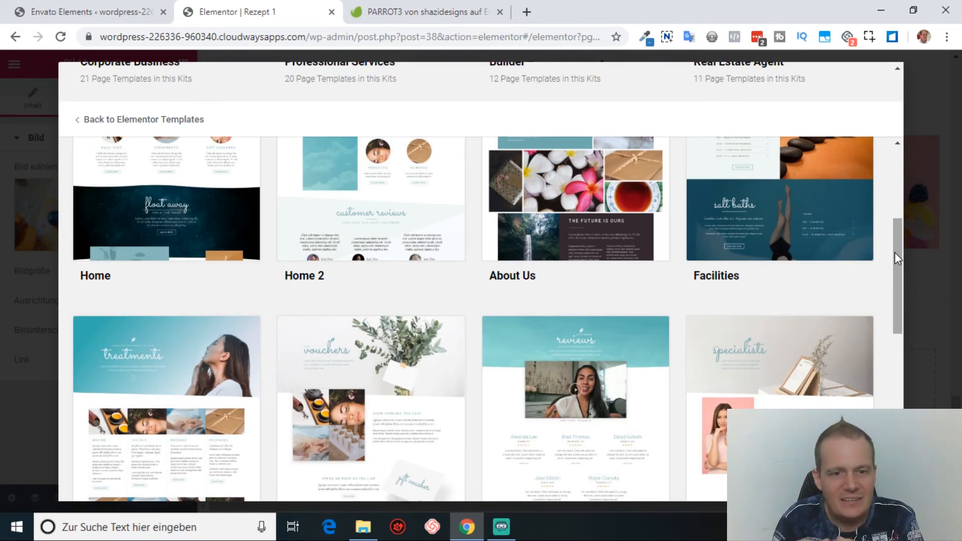
pyautogui.moveTo(893, 266); pyautogui.dragTo(913, 424)
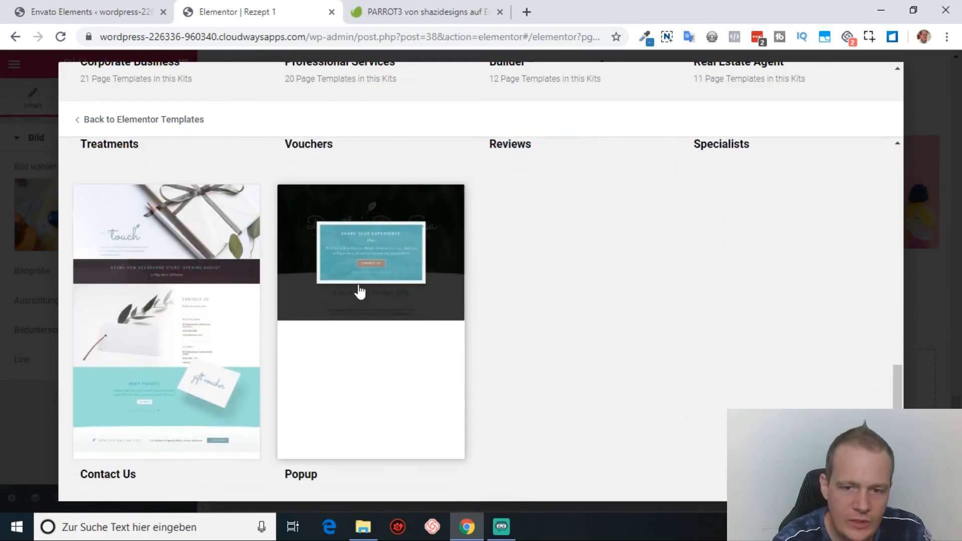
pyautogui.click(363, 379)
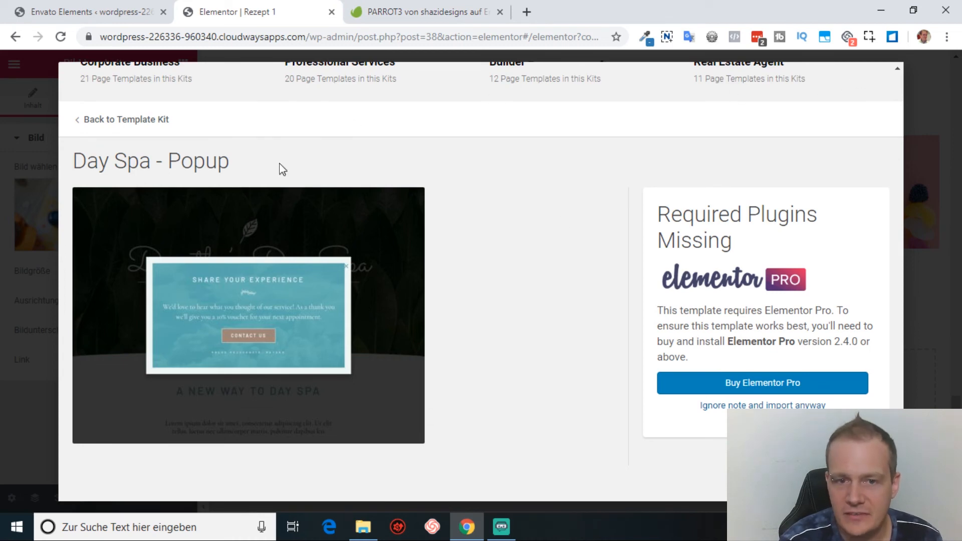
pyautogui.click(123, 121)
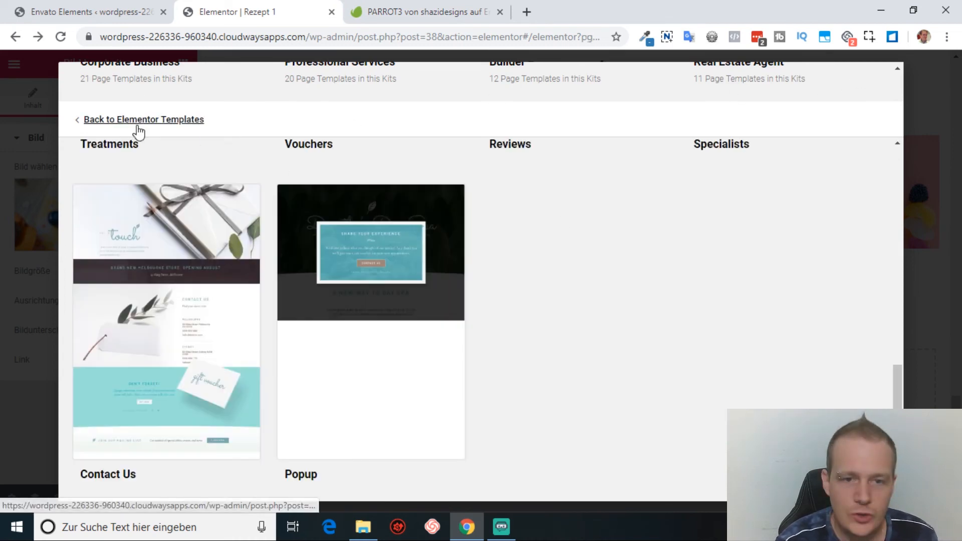
pyautogui.click(131, 121)
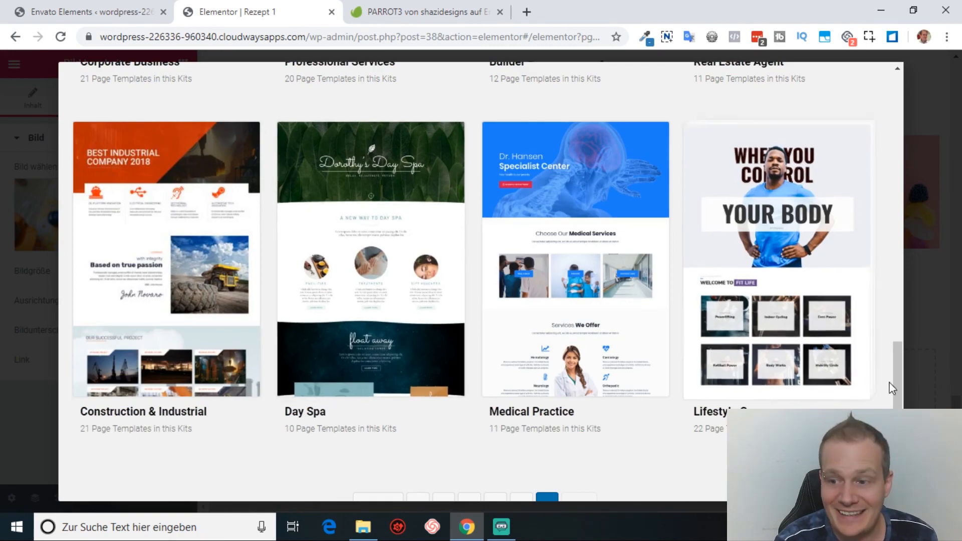
# Browse the free template kits on pages 3 and 2 of the template library.
pyautogui.scroll(2, 900, 258)
pyautogui.moveTo(898, 253); pyautogui.dragTo(900, 406)
pyautogui.scroll(-2, 901, 372)
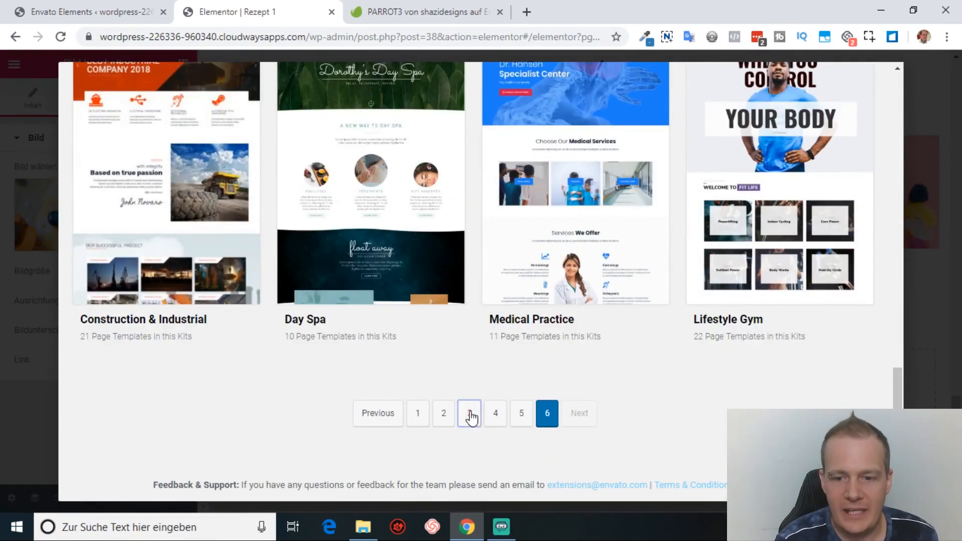
pyautogui.click(470, 415)
pyautogui.moveTo(896, 198); pyautogui.dragTo(891, 490)
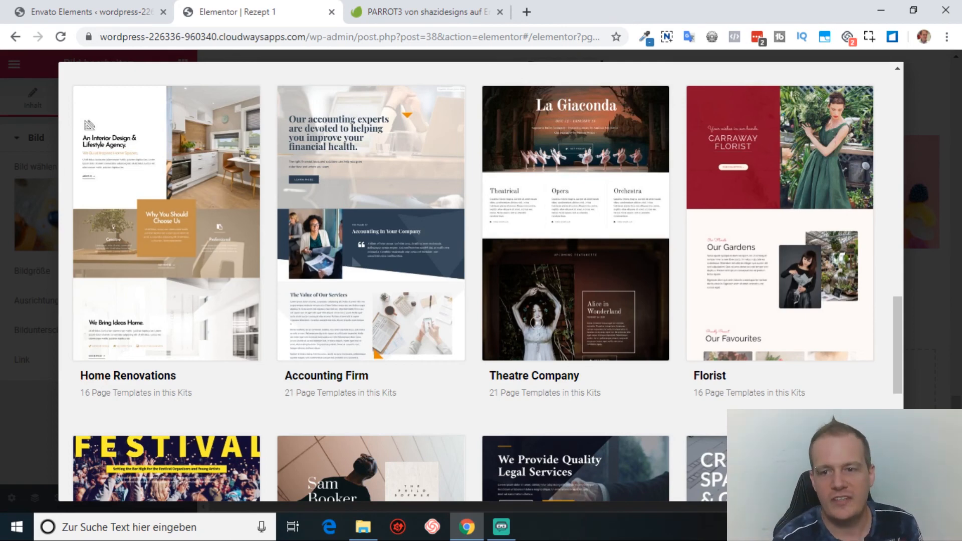
pyautogui.moveTo(896, 325); pyautogui.dragTo(896, 444)
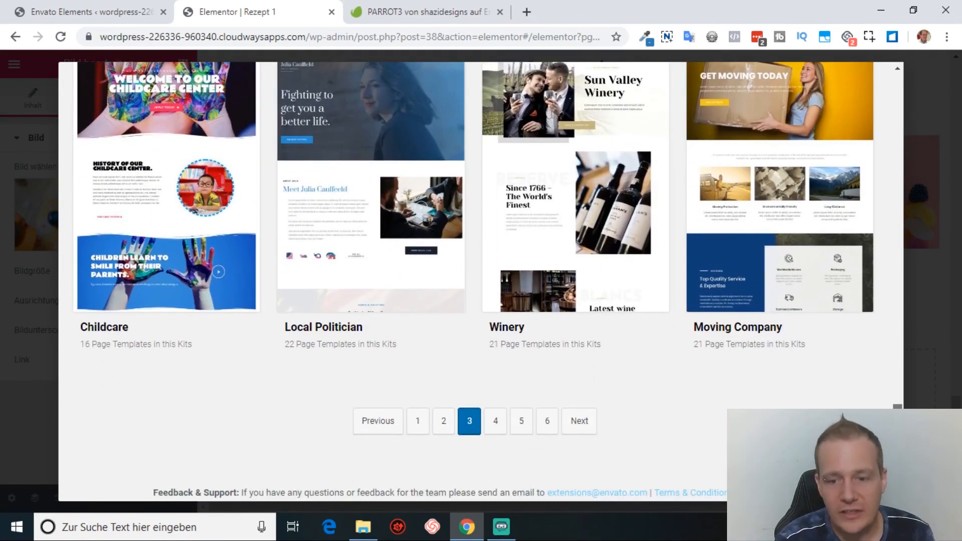
pyautogui.click(450, 428)
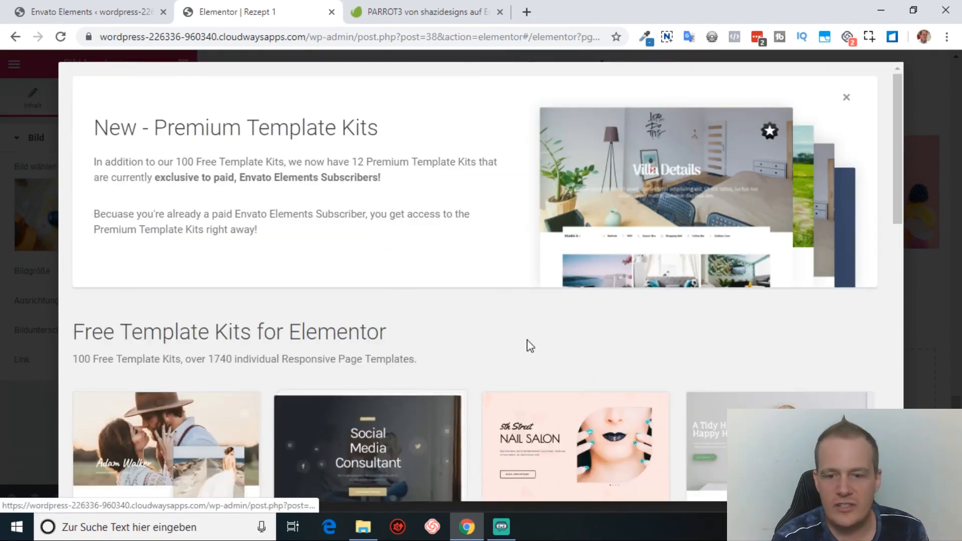
pyautogui.moveTo(901, 179); pyautogui.dragTo(900, 461)
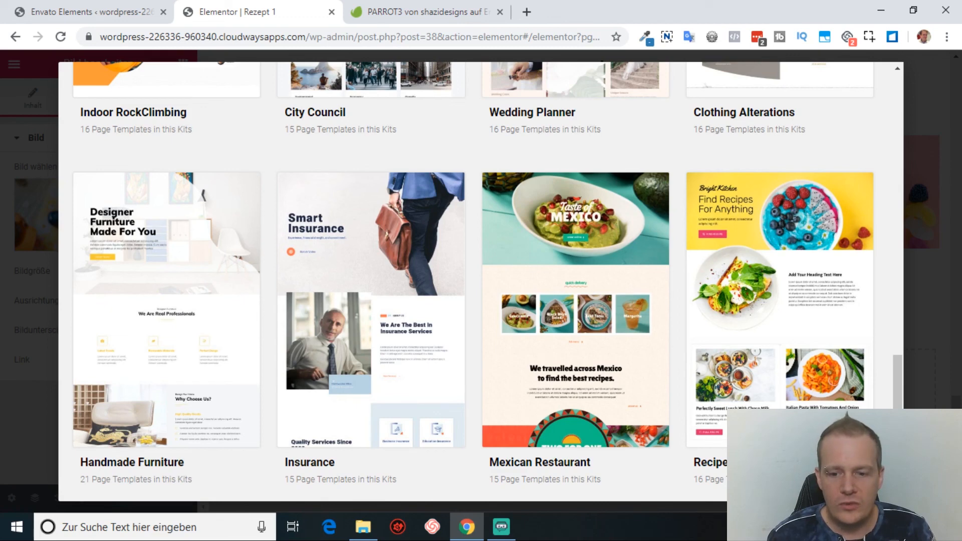
# Switch back to the Envato Elements website and search all items across every category.
pyautogui.click(398, 11)
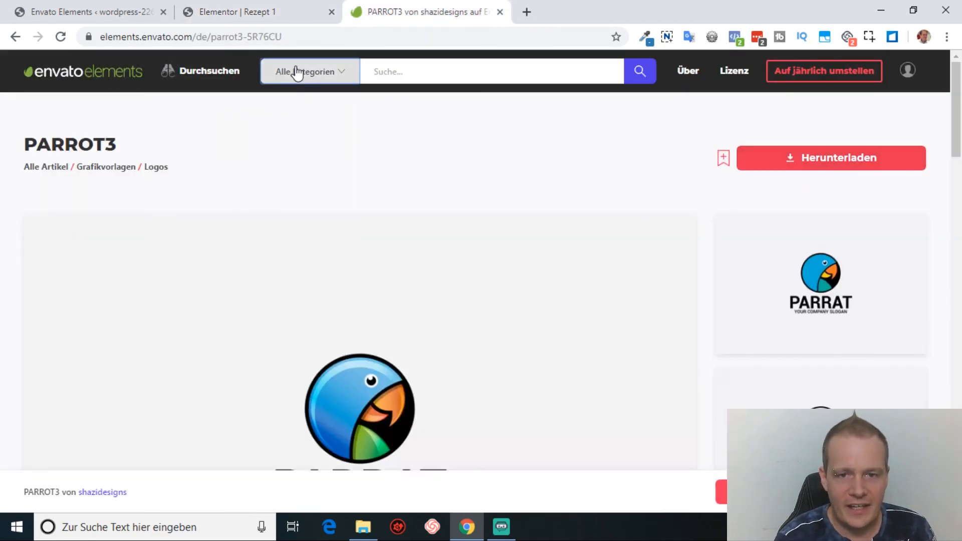
pyautogui.click(296, 71)
pyautogui.click(320, 143)
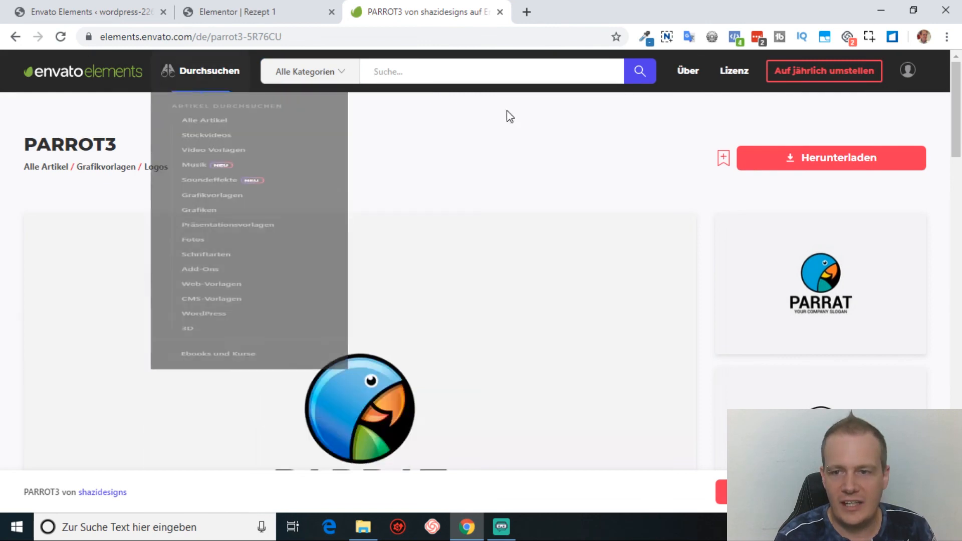
pyautogui.click(644, 75)
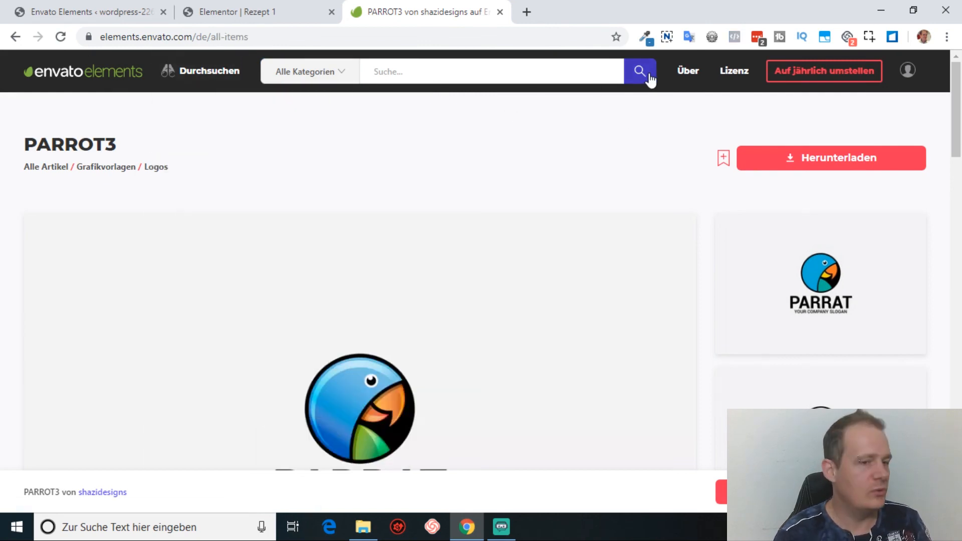